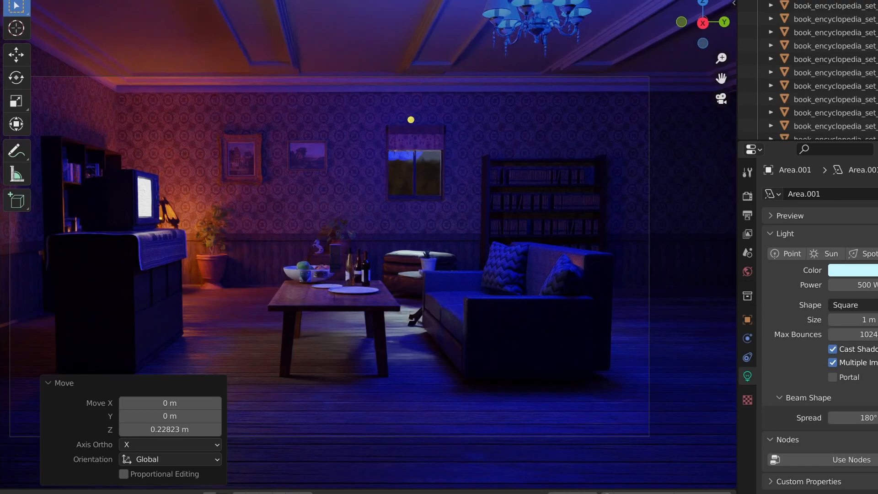
# Select the point light beside the chandelier and adjust its light colour.
pyautogui.click(539, 29)
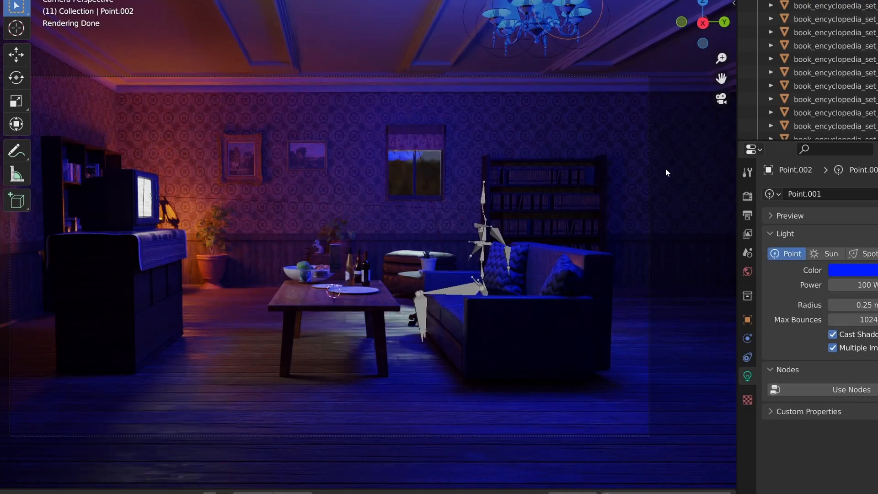
pyautogui.click(863, 269)
pyautogui.click(824, 157)
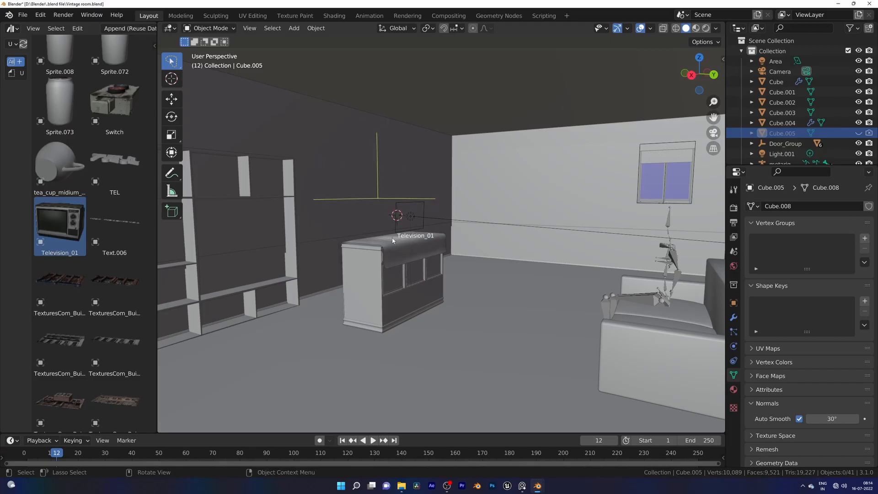
# Add the Television_01 asset to the room and scale it to 0.01.
pyautogui.moveTo(393, 240); pyautogui.dragTo(404, 250)
pyautogui.write('0.01')
pyautogui.press('Return')
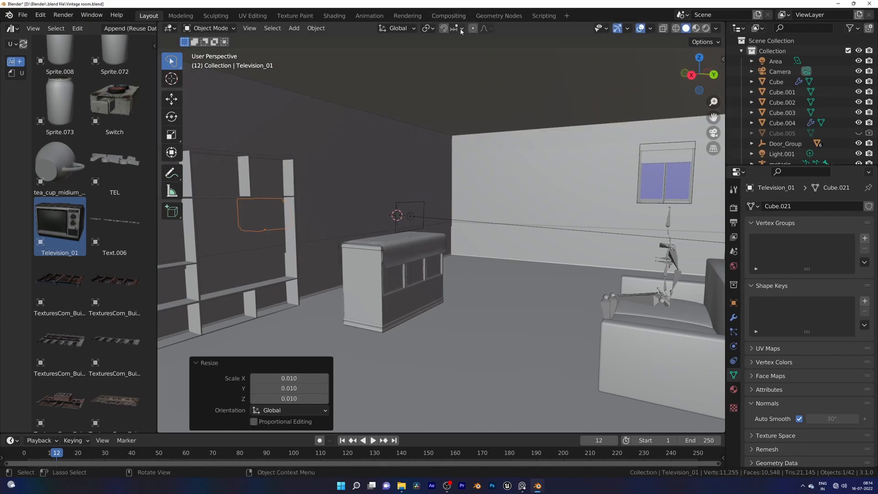
# Move the television onto the cabinet top using face snapping and rotate it 180° about Z.
pyautogui.click(461, 29)
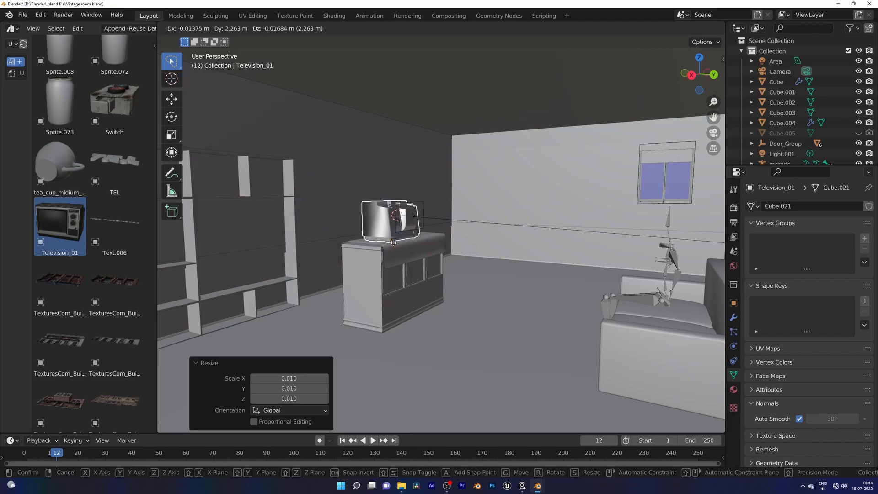
pyautogui.click(394, 242)
pyautogui.write('0')
pyautogui.press('Return')
pyautogui.scroll(4, 434, 241)
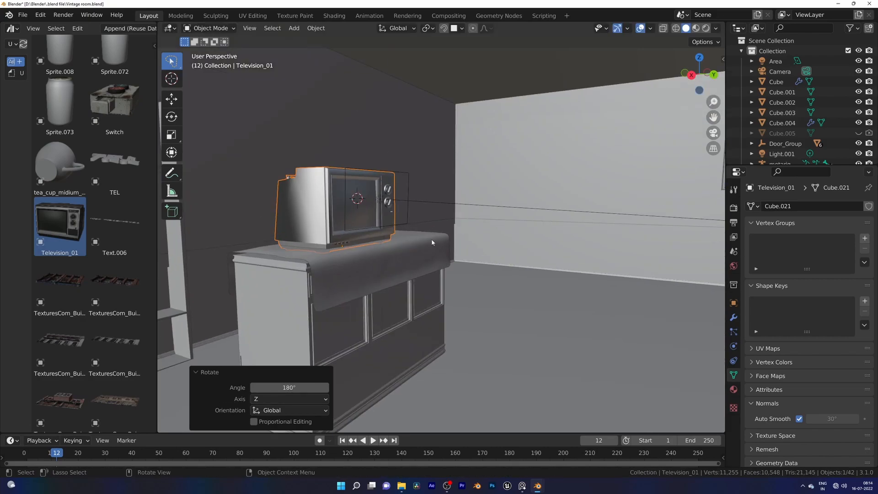
# Switch the viewport to material preview, shift the television about -0.046 m along X on the cabinet and save the file.
pyautogui.press('z')
pyautogui.click(427, 280)
pyautogui.scroll(-2, 408, 238)
pyautogui.moveTo(398, 220); pyautogui.dragTo(414, 235, button='middle')
pyautogui.scroll(2, 417, 237)
pyautogui.hotkey('ctrl', 's')
pyautogui.click(426, 234)
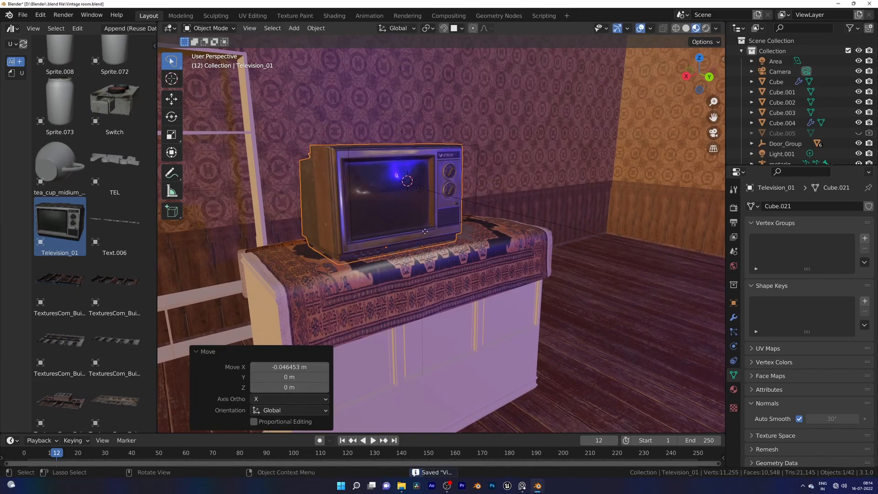
pyautogui.click(427, 228)
pyautogui.scroll(-3, 458, 242)
pyautogui.moveTo(458, 242); pyautogui.dragTo(500, 237, button='middle')
pyautogui.hotkey('ctrl', 's')
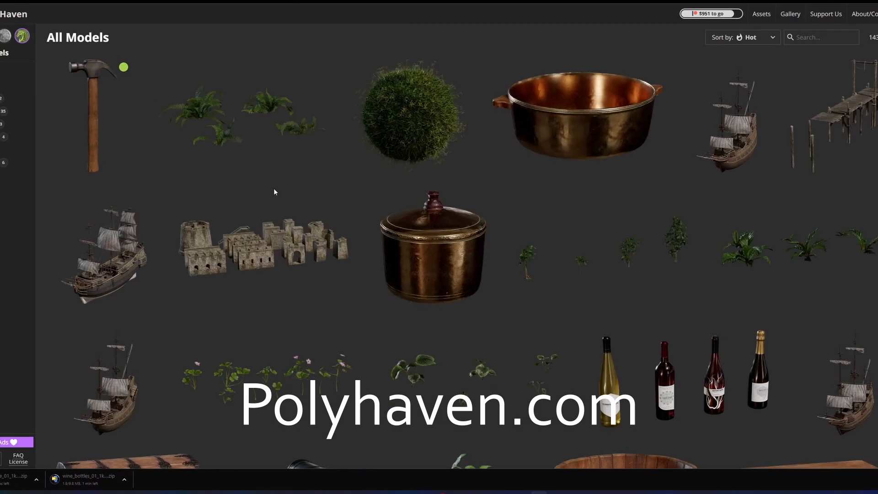
# Browse the Poly Haven model library for vintage props for the room.
pyautogui.scroll(-10, 275, 189)
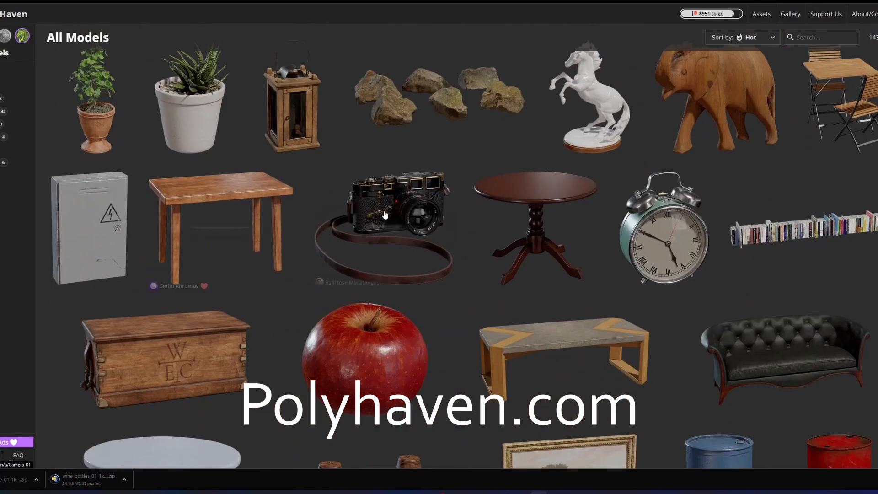
pyautogui.scroll(1, 84, 160)
pyautogui.click(88, 165)
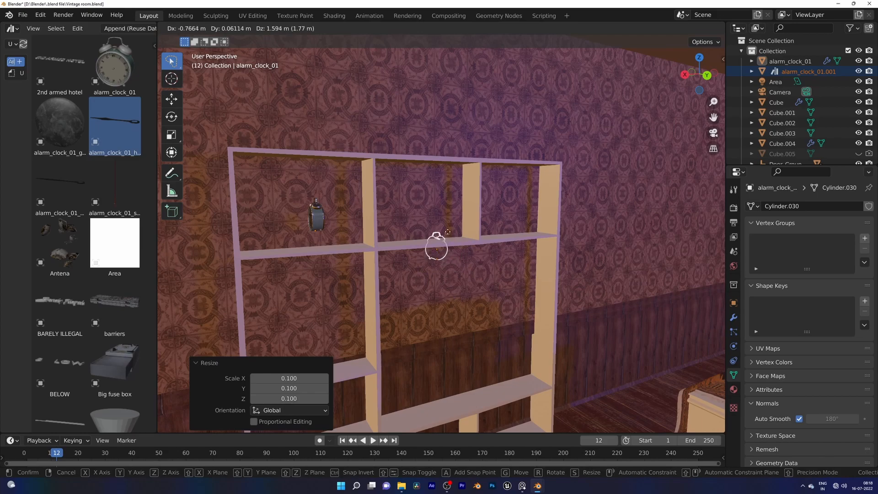
# Place the alarm clock on the upper middle shelf of the wall shelving unit and rotate it 180° about Z.
pyautogui.click(449, 243)
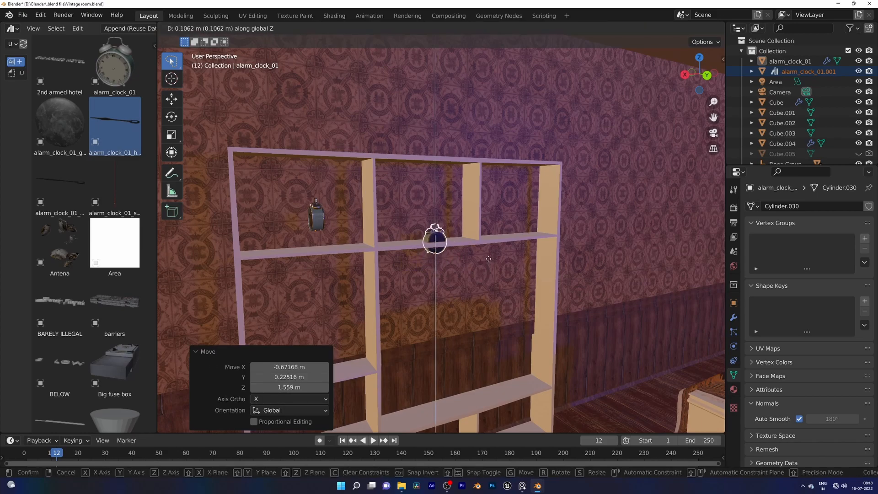
pyautogui.scroll(4, 490, 253)
pyautogui.press('r')
pyautogui.press('z')
pyautogui.press('Return')
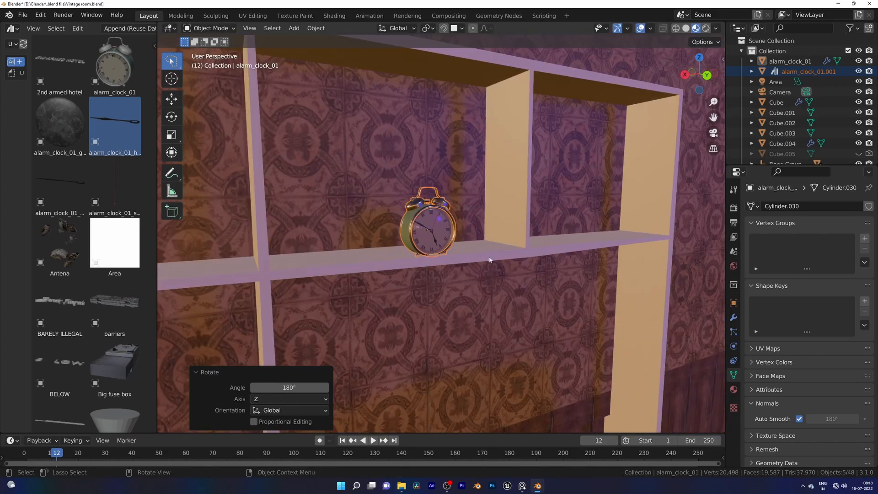
pyautogui.click(489, 254)
pyautogui.scroll(-5, 484, 245)
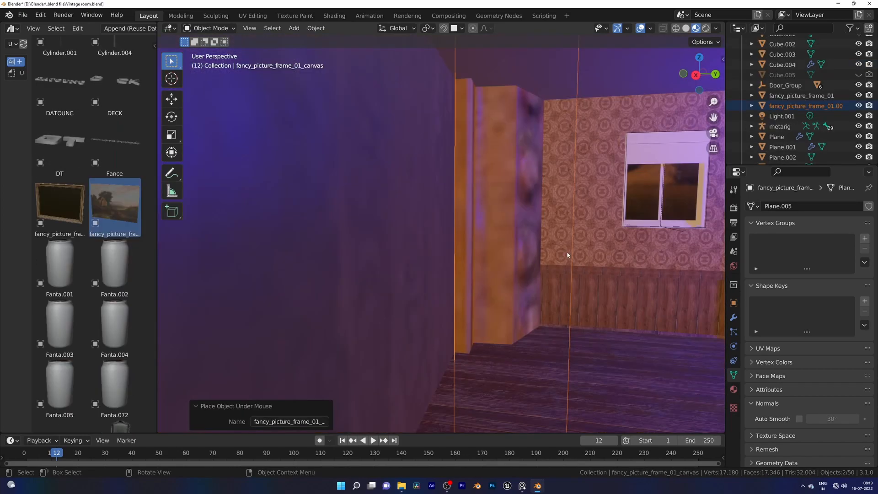
# Scale the fancy picture frame and canvas to 0.01, move them to the wall and rotate them -90° about Z and 90° about X.
pyautogui.write('.01')
pyautogui.press('Return')
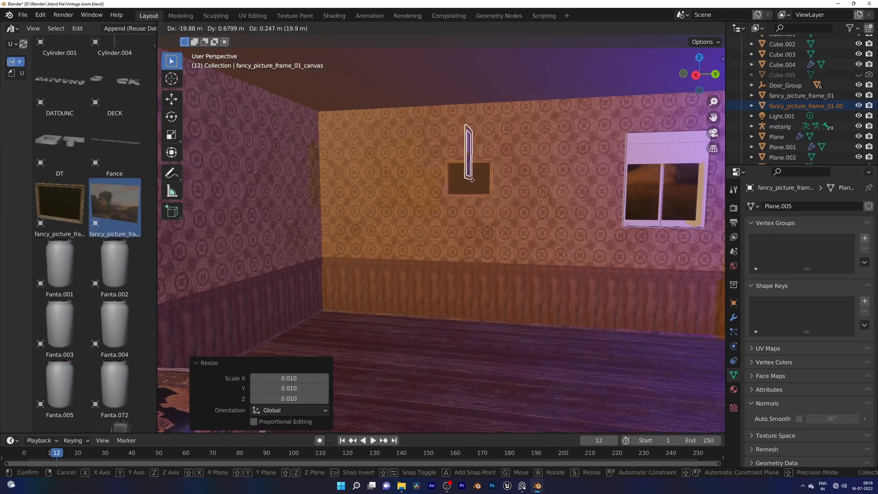
pyautogui.click(474, 193)
pyautogui.press('r')
pyautogui.press('z')
pyautogui.write('-90')
pyautogui.press('Return')
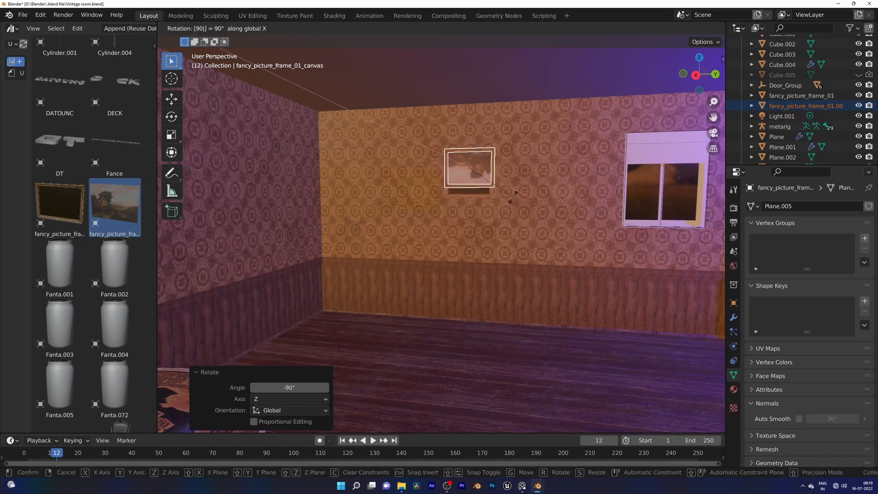
# Select the picture canvas with its frame and move both about -0.47 m in X and 0.63 m in Y toward the window.
pyautogui.press('g')
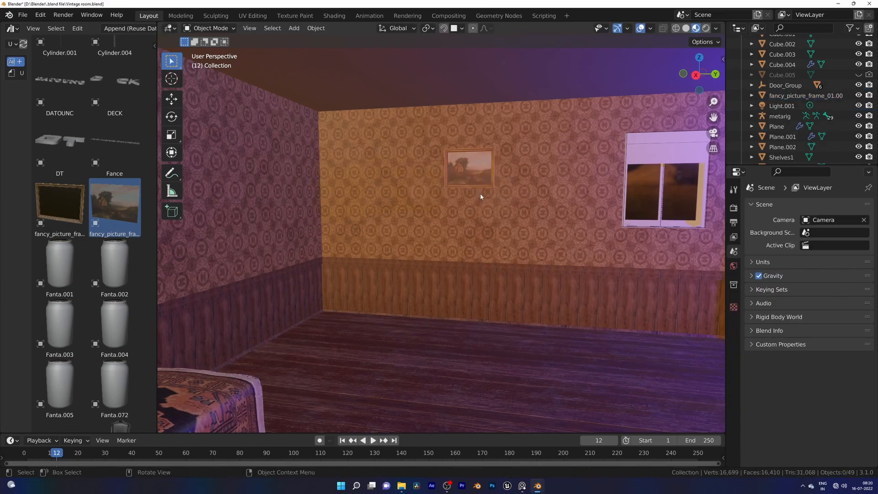
pyautogui.click(490, 186)
pyautogui.click(487, 180)
pyautogui.scroll(1, 487, 180)
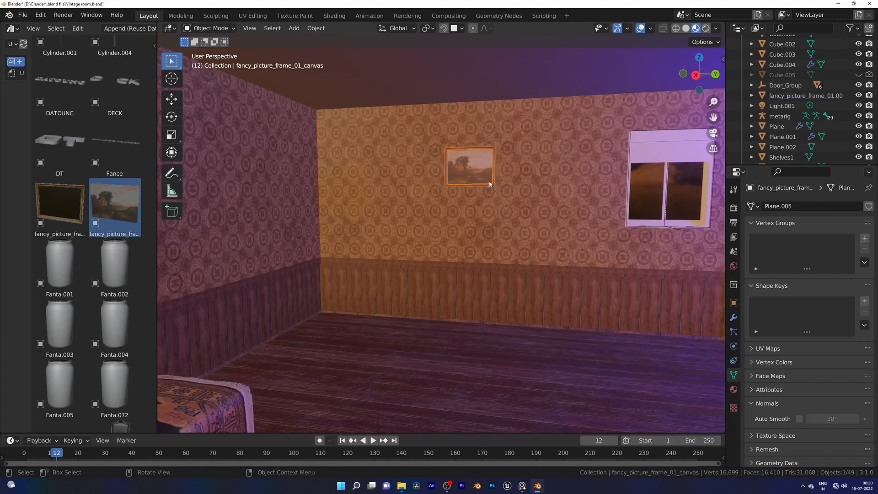
pyautogui.click(491, 186)
pyautogui.click(494, 185)
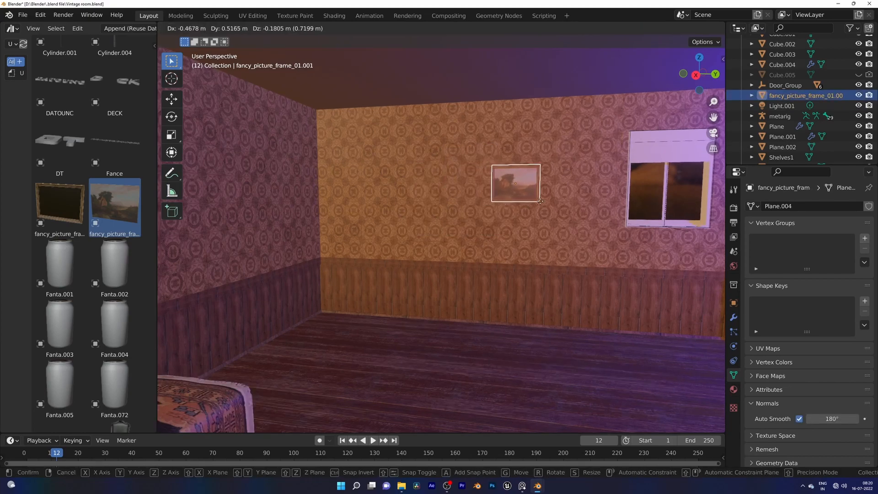
pyautogui.click(549, 190)
pyautogui.scroll(-3, 506, 210)
pyautogui.moveTo(506, 210); pyautogui.dragTo(446, 217, button='middle')
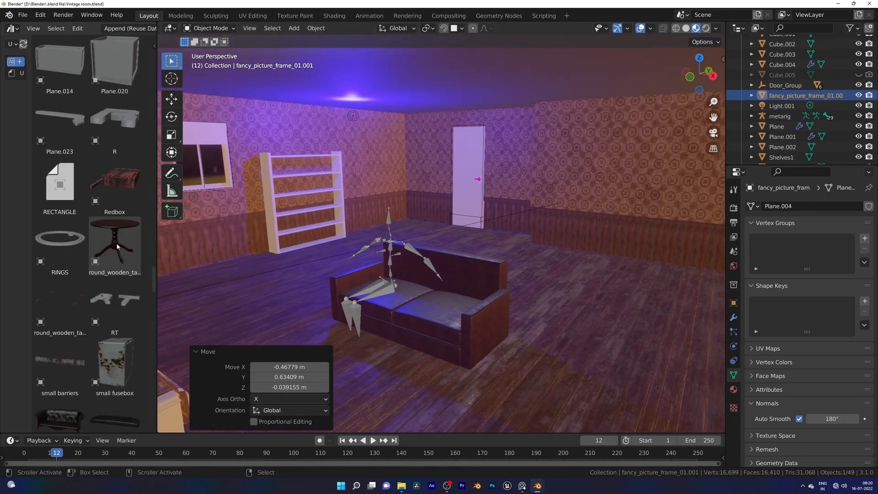
# Add the round wooden table asset near the sofa, scale it to 0.01 and move it into the open floor area.
pyautogui.moveTo(115, 244); pyautogui.dragTo(346, 272)
pyautogui.write('s.01')
pyautogui.press('Return')
pyautogui.scroll(2, 423, 284)
pyautogui.press('g')
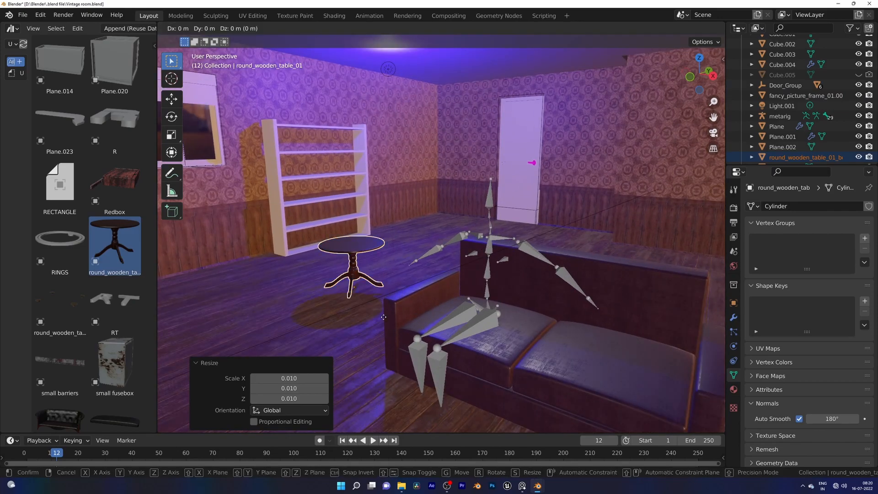
pyautogui.click(386, 328)
pyautogui.scroll(5, 484, 311)
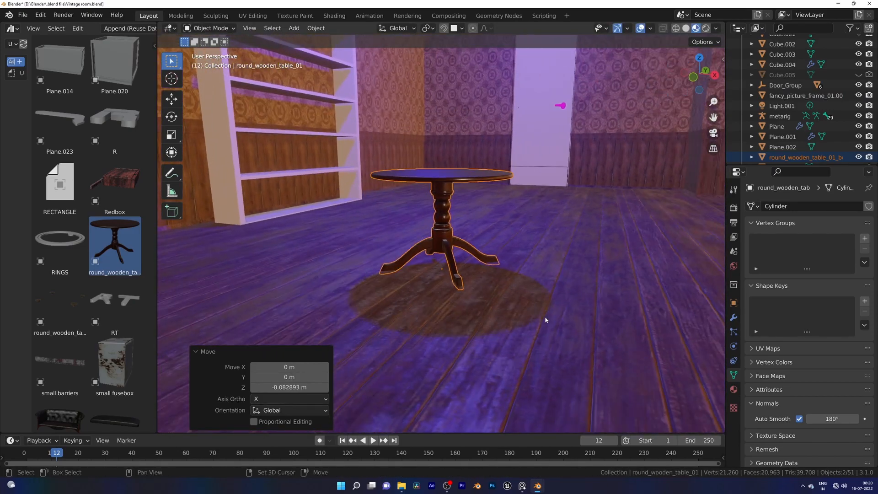
# Adjust the round table's height along Z so its feet rest on the floor, shifting it horizontally as needed.
pyautogui.press('g')
pyautogui.press('z')
pyautogui.click(493, 314)
pyautogui.scroll(-3, 493, 314)
pyautogui.moveTo(494, 315); pyautogui.dragTo(503, 320, button='middle')
pyautogui.press('g')
pyautogui.hotkey('shift', 'z')
pyautogui.scroll(5, 624, 354)
pyautogui.moveTo(625, 354); pyautogui.dragTo(540, 389, button='middle')
pyautogui.press('g')
pyautogui.press('z')
pyautogui.click(572, 329)
# Slide the round table across the floor to its place without changing its height.
pyautogui.scroll(-8, 572, 330)
pyautogui.press('g')
pyautogui.hotkey('shift', 'z')
pyautogui.click(461, 284)
# Add the brass_vase_03 asset at the round table and resize it to suit the tabletop.
pyautogui.moveTo(155, 274); pyautogui.dragTo(559, 246)
pyautogui.scroll(15, 115, 256)
pyautogui.press('s')
pyautogui.click(453, 247)
# Move the brass vase along Z until it stands on the tabletop and apply its transform.
pyautogui.scroll(5, 457, 252)
pyautogui.press('g')
pyautogui.press('z')
pyautogui.click(484, 272)
pyautogui.hotkey('ctrl', 'a')
pyautogui.click(496, 268)
# In the Shading workspace, frame the brass vase, save the file and disconnect the Metallic texture from its Principled BSDF.
pyautogui.scroll(7, 513, 261)
pyautogui.click(335, 16)
pyautogui.scroll(-1, 517, 334)
pyautogui.moveTo(517, 334); pyautogui.dragTo(514, 451, button='middle')
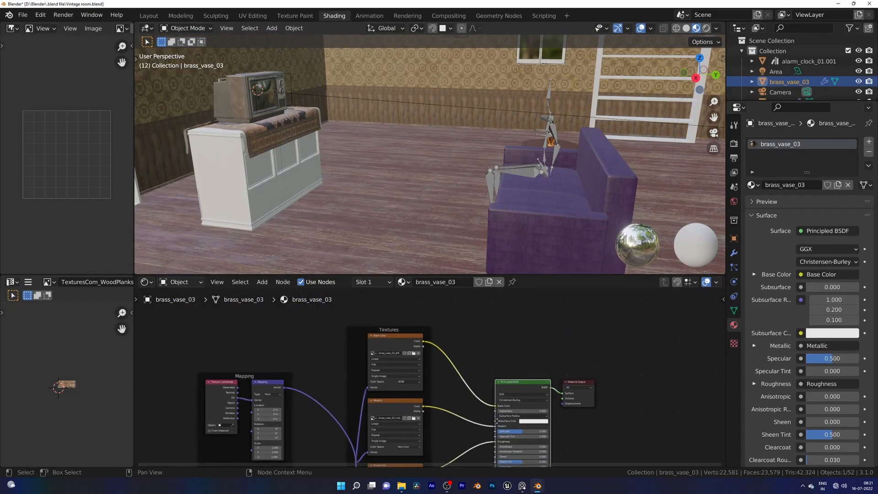
pyautogui.scroll(2, 513, 450)
pyautogui.moveTo(516, 209); pyautogui.dragTo(373, 170, button='middle')
pyautogui.press('`')
pyautogui.click(418, 206)
pyautogui.hotkey('ctrl', 's')
pyautogui.keyDown('ctrl'); pyautogui.moveTo(437, 342); pyautogui.dragTo(432, 389, button='right'); pyautogui.keyUp('ctrl')
pyautogui.keyDown('shift'); pyautogui.moveTo(444, 193); pyautogui.dragTo(475, 207, button='middle'); pyautogui.keyUp('shift')
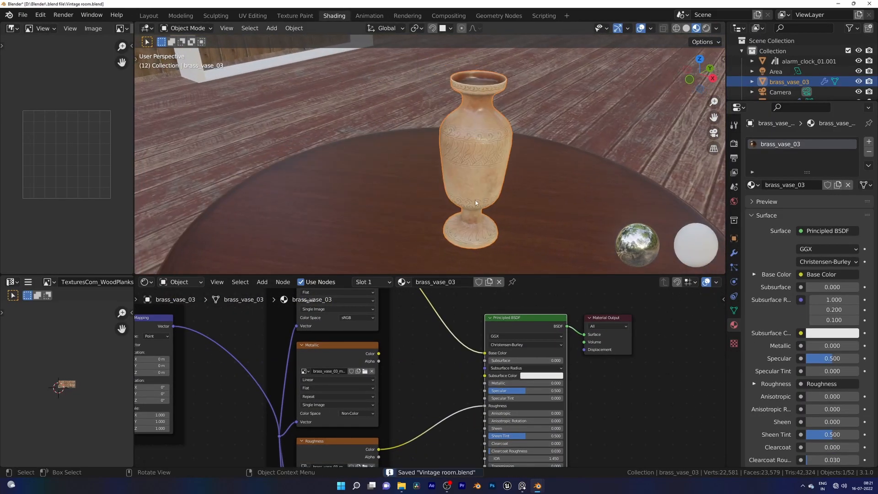
# Enable Scene World and Scene Lights for the viewport preview and set the brass vase's Specular to 0.2.
pyautogui.click(475, 160)
pyautogui.press('z')
pyautogui.click(489, 213)
pyautogui.click(717, 29)
pyautogui.click(668, 89)
pyautogui.click(666, 79)
pyautogui.moveTo(428, 192)
pyautogui.mouseDown(button='middle')
pyautogui.moveTo(472, 139)
pyautogui.moveTo(476, 163)
pyautogui.mouseUp(button='middle')
pyautogui.click(476, 163)
pyautogui.scroll(1, 506, 380)
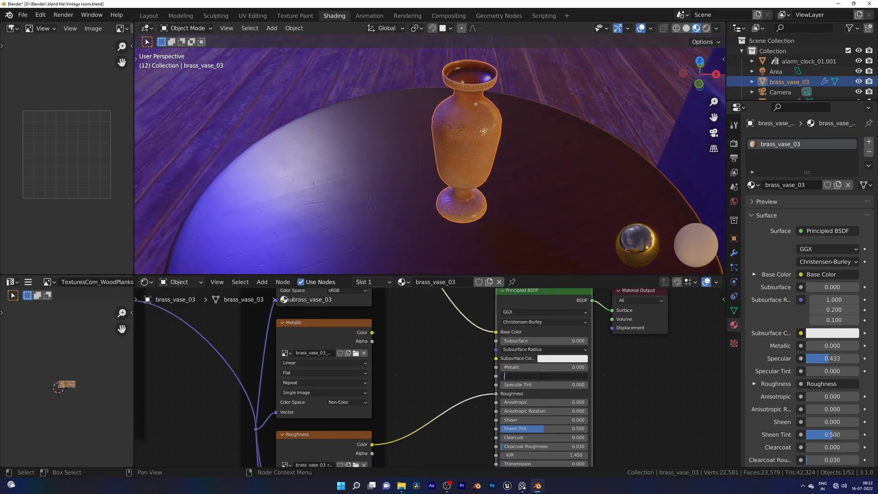
# Move the brass vase horizontally without changing its height and save the file.
pyautogui.press('g')
pyautogui.hotkey('shift', 'z')
pyautogui.click(435, 188)
pyautogui.scroll(-5, 437, 189)
pyautogui.hotkey('ctrl', 's')
# Move the brass vase onto a shelf of the wall shelving unit, seat it on the board and save the file.
pyautogui.moveTo(440, 189); pyautogui.dragTo(500, 183, button='middle')
pyautogui.click(371, 117)
pyautogui.moveTo(371, 117); pyautogui.dragTo(435, 157, button='middle')
pyautogui.hotkey('ctrl', 's')
pyautogui.press('g')
pyautogui.click(216, 178)
pyautogui.scroll(6, 216, 178)
pyautogui.scroll(-4, 345, 173)
pyautogui.press('g')
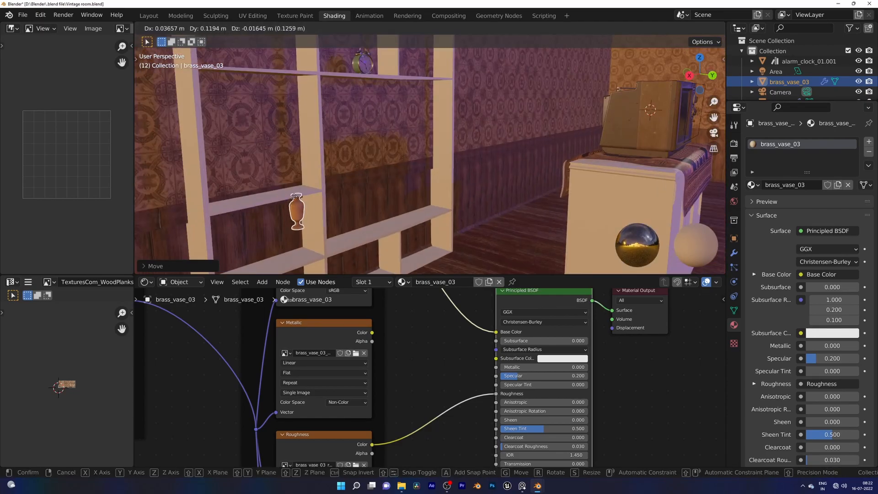
pyautogui.press('KP_Decimal')
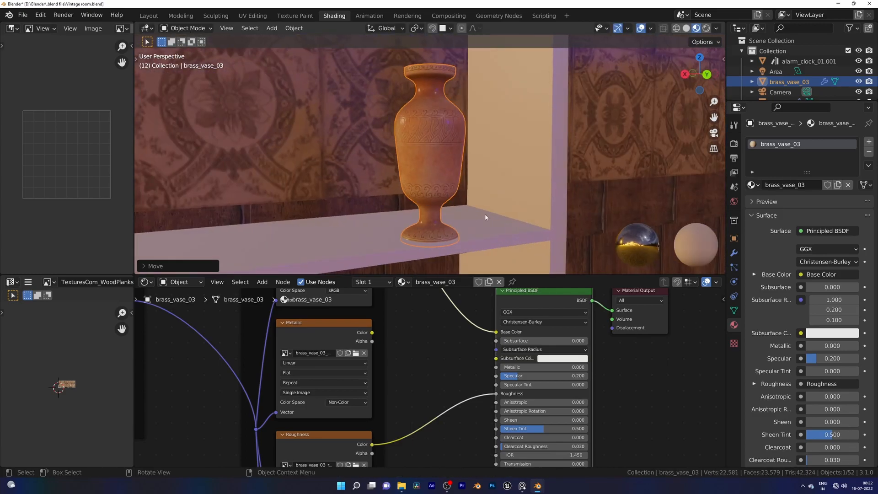
pyautogui.hotkey('ctrl', 's')
# Create a new material for the wall shelving unit and load the Wood29 texture maps into its Principled BSDF.
pyautogui.scroll(-3, 486, 213)
pyautogui.click(487, 214)
pyautogui.scroll(-4, 481, 212)
pyautogui.keyDown('shift'); pyautogui.moveTo(480, 212); pyautogui.dragTo(444, 211, button='middle'); pyautogui.keyUp('shift')
pyautogui.click(452, 282)
pyautogui.scroll(-2, 508, 328)
pyautogui.click(509, 328)
pyautogui.hotkey('ctrl', 't')
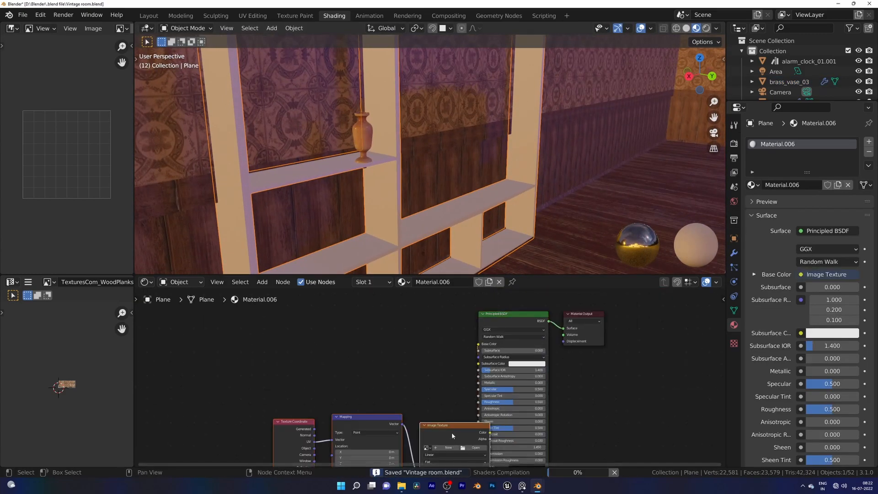
pyautogui.click(457, 445)
pyautogui.hotkey('ctrl', 'shift', 't')
pyautogui.click(604, 390)
# Unwrap all faces of the wall shelving unit with Cube Projection.
pyautogui.press('Tab')
pyautogui.press('a')
pyautogui.press('u')
pyautogui.click(423, 190)
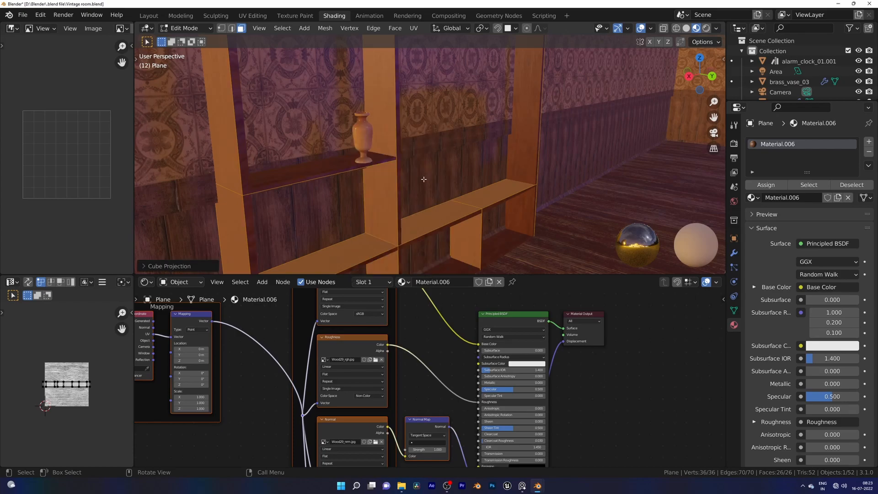
pyautogui.press('Tab')
# Insert a Hue Saturation Value node between the Wood29 colour texture and the Principled BSDF's Base Color.
pyautogui.hotkey('shift', 'a')
pyautogui.click(462, 357)
pyautogui.write('hue')
pyautogui.press('Return')
pyautogui.click(415, 374)
pyautogui.scroll(2, 415, 374)
# Turn off Scene Lights and Scene World in the viewport preview and reposition the Hue Saturation Value node.
pyautogui.click(716, 29)
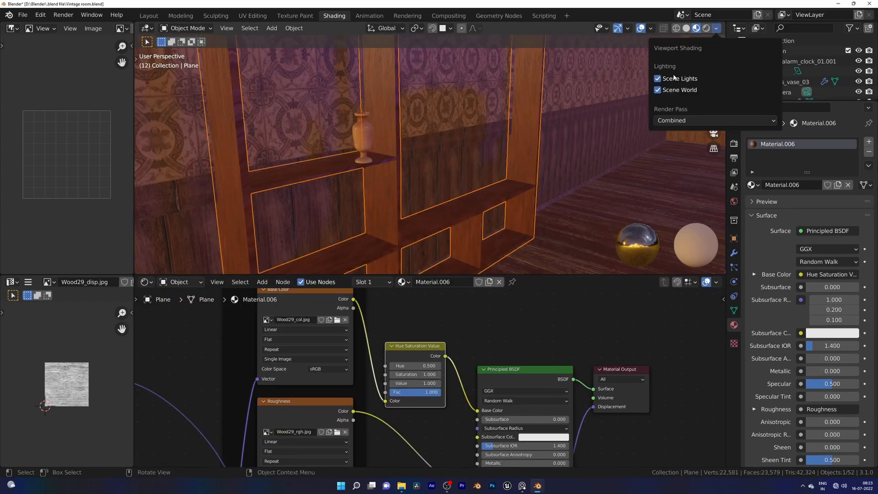
pyautogui.click(677, 78)
pyautogui.click(676, 90)
pyautogui.moveTo(472, 183); pyautogui.dragTo(459, 183, button='middle')
pyautogui.scroll(3, 458, 184)
pyautogui.scroll(1, 432, 375)
pyautogui.moveTo(414, 341); pyautogui.dragTo(430, 334)
# Apply the wall shelving unit's modifier and unwrap its complete mesh again.
pyautogui.press('Tab')
pyautogui.scroll(-4, 450, 200)
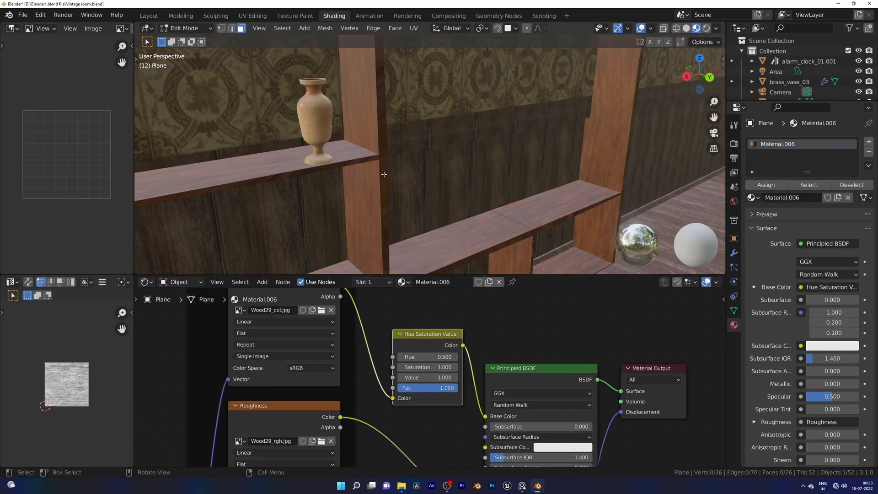
pyautogui.click(734, 253)
pyautogui.click(844, 181)
pyautogui.click(819, 193)
pyautogui.press('u')
pyautogui.click(391, 183)
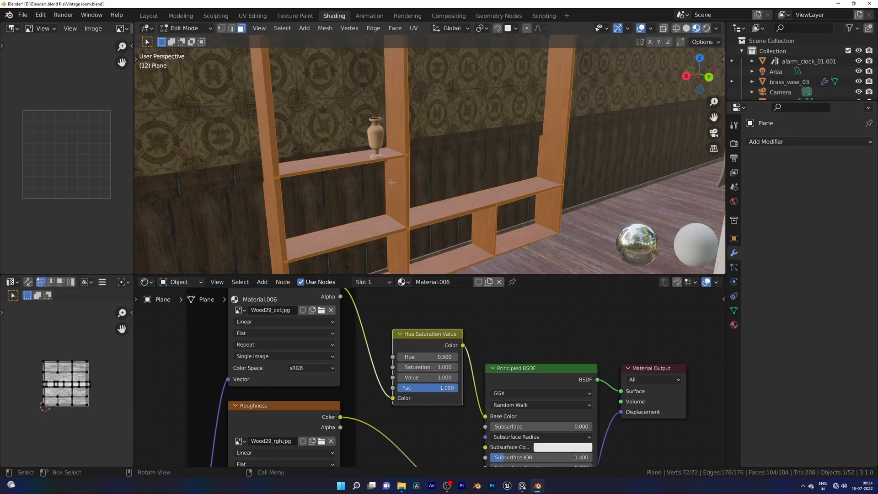
# Merge the wall shelving unit's vertices by distance, deselect it and save the file.
pyautogui.moveTo(392, 182); pyautogui.dragTo(379, 192, button='middle')
pyautogui.press('x')
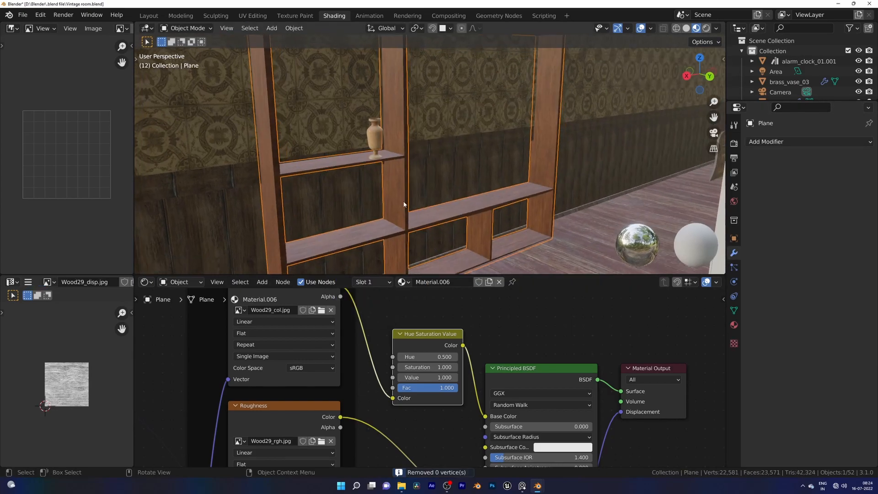
pyautogui.scroll(1, 246, 201)
pyautogui.moveTo(245, 201); pyautogui.dragTo(402, 184, button='middle')
pyautogui.hotkey('alt', 'a')
pyautogui.hotkey('ctrl', 's')
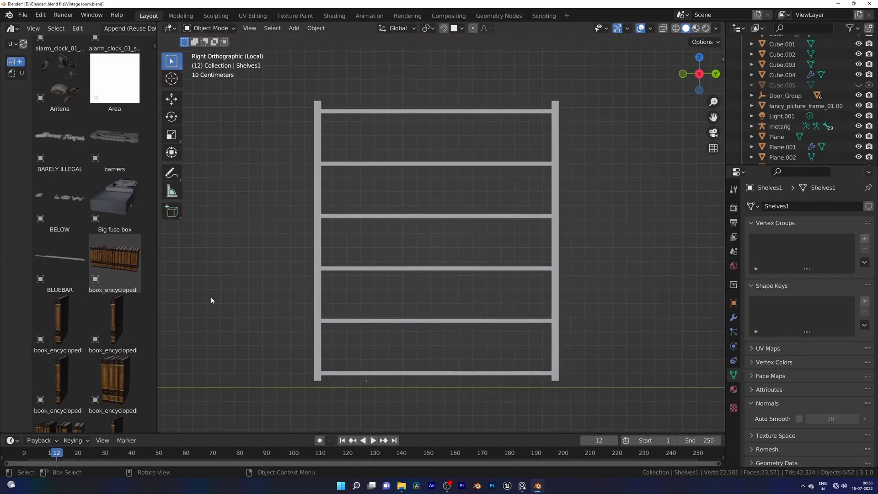
# Add the long row of encyclopedia books from the asset library and move it onto the bookshelf.
pyautogui.moveTo(114, 222); pyautogui.dragTo(387, 316)
pyautogui.moveTo(386, 316); pyautogui.dragTo(427, 319, button='middle')
pyautogui.scroll(-5, 428, 319)
pyautogui.press('g')
pyautogui.keyDown('ctrl'); pyautogui.click(411, 272); pyautogui.keyUp('ctrl')
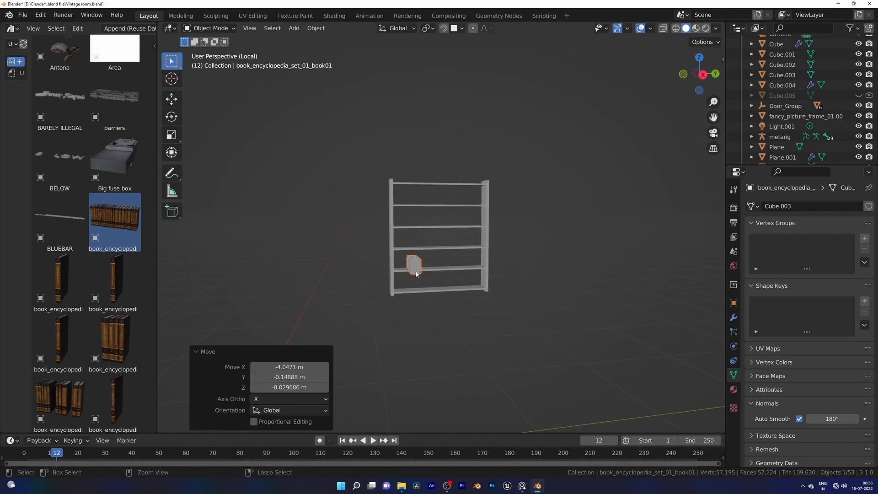
# Rotate the long book row 90 degrees about Z and slide it along Y to the left end of its shelf.
pyautogui.scroll(6, 410, 272)
pyautogui.write('rz90')
pyautogui.press('Return')
pyautogui.press('g')
pyautogui.press('y')
pyautogui.click(400, 287)
pyautogui.scroll(1, 393, 285)
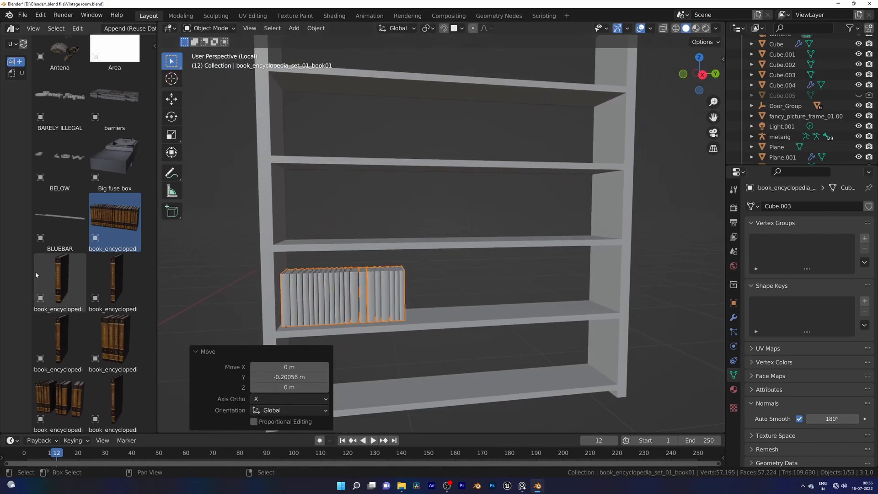
# Add a book group to each end of the next shelf up and slide the right-hand one along Y.
pyautogui.moveTo(292, 274); pyautogui.dragTo(289, 285, button='middle')
pyautogui.moveTo(115, 338); pyautogui.dragTo(313, 245)
pyautogui.moveTo(568, 239); pyautogui.dragTo(567, 239)
pyautogui.moveTo(568, 238); pyautogui.dragTo(551, 240, button='middle')
pyautogui.press('g')
pyautogui.press('y')
pyautogui.click(565, 240)
# Add the book_encyclopedia_set_01_book12 group to the long row's shelf at its right end and adjust it along X.
pyautogui.scroll(-10, 108, 331)
pyautogui.moveTo(108, 331); pyautogui.dragTo(471, 316)
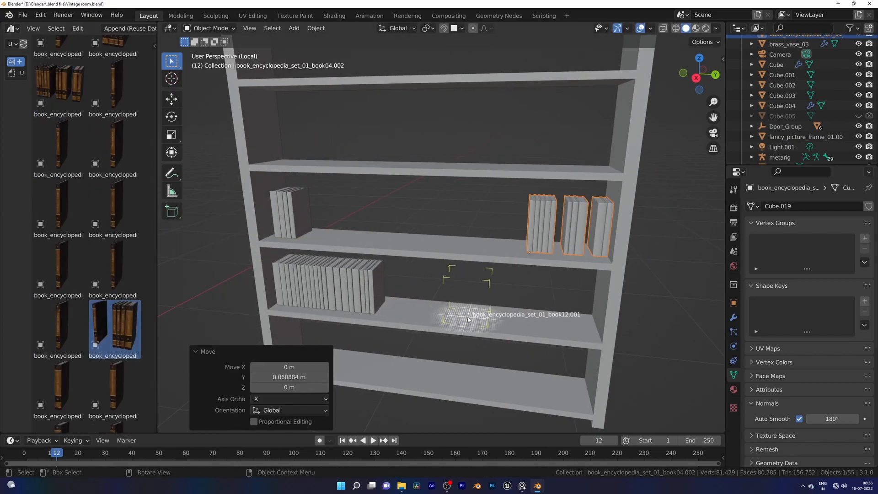
pyautogui.press('g')
pyautogui.press('x')
pyautogui.click(579, 315)
# Place a linked duplicate of the three-part book group on the shelf below, aligning it along Y and X beside the right-end books.
pyautogui.click(551, 247)
pyautogui.hotkey('alt', 'd')
pyautogui.press('z')
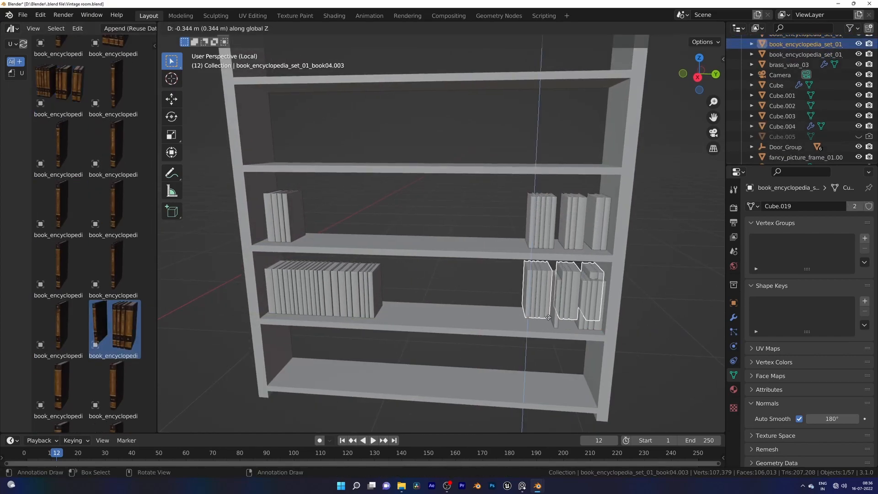
pyautogui.click(552, 318)
pyautogui.press('g')
pyautogui.press('y')
pyautogui.click(518, 317)
pyautogui.moveTo(522, 317)
pyautogui.mouseDown(button='middle')
pyautogui.moveTo(545, 319)
pyautogui.moveTo(536, 323)
pyautogui.mouseUp(button='middle')
pyautogui.press('g')
pyautogui.press('x')
pyautogui.click(544, 326)
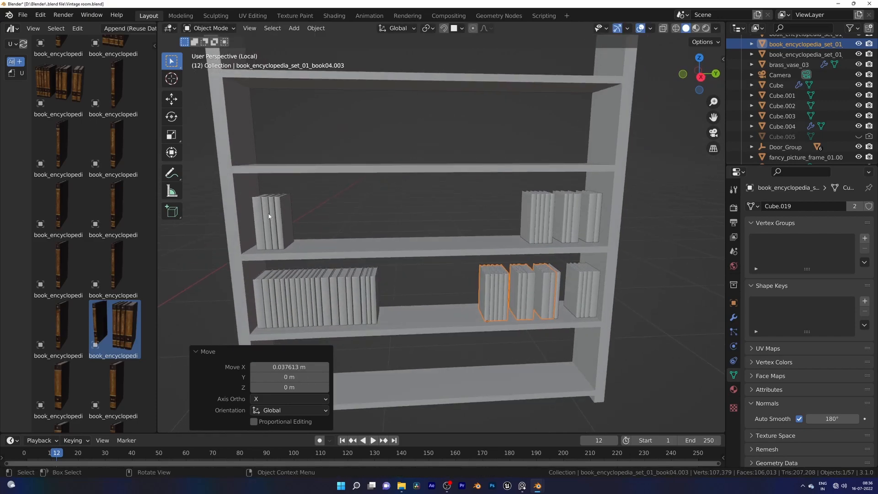
# Add the book_encyclopedia_set_01_book19 group from the asset library and slide it along Y against the long book row.
pyautogui.scroll(-15, 118, 332)
pyautogui.moveTo(118, 332); pyautogui.dragTo(424, 320)
pyautogui.click(403, 317)
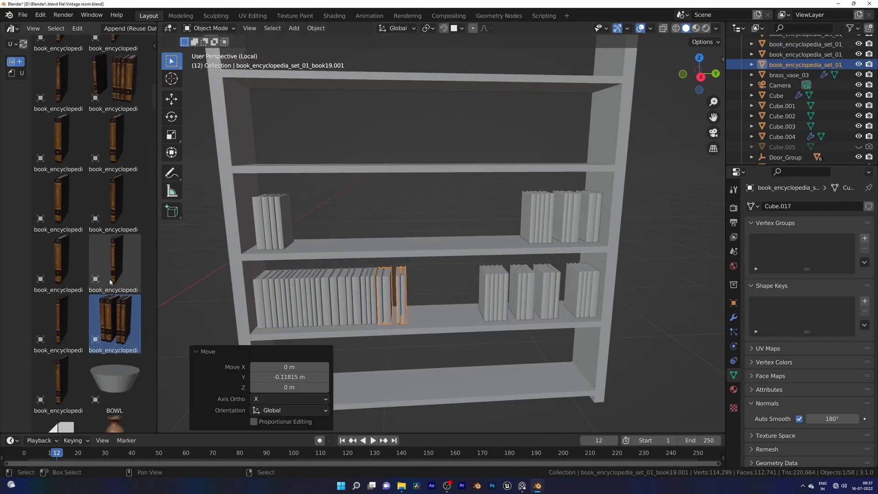
# Add the leaning book_encyclopedia_set_01_book18 to the same shelf and slide it along Y against the right-hand books.
pyautogui.moveTo(114, 263); pyautogui.dragTo(449, 314)
pyautogui.press('g')
pyautogui.press('y')
pyautogui.click(479, 313)
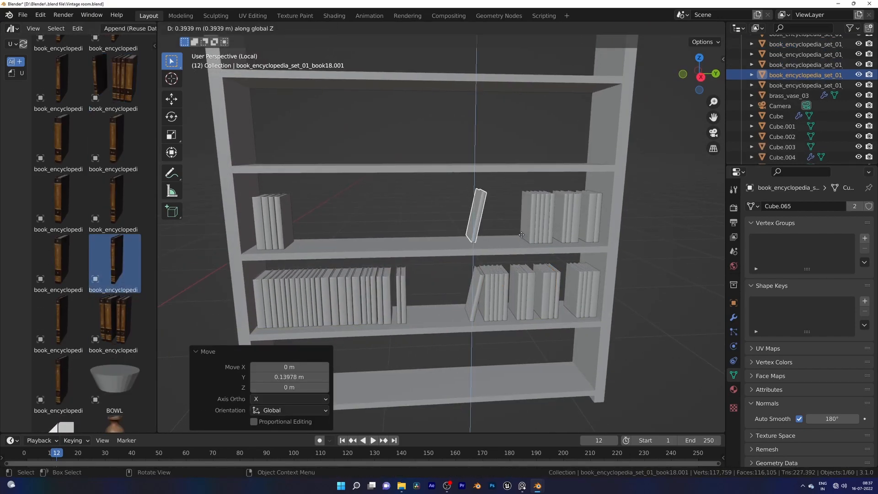
# Place a linked copy of the leaning book on the shelf above, aligned along Y and X against the right-hand group.
pyautogui.rightClick(502, 240)
pyautogui.click(461, 28)
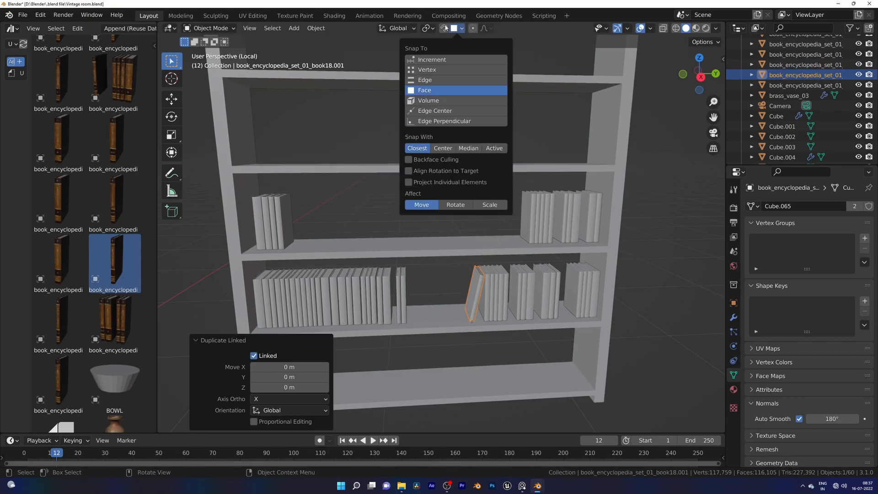
pyautogui.press('g')
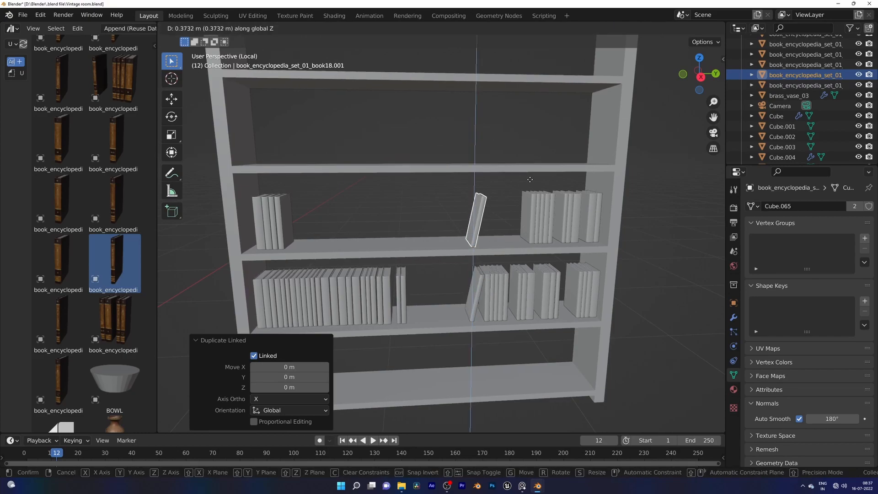
pyautogui.press('y')
pyautogui.click(564, 226)
pyautogui.scroll(4, 536, 224)
pyautogui.press('g')
pyautogui.press('y')
pyautogui.press('x')
pyautogui.click(574, 225)
# Duplicate the leaning book toward the shelf's left end and mirror it by scaling -1 along Y.
pyautogui.scroll(-5, 573, 225)
pyautogui.hotkey('shift', 'd')
pyautogui.write('x-1')
pyautogui.press('Return')
pyautogui.write('sy-1')
pyautogui.press('Return')
pyautogui.press('s')
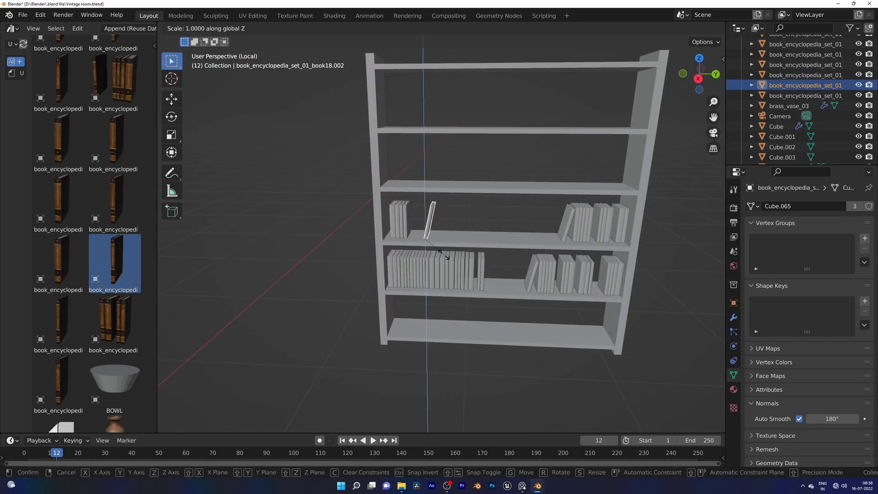
pyautogui.scroll(3, 445, 258)
# Adjust the mirrored leaning book along X and slide it along Y against the left-end book group.
pyautogui.press('s')
pyautogui.press('x')
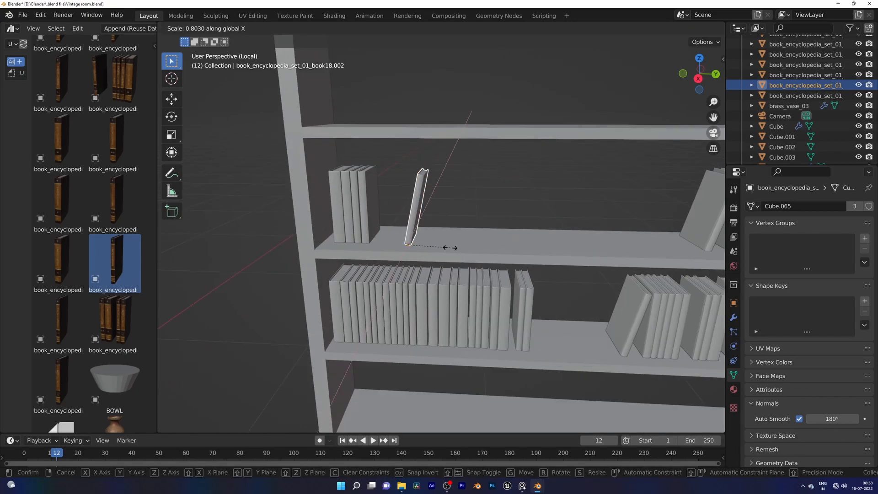
pyautogui.click(439, 232)
pyautogui.press('g')
pyautogui.press('y')
pyautogui.click(429, 235)
pyautogui.scroll(-3, 429, 234)
# Make a linked duplicate of the long book row and position it at the right end of the shelf two levels up.
pyautogui.click(427, 289)
pyautogui.hotkey('alt', 'd')
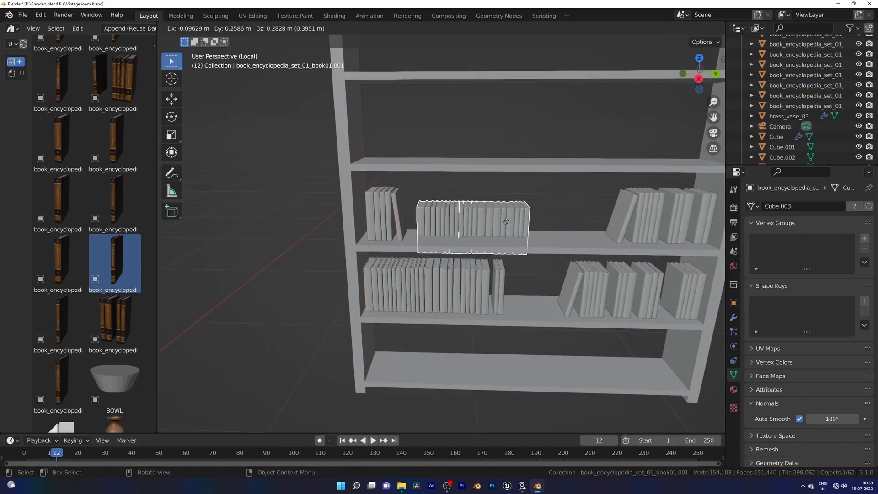
pyautogui.rightClick(439, 279)
pyautogui.press('g')
pyautogui.press('z')
pyautogui.click(437, 172)
pyautogui.press('g')
pyautogui.press('y')
pyautogui.click(570, 174)
# Place linked copies of the leaning book and its neighbouring three-part group at the left end of the shelf above.
pyautogui.click(508, 215)
pyautogui.keyDown('shift'); pyautogui.click(528, 217); pyautogui.keyUp('shift')
pyautogui.keyDown('shift'); pyautogui.moveTo(469, 214); pyautogui.dragTo(512, 198, button='middle'); pyautogui.keyUp('shift')
pyautogui.hotkey('alt', 'd')
pyautogui.click(319, 125)
pyautogui.press('g')
pyautogui.press('y')
pyautogui.click(512, 204)
# Duplicate the left-end group and its mirrored leaning book as linked copies, moving them along Z and Y to the bottom shelf's right end.
pyautogui.click(360, 234)
pyautogui.keyDown('shift'); pyautogui.click(344, 230); pyautogui.keyUp('shift')
pyautogui.hotkey('alt', 'd')
pyautogui.press('z')
pyautogui.click(425, 369)
pyautogui.press('g')
pyautogui.press('y')
pyautogui.click(567, 309)
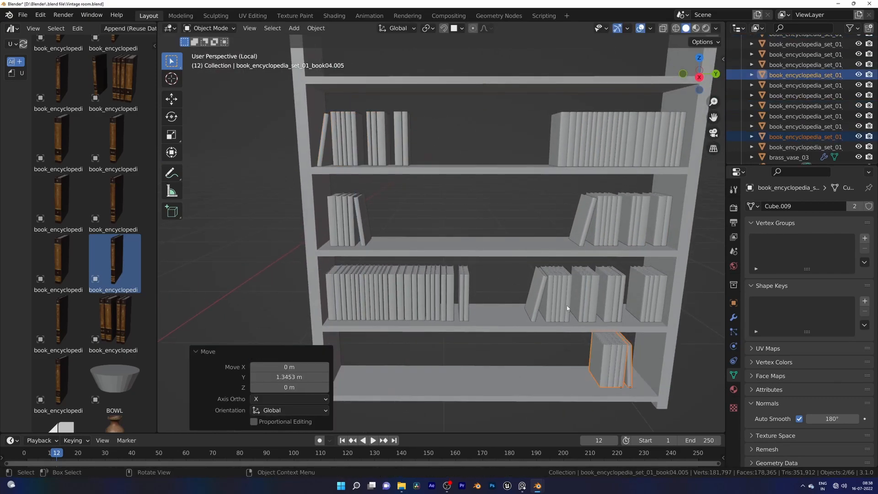
# Make a linked duplicate of the right-hand book group and move it along Z and Y to the bottom shelf's left end.
pyautogui.click(622, 306)
pyautogui.hotkey('alt', 'd')
pyautogui.press('z')
pyautogui.click(590, 363)
pyautogui.press('g')
pyautogui.press('y')
pyautogui.click(390, 381)
# Mirror the copied books on the bottom shelf by scaling them -1 along Y.
pyautogui.keyDown('shift'); pyautogui.moveTo(461, 379); pyautogui.dragTo(510, 325, button='middle'); pyautogui.keyUp('shift')
pyautogui.press('s')
pyautogui.press('x')
pyautogui.press('-')
pyautogui.press('1')
pyautogui.press('Escape')
pyautogui.press('s')
pyautogui.press('y')
pyautogui.press('-')
pyautogui.press('1')
pyautogui.click(518, 327)
# Align the copied books on the bottom shelf along Y and Z.
pyautogui.scroll(1, 520, 324)
pyautogui.press('g')
pyautogui.press('y')
pyautogui.click(513, 322)
pyautogui.press('g')
pyautogui.press('z')
pyautogui.click(508, 323)
# Place a linked copy of the mirrored leaning book among the left-hand groups on the bottom shelf.
pyautogui.click(649, 329)
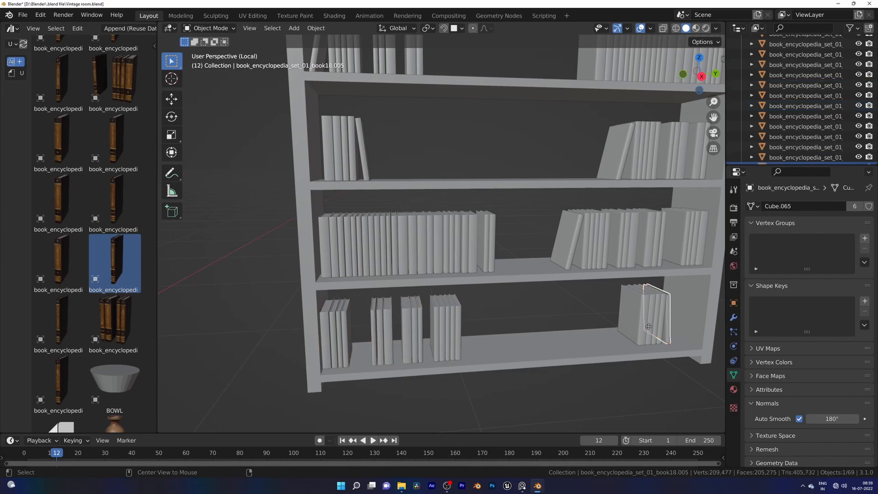
pyautogui.click(567, 349)
pyautogui.press('g')
pyautogui.press('y')
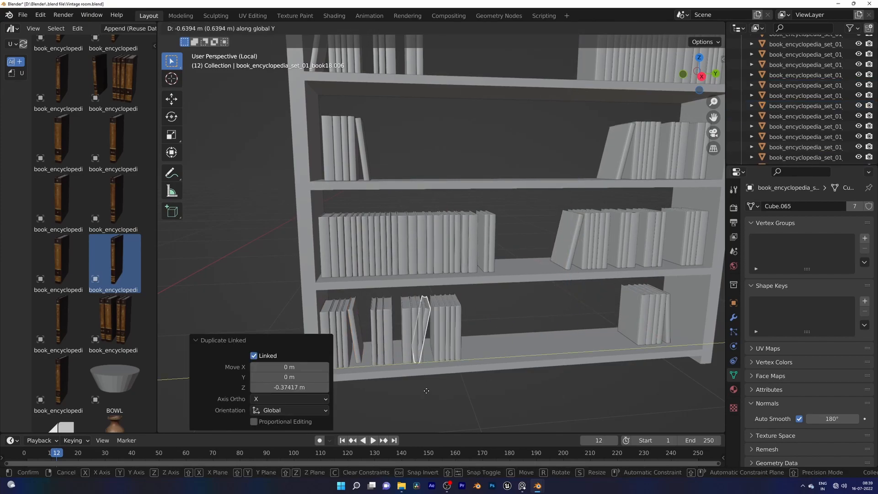
pyautogui.click(447, 378)
# Fill the bottom shelf's right half with linked copies of the leaning book and its neighbouring groups, adjusted along Y.
pyautogui.scroll(3, 432, 309)
pyautogui.hotkey('alt', 'd')
pyautogui.press('y')
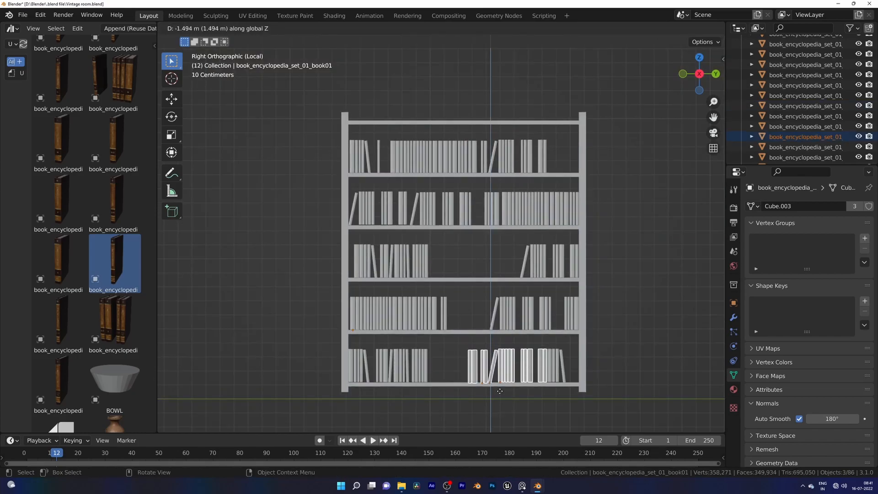
pyautogui.click(500, 392)
pyautogui.press('g')
pyautogui.press('y')
pyautogui.click(495, 388)
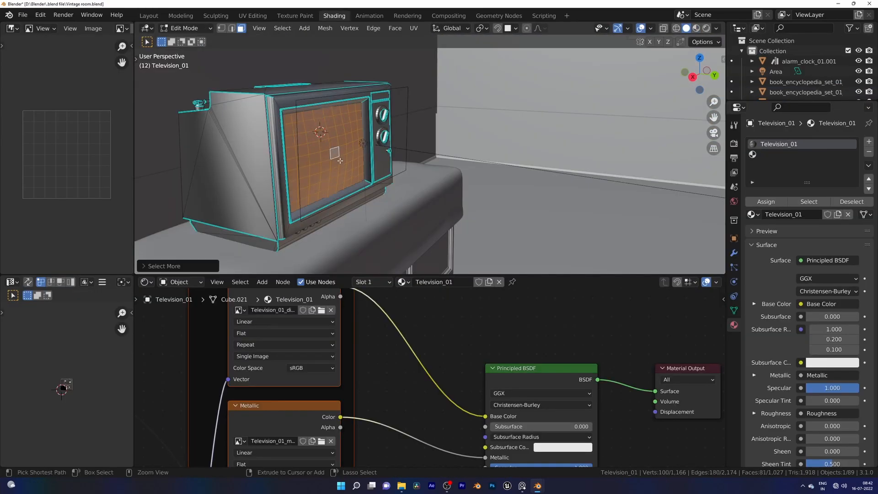
# Use the SCREEN emission material for the television's screen faces and switch the viewport to Material Preview shading.
pyautogui.click(762, 155)
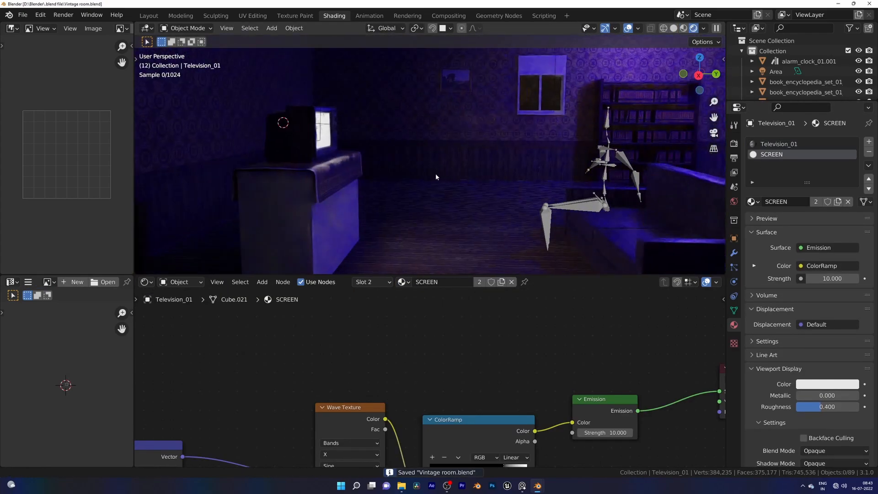
pyautogui.press('z')
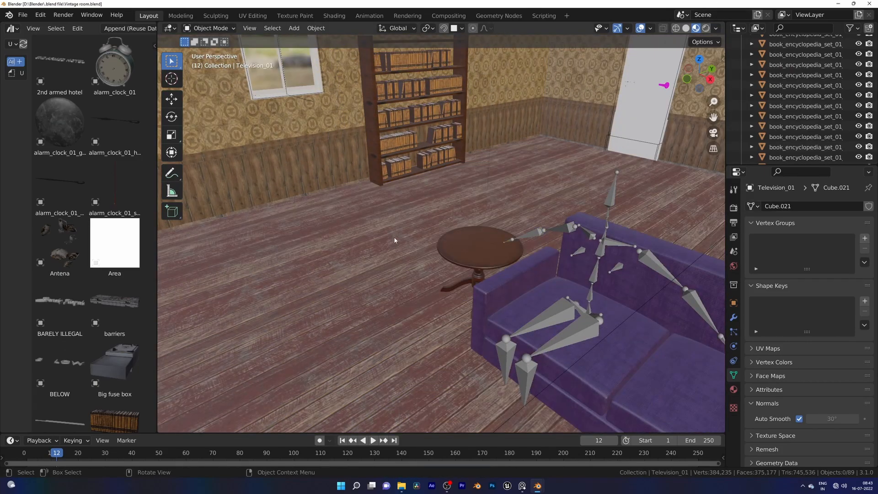
# Add wooden_lantern_01 from the asset library to the wall shelving unit and scale it to 0.05.
pyautogui.moveTo(154, 64); pyautogui.dragTo(168, 452)
pyautogui.moveTo(194, 357); pyautogui.dragTo(465, 288, button='middle')
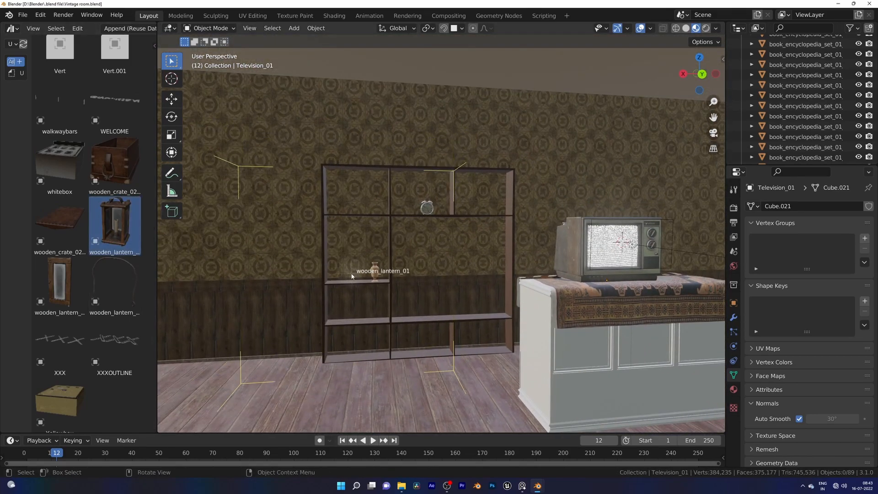
pyautogui.moveTo(353, 284); pyautogui.dragTo(353, 284)
pyautogui.press('s')
pyautogui.write('.05')
pyautogui.press('Return')
pyautogui.scroll(3, 443, 288)
# Set the wooden lantern on the shelf beside the vase by moving it along Z and X.
pyautogui.press('g')
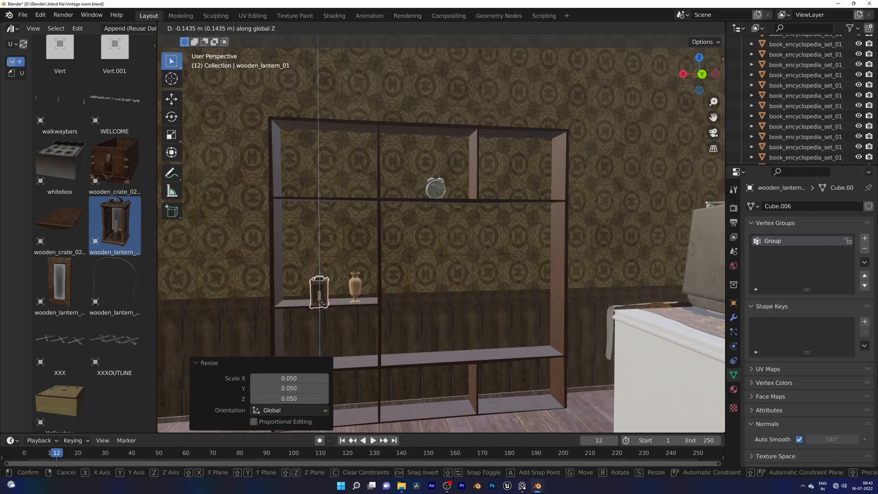
pyautogui.click(323, 305)
pyautogui.press('KP_Decimal')
pyautogui.press('g')
pyautogui.press('z')
pyautogui.press('g')
pyautogui.press('x')
pyautogui.click(408, 293)
pyautogui.scroll(-6, 407, 292)
# Save the file, deselect the lantern and browse the asset library for more props.
pyautogui.hotkey('ctrl', 's')
pyautogui.moveTo(408, 292); pyautogui.dragTo(476, 265, button='middle')
pyautogui.hotkey('alt', 'a')
pyautogui.keyDown('shift'); pyautogui.moveTo(476, 266); pyautogui.dragTo(408, 274, button='middle'); pyautogui.keyUp('shift')
pyautogui.moveTo(153, 417); pyautogui.dragTo(150, 39)
pyautogui.moveTo(147, 110); pyautogui.dragTo(169, 407)
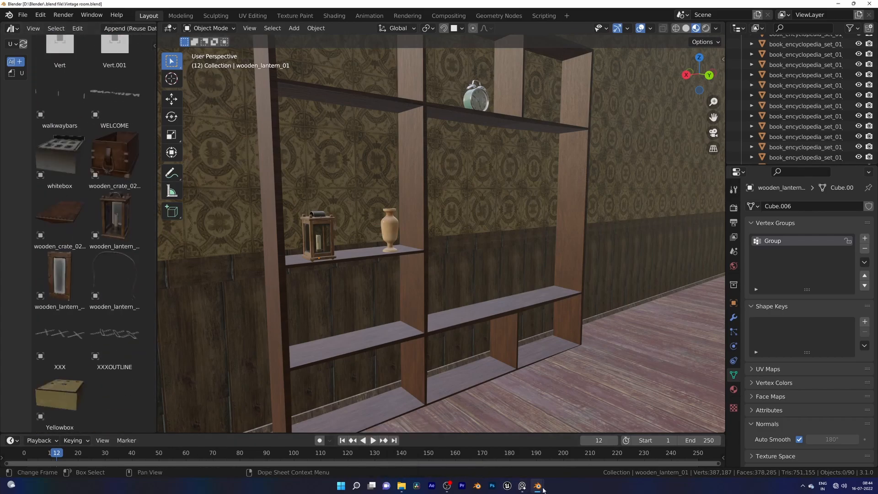
# Switch to the Blender window with Vintage assets home.blend and save that file.
pyautogui.click(537, 485)
pyautogui.click(609, 451)
pyautogui.click(534, 483)
pyautogui.click(463, 451)
pyautogui.hotkey('ctrl', 's')
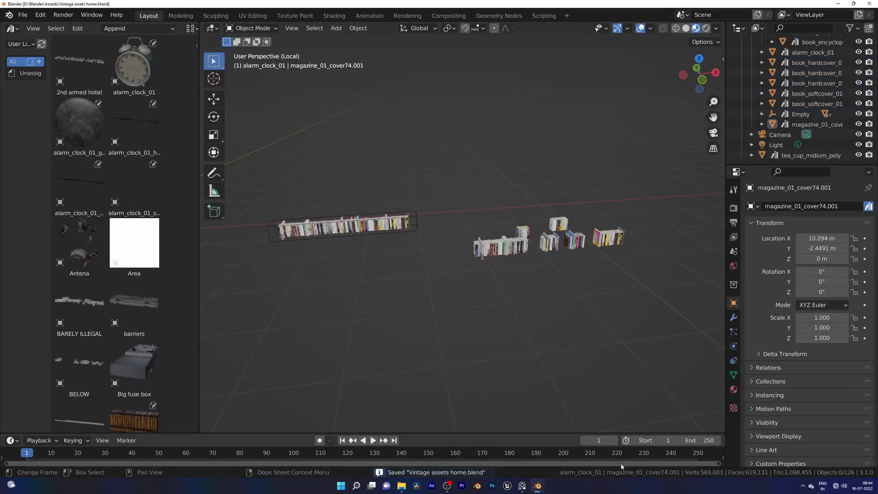
# Switch back to the Vintage room file, rotate the wooden drawer cabinet 90° about Z and move it -1.647 m along X.
pyautogui.click(537, 485)
pyautogui.click(537, 450)
pyautogui.press('r')
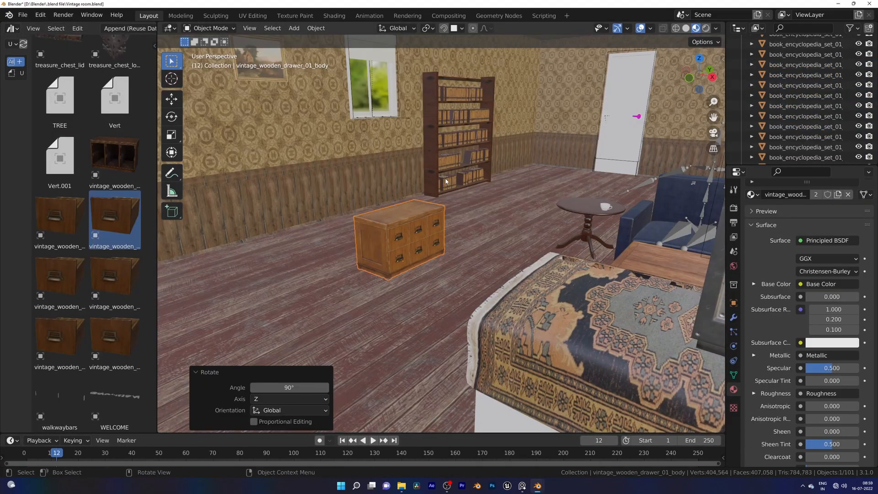
pyautogui.press('g')
pyautogui.press('x')
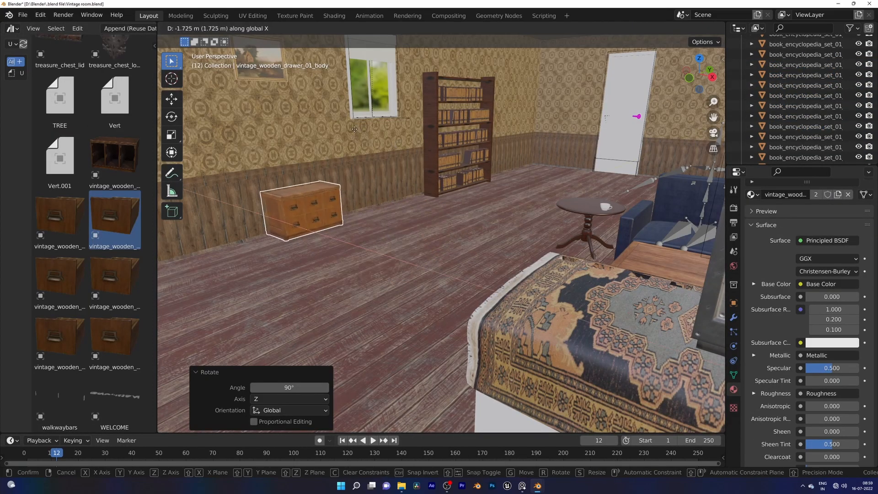
pyautogui.click(358, 130)
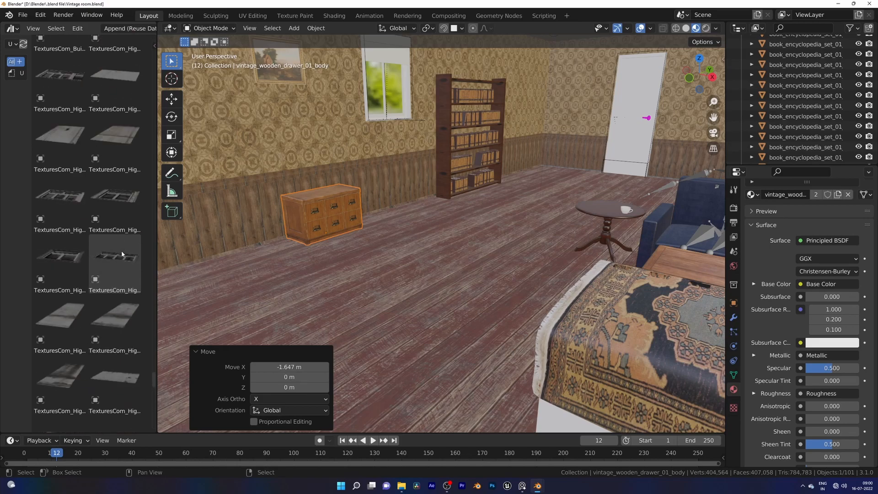
# Try to place the potted_plant_02 pot and leaves from the asset library on top of the drawer cabinet.
pyautogui.scroll(10, 122, 251)
pyautogui.moveTo(115, 145); pyautogui.dragTo(302, 197)
pyautogui.moveTo(59, 146); pyautogui.dragTo(306, 181)
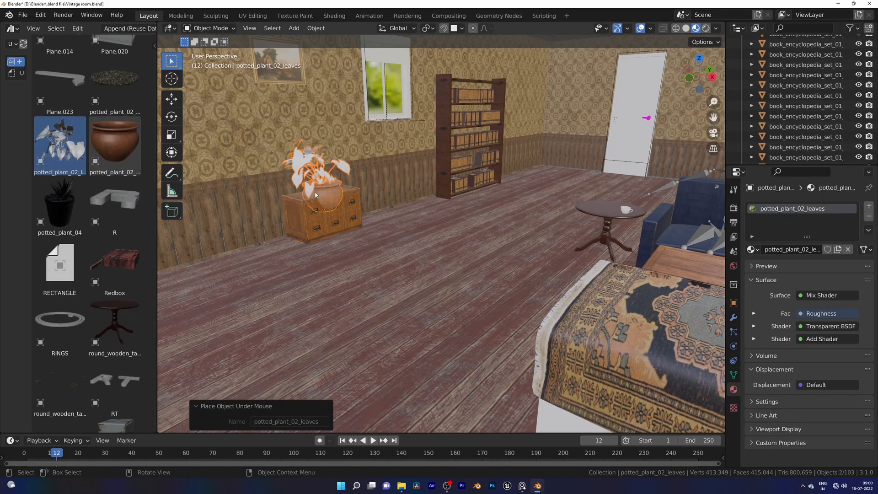
pyautogui.scroll(4, 360, 205)
pyautogui.scroll(3, 360, 205)
pyautogui.keyDown('shift'); pyautogui.moveTo(360, 205); pyautogui.dragTo(425, 270, button='middle'); pyautogui.keyUp('shift')
pyautogui.hotkey('ctrl', 'z')
pyautogui.hotkey('ctrl', 'z')
# Add potted_plant_02_dirt with its pot to the drawer cabinet and raise it along Z onto the cabinet top.
pyautogui.moveTo(305, 250); pyautogui.dragTo(305, 251)
pyautogui.press('g')
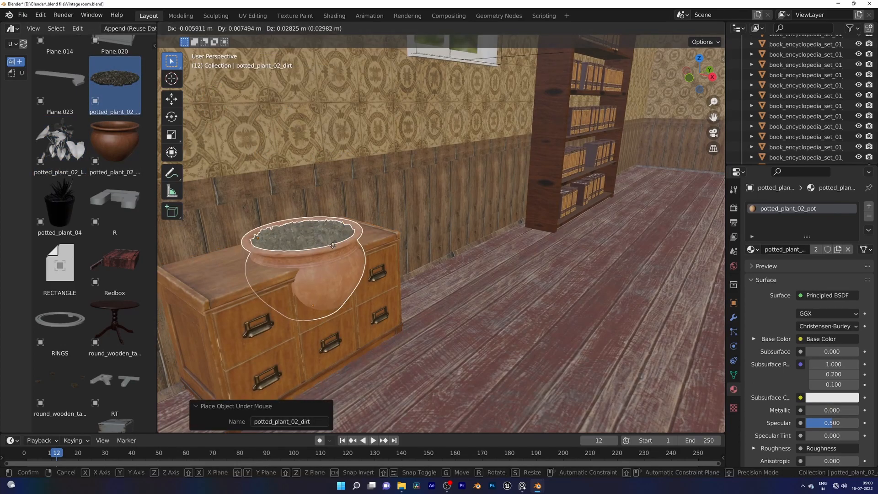
pyautogui.press('z')
pyautogui.click(304, 198)
# Add potted_plant_02_leaves over the pot, clear their parent and delete the duplicate pot.
pyautogui.moveTo(59, 146); pyautogui.dragTo(321, 196)
pyautogui.moveTo(321, 196); pyautogui.dragTo(359, 122, button='middle')
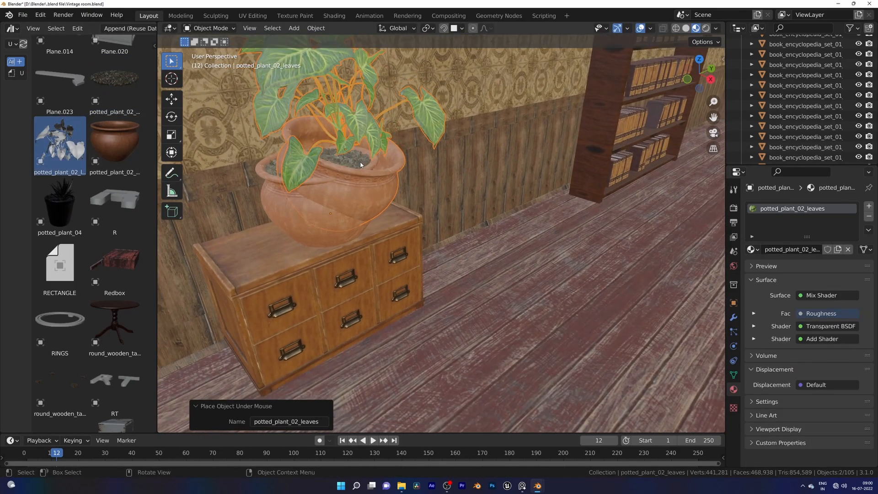
pyautogui.hotkey('alt', 'p')
pyautogui.click(353, 134)
pyautogui.click(375, 187)
pyautogui.press('Delete')
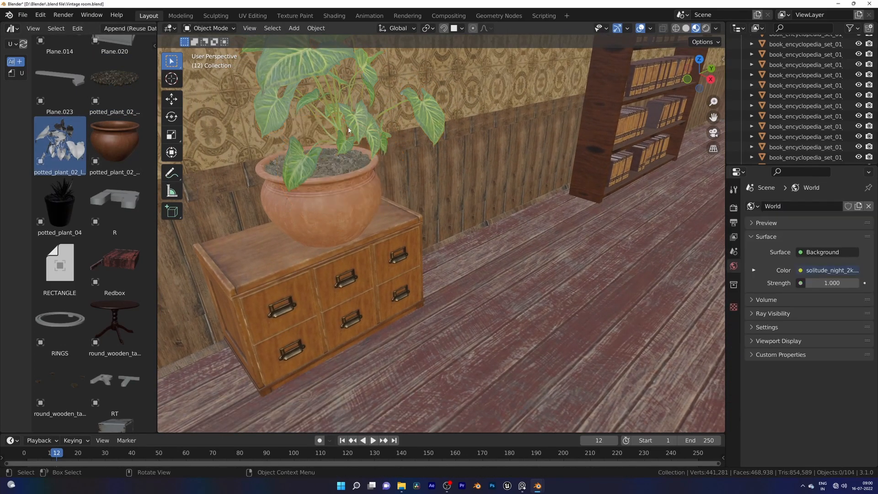
# Adjust the position of the plant leaves in the pot along Z.
pyautogui.click(315, 92)
pyautogui.press('g')
pyautogui.press('g')
pyautogui.press('z')
pyautogui.moveTo(316, 196); pyautogui.dragTo(430, 184, button='middle')
pyautogui.scroll(-4, 401, 189)
# Scale the potted plant uniformly to 0.664 and apply the scale.
pyautogui.click(422, 187)
pyautogui.keyDown('shift'); pyautogui.click(395, 219); pyautogui.keyUp('shift')
pyautogui.click(383, 225)
pyautogui.press('s')
pyautogui.click(425, 222)
pyautogui.hotkey('ctrl', 'a')
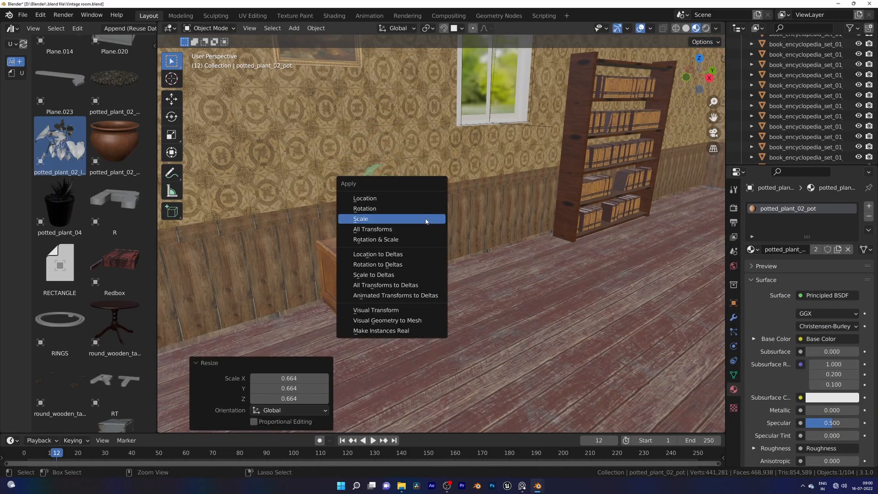
pyautogui.click(425, 220)
# Move the potted plant 0.016477 m along Z on the drawer cabinet and save the file.
pyautogui.press('g')
pyautogui.press('z')
pyautogui.click(426, 216)
pyautogui.scroll(-3, 428, 217)
pyautogui.keyDown('shift'); pyautogui.moveTo(428, 217); pyautogui.dragTo(405, 190, button='middle'); pyautogui.keyUp('shift')
pyautogui.hotkey('ctrl', 's')
pyautogui.moveTo(405, 191); pyautogui.dragTo(397, 190, button='middle')
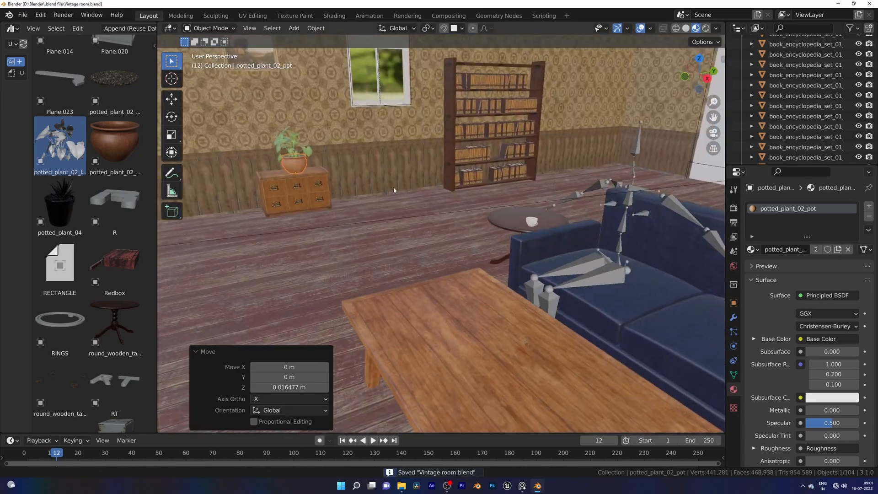
# Add Ottoman_01 to the floor between the drawer cabinet and the bookshelf, rotate it 43.1° about Z and save the file.
pyautogui.scroll(20, 67, 224)
pyautogui.scroll(8, 87, 279)
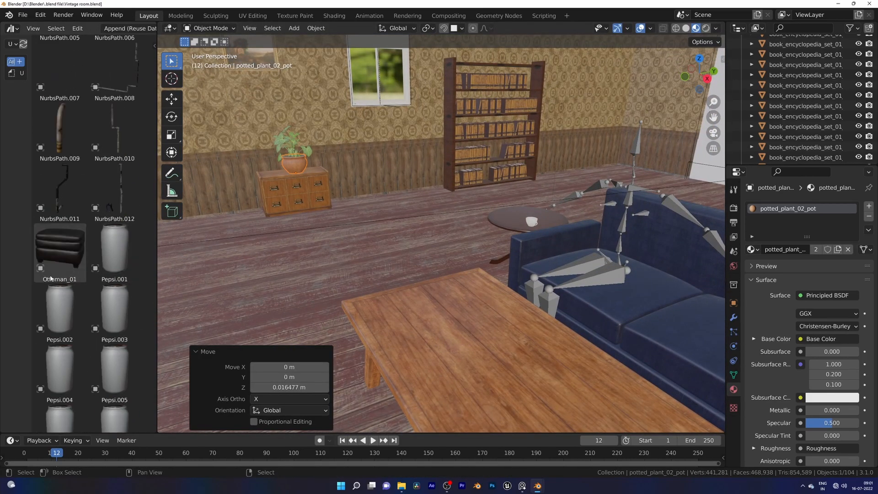
pyautogui.scroll(-4, 378, 229)
pyautogui.hotkey('ctrl', 's')
pyautogui.moveTo(64, 257); pyautogui.dragTo(407, 228)
pyautogui.scroll(3, 407, 229)
pyautogui.press('r')
pyautogui.press('z')
pyautogui.click(413, 223)
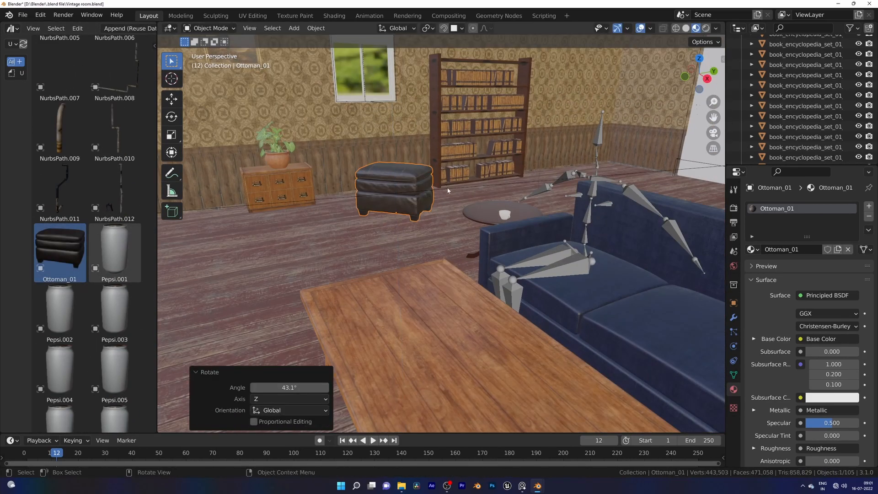
pyautogui.hotkey('ctrl', 's')
# Check the room in Rendered shading, save the file and return to Material Preview.
pyautogui.scroll(14, 118, 208)
pyautogui.moveTo(293, 236)
pyautogui.mouseDown(button='middle')
pyautogui.moveTo(184, 238)
pyautogui.moveTo(304, 257)
pyautogui.mouseUp(button='middle')
pyautogui.press('z')
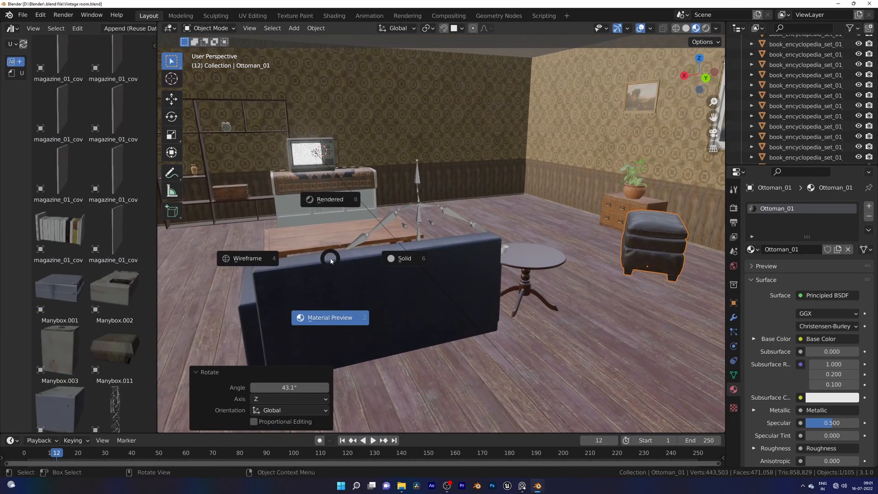
pyautogui.click(331, 202)
pyautogui.click(628, 30)
pyautogui.hotkey('ctrl', 's')
pyautogui.press('z')
pyautogui.click(368, 210)
pyautogui.moveTo(368, 212); pyautogui.dragTo(462, 236, button='middle')
pyautogui.press('z')
pyautogui.moveTo(279, 261); pyautogui.dragTo(329, 272, button='middle')
# Add GothicCabinet_01_cabinet from the asset library to the open floor and rotate it 180° about Z.
pyautogui.scroll(10, 92, 229)
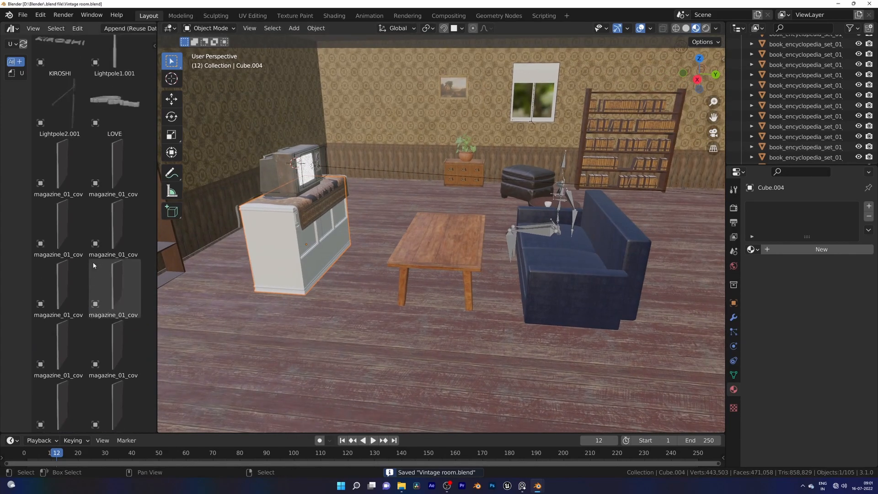
pyautogui.moveTo(330, 229); pyautogui.dragTo(410, 174, button='middle')
pyautogui.moveTo(115, 180); pyautogui.dragTo(429, 221)
pyautogui.write('rz180')
pyautogui.press('Return')
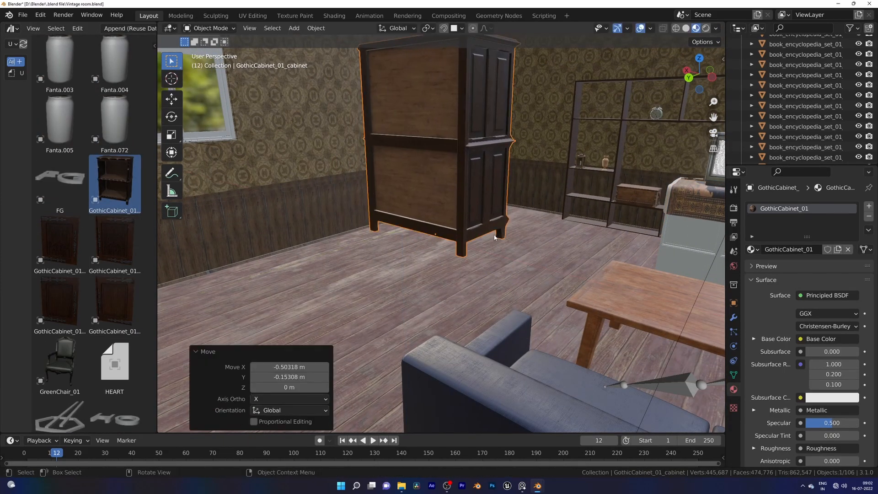
# Add GothicCabinet_01_door1 to the Gothic cabinet, move it along X and delete the duplicate cabinet that comes with it.
pyautogui.moveTo(398, 136); pyautogui.dragTo(399, 136)
pyautogui.moveTo(399, 136); pyautogui.dragTo(435, 153, button='middle')
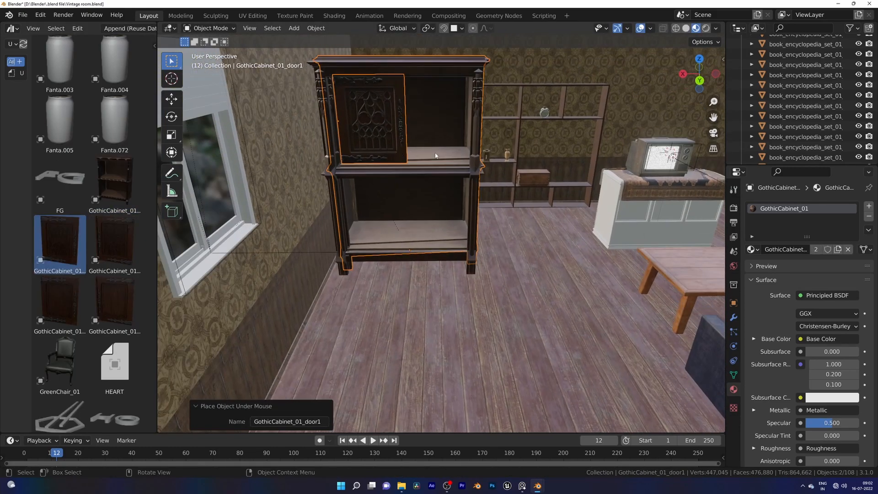
pyautogui.press('g')
pyautogui.press('x')
pyautogui.click(526, 158)
pyautogui.click(369, 169)
pyautogui.press('Delete')
# Fit the separate door into one half of the Gothic cabinet's upper opening by moving it along X.
pyautogui.click(480, 170)
pyautogui.press('g')
pyautogui.press('x')
pyautogui.scroll(3, 395, 175)
pyautogui.click(393, 185)
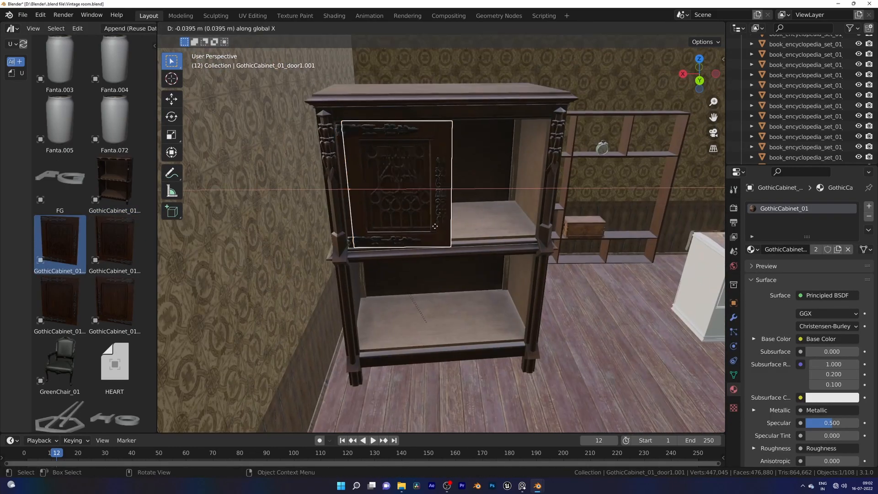
# Make a linked duplicate of the cabinet door and move it along X for the other half of the upper opening.
pyautogui.hotkey('alt', 'd')
pyautogui.press('x')
pyautogui.click(533, 223)
pyautogui.press('Return')
pyautogui.press('g')
pyautogui.press('x')
pyautogui.click(636, 233)
# Isolate the Gothic cabinet together with its two doors in local view.
pyautogui.keyDown('shift'); pyautogui.moveTo(636, 234); pyautogui.dragTo(507, 277, button='middle'); pyautogui.keyUp('shift')
pyautogui.scroll(4, 527, 262)
pyautogui.keyDown('shift'); pyautogui.click(510, 278); pyautogui.keyUp('shift')
pyautogui.press('KP_Divide')
pyautogui.press('KP_Divide')
pyautogui.keyDown('shift'); pyautogui.click(200, 270); pyautogui.keyUp('shift')
pyautogui.press('KP_Divide')
# Rotate the second upper door about Z and move it into place to mirror the first door.
pyautogui.keyDown('shift'); pyautogui.moveTo(485, 201); pyautogui.dragTo(441, 224, button='middle'); pyautogui.keyUp('shift')
pyautogui.click(371, 229)
pyautogui.press('r')
pyautogui.press('z')
pyautogui.click(517, 240)
pyautogui.press('g')
pyautogui.click(520, 235)
pyautogui.press('r')
pyautogui.press('z')
pyautogui.click(520, 236)
# Make linked duplicates of both upper doors along Z for the lower opening and fine-tune them by -0.005126 m in Z.
pyautogui.keyDown('shift'); pyautogui.click(440, 224); pyautogui.keyUp('shift')
pyautogui.hotkey('alt', 'd')
pyautogui.press('z')
pyautogui.click(449, 328)
pyautogui.moveTo(448, 328); pyautogui.dragTo(493, 296, button='middle')
pyautogui.press('g')
pyautogui.press('z')
pyautogui.click(494, 294)
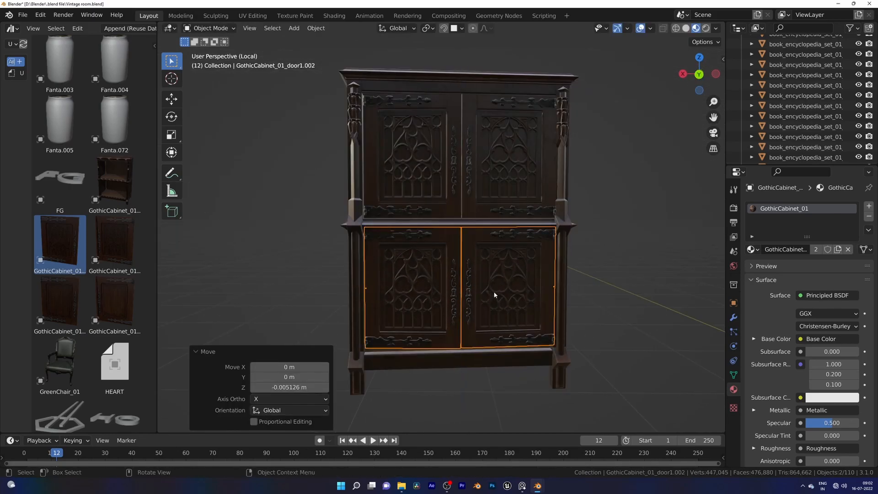
# Leave local view and rotate the Gothic cabinet 90° about Z.
pyautogui.press('KP_Divide')
pyautogui.click(483, 279)
pyautogui.write('rz90')
pyautogui.press('Return')
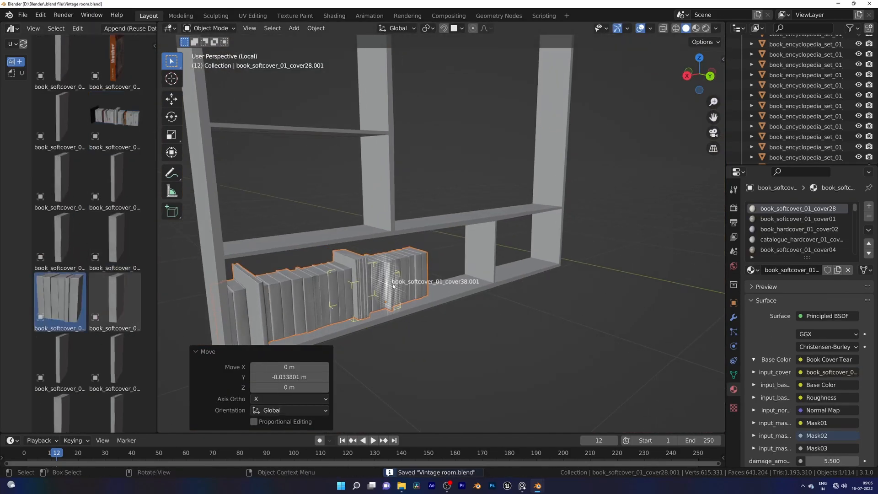
# Add the book_softcover_01_cover38 book set to the shelving unit's bottom shelf, rotate it -90° about Z and show its materials.
pyautogui.moveTo(59, 298); pyautogui.dragTo(486, 287)
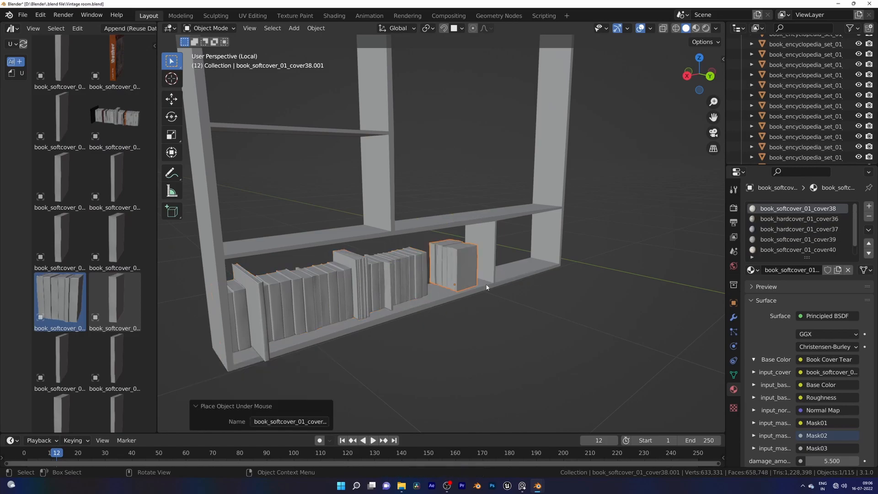
pyautogui.write('90')
pyautogui.press('Return')
pyautogui.press('z')
pyautogui.click(463, 300)
# Slide the added book set along X toward the bottom shelf's divider and leave local view.
pyautogui.moveTo(463, 301); pyautogui.dragTo(407, 313, button='middle')
pyautogui.keyDown('shift'); pyautogui.moveTo(407, 313); pyautogui.dragTo(435, 305, button='middle'); pyautogui.keyUp('shift')
pyautogui.press('g')
pyautogui.press('x')
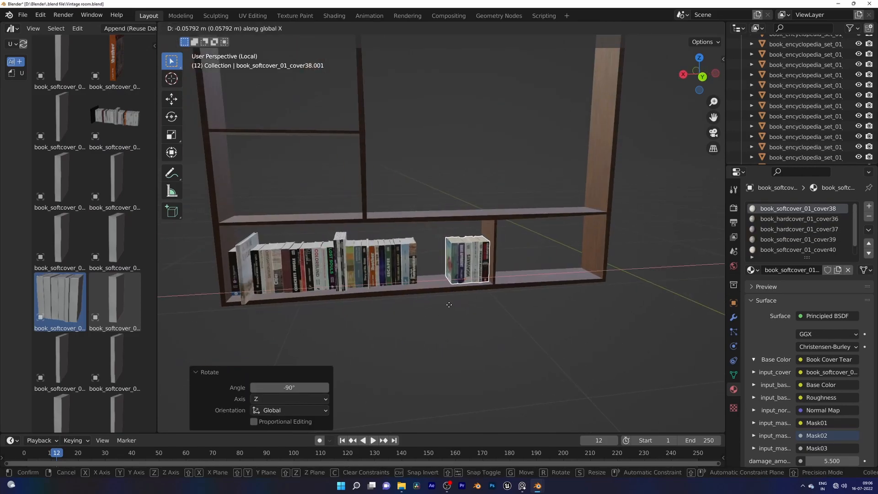
pyautogui.press('KP_Divide')
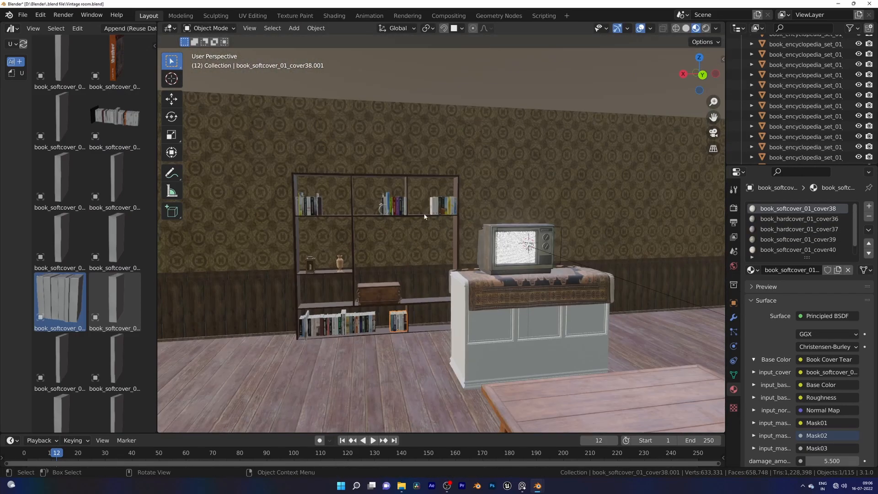
# Isolate the wall shelving unit with its book sets in local view and save the file.
pyautogui.click(442, 206)
pyautogui.keyDown('shift'); pyautogui.click(405, 327); pyautogui.keyUp('shift')
pyautogui.press('KP_Divide')
pyautogui.hotkey('ctrl', 's')
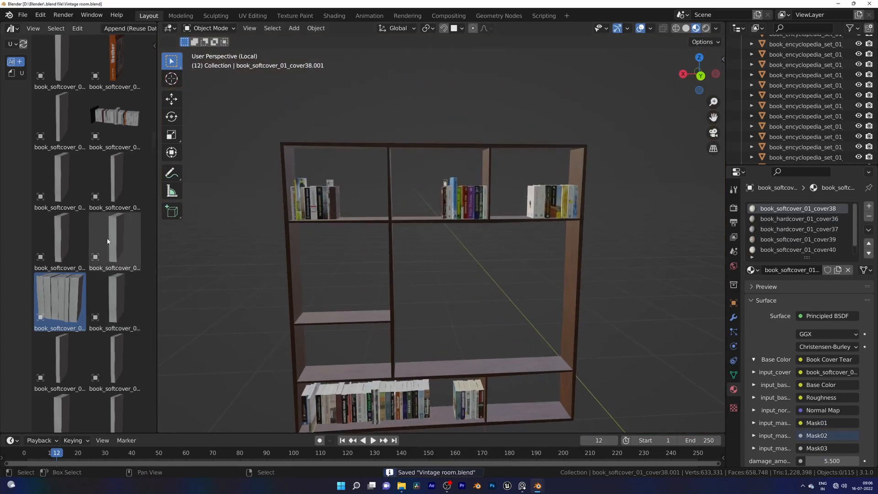
# Try adding a single softcover book from the asset library to the shelving unit.
pyautogui.moveTo(367, 219); pyautogui.dragTo(368, 219)
pyautogui.moveTo(367, 219); pyautogui.dragTo(413, 234, button='middle')
pyautogui.click(396, 251)
pyautogui.press('Delete')
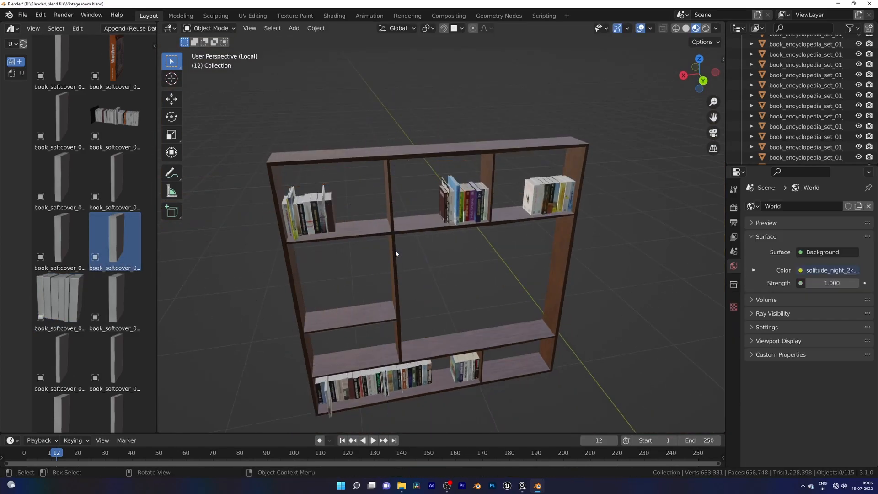
# Make a linked duplicate of the top-middle book set, offset 0.67643 m along X, and lower it along Z into the lower-left compartment.
pyautogui.scroll(17, 105, 219)
pyautogui.click(467, 206)
pyautogui.click(373, 230)
pyautogui.press('g')
pyautogui.press('z')
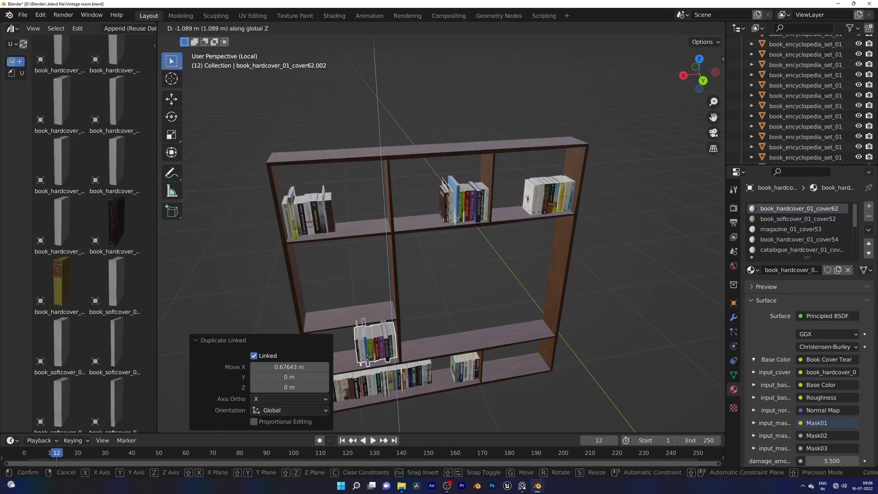
pyautogui.click(374, 362)
# Slide the lower-left book set along X and make a linked duplicate of the top-right books in the top-left compartment.
pyautogui.moveTo(373, 362); pyautogui.dragTo(419, 303, button='middle')
pyautogui.press('g')
pyautogui.press('x')
pyautogui.click(571, 167)
pyautogui.click(389, 179)
# Make a linked duplicate of the leftmost top books, position it on the middle-left shelf along Z and X, and leave local view.
pyautogui.click(358, 166)
pyautogui.click(388, 313)
pyautogui.press('g')
pyautogui.press('x')
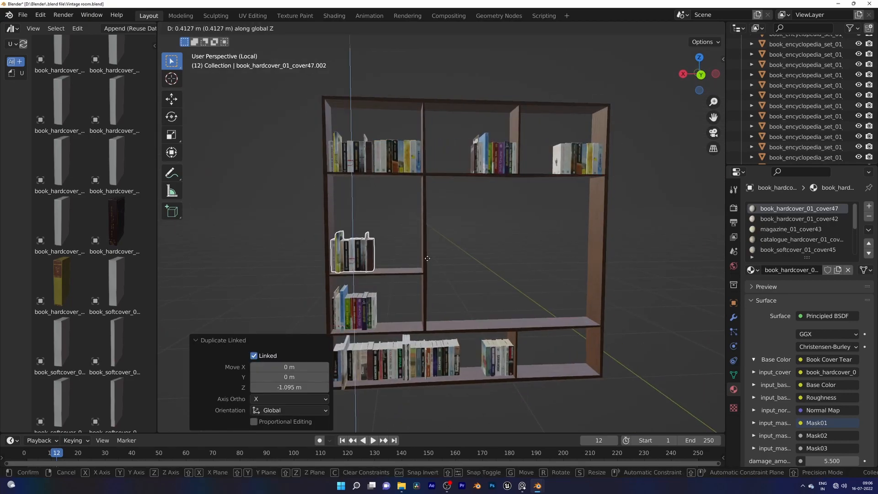
pyautogui.press('KP_Divide')
# Set the duplicated books down on the middle-left shelf and slide them along X.
pyautogui.click(343, 269)
pyautogui.press('g')
pyautogui.press('x')
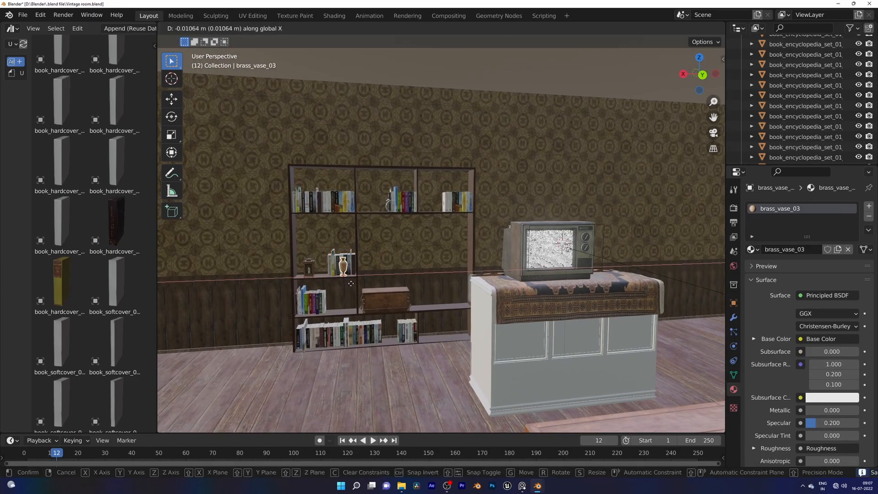
# Place the brass vase on the shelf between the lower-left books and the wooden crate, lowering it along Z, and save the file.
pyautogui.click(358, 319)
pyautogui.press('`')
pyautogui.click(421, 353)
pyautogui.press('g')
pyautogui.press('z')
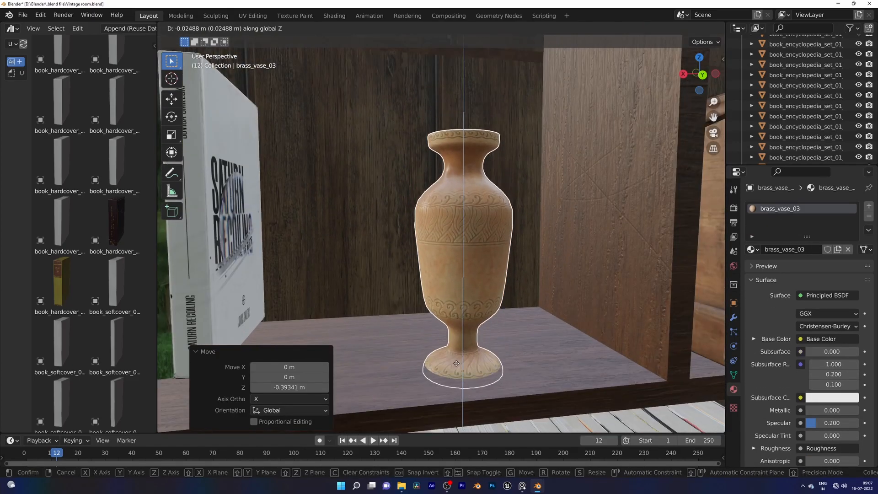
pyautogui.click(450, 323)
pyautogui.scroll(-7, 451, 323)
pyautogui.hotkey('ctrl', 's')
# Slide the small vase beside the top-middle books along X and save the file.
pyautogui.moveTo(154, 119); pyautogui.dragTo(149, 41)
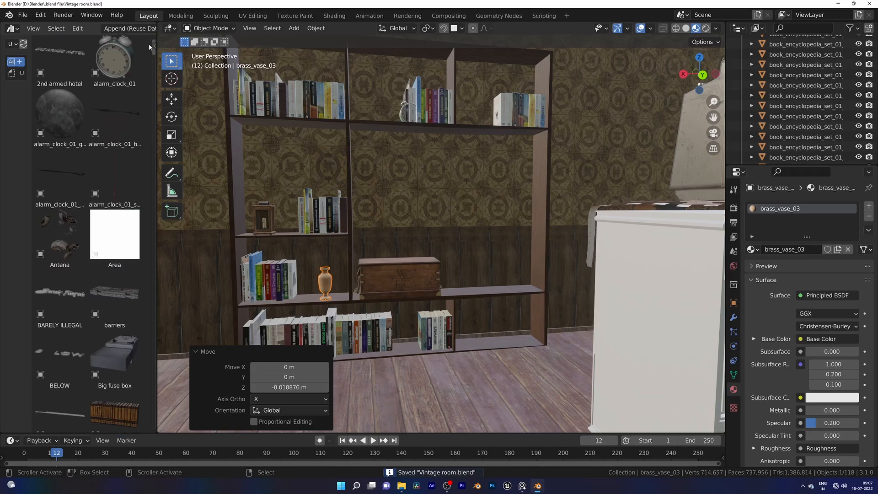
pyautogui.click(405, 114)
pyautogui.moveTo(405, 115); pyautogui.dragTo(384, 158, button='middle')
pyautogui.press('g')
pyautogui.press('x')
pyautogui.click(419, 176)
pyautogui.click(277, 222)
pyautogui.hotkey('ctrl', 's')
pyautogui.moveTo(286, 233); pyautogui.dragTo(319, 255, button='middle')
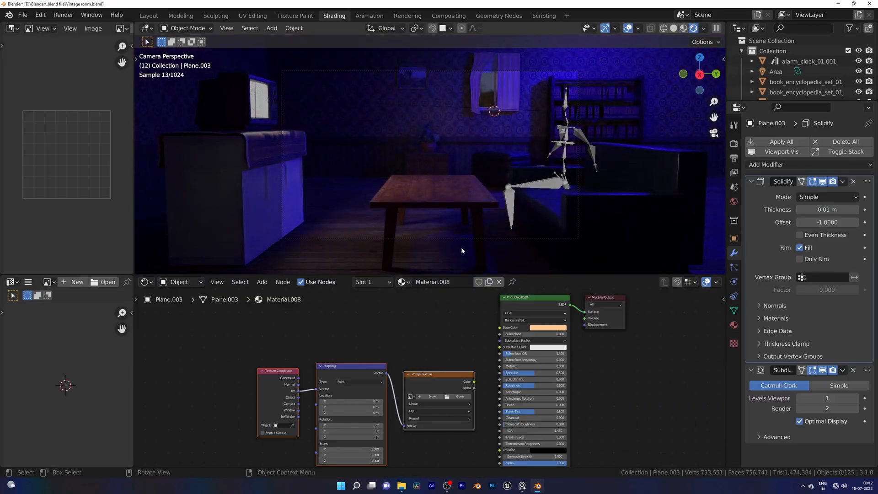
pyautogui.press('g')
pyautogui.press('z')
pyautogui.press('z')
pyautogui.rightClick(447, 198)
# Show the scene in wireframe outside the camera view and rotate the Gothic cabinet in plan.
pyautogui.press('KP_0')
pyautogui.press('z')
pyautogui.click(456, 211)
pyautogui.hotkey('ctrl', 's')
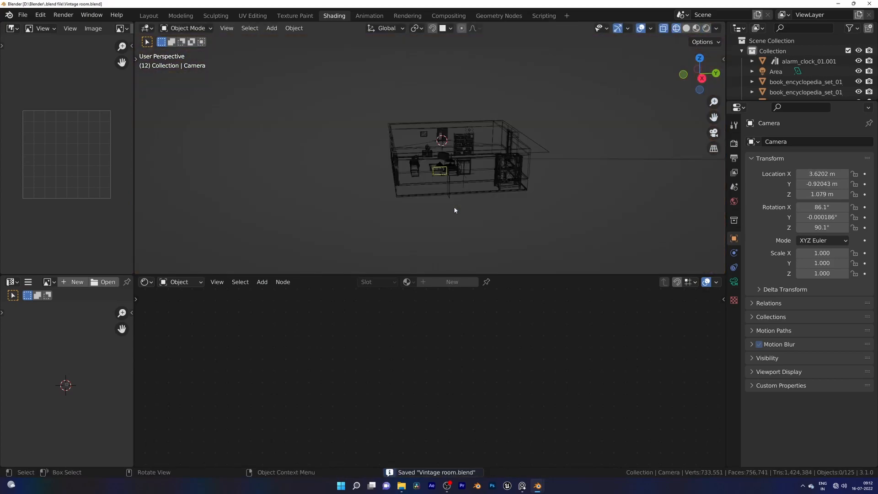
pyautogui.click(480, 137)
pyautogui.scroll(2, 493, 150)
pyautogui.press('r')
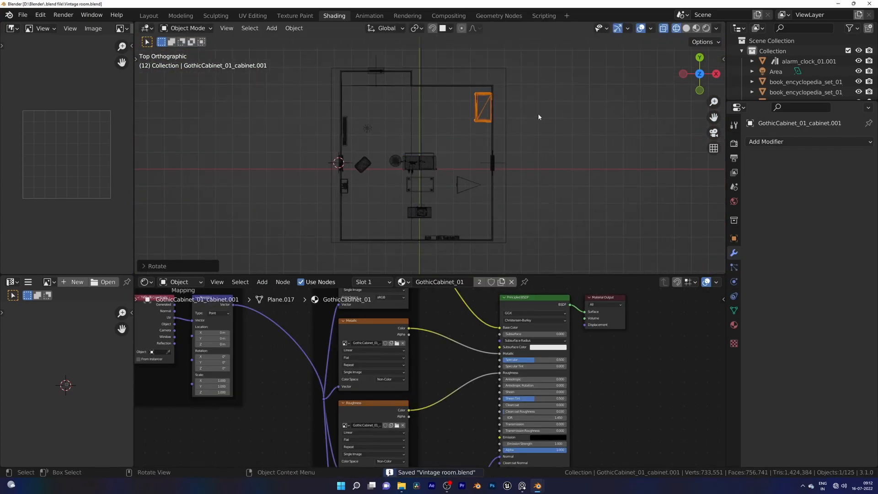
# Move the window group outward along X and extend the room's walls and floor out to it.
pyautogui.click(507, 159)
pyautogui.click(494, 163)
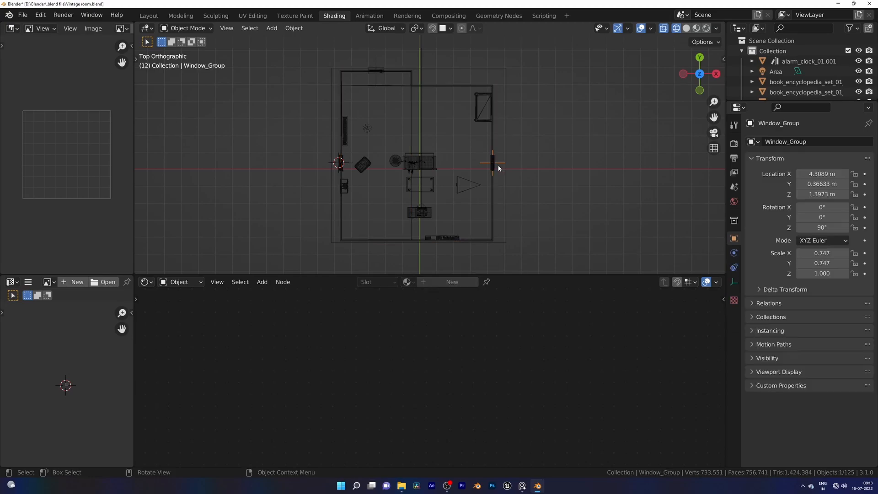
pyautogui.click(519, 165)
pyautogui.click(500, 158)
pyautogui.moveTo(494, 173); pyautogui.dragTo(482, 251)
pyautogui.keyDown('shift'); pyautogui.moveTo(510, 237); pyautogui.dragTo(458, 213, button='middle'); pyautogui.keyUp('shift')
pyautogui.press('g')
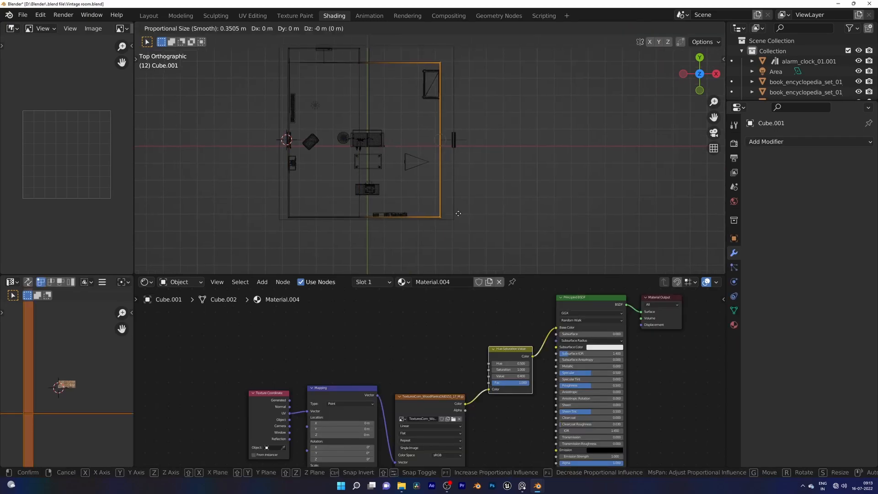
pyautogui.hotkey('alt', 'q')
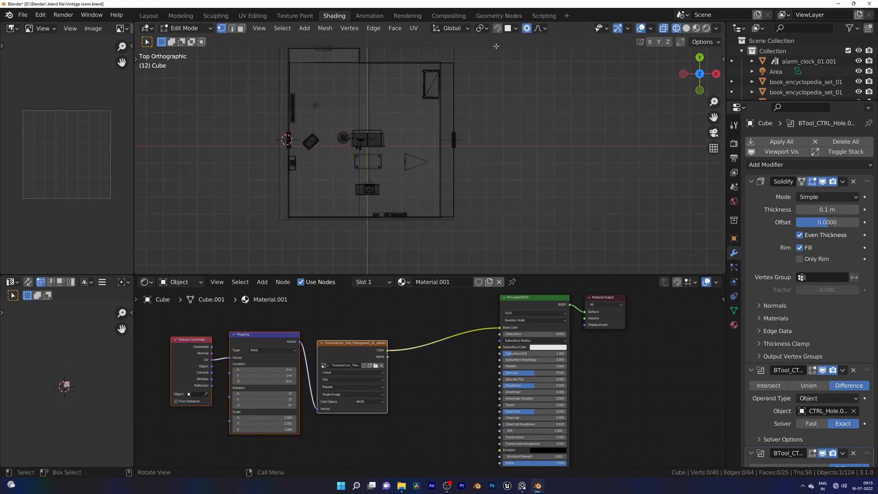
pyautogui.hotkey('shift', 'z')
pyautogui.press('z')
pyautogui.click(389, 101)
# Slide the Gothic cabinet along X toward the extended wall.
pyautogui.click(436, 95)
pyautogui.press('g')
pyautogui.press('x')
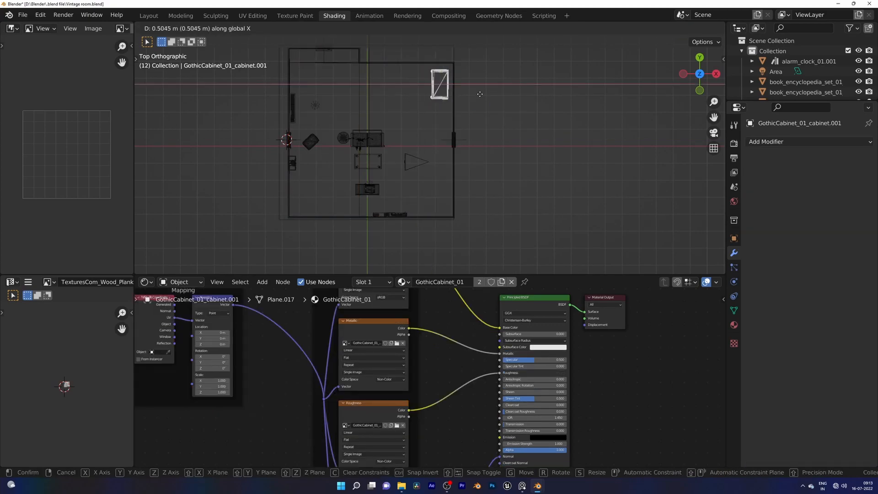
pyautogui.click(512, 156)
# Move the camera along its local Z axis while looking through it.
pyautogui.moveTo(462, 183); pyautogui.dragTo(410, 142, button='middle')
pyautogui.press('KP_0')
pyautogui.click(430, 238)
pyautogui.press('g')
pyautogui.press('z')
pyautogui.press('z')
pyautogui.click(482, 232)
# Save the file and set the camera's focal length to 35 mm.
pyautogui.click(734, 282)
pyautogui.hotkey('ctrl', 's')
pyautogui.click(830, 193)
pyautogui.write('358')
pyautogui.press('Return')
pyautogui.click(830, 193)
pyautogui.write('35')
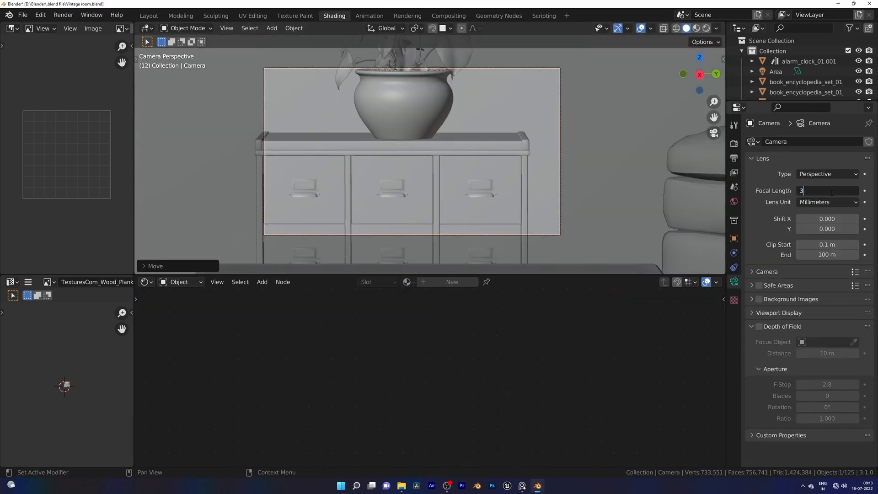
pyautogui.press('Return')
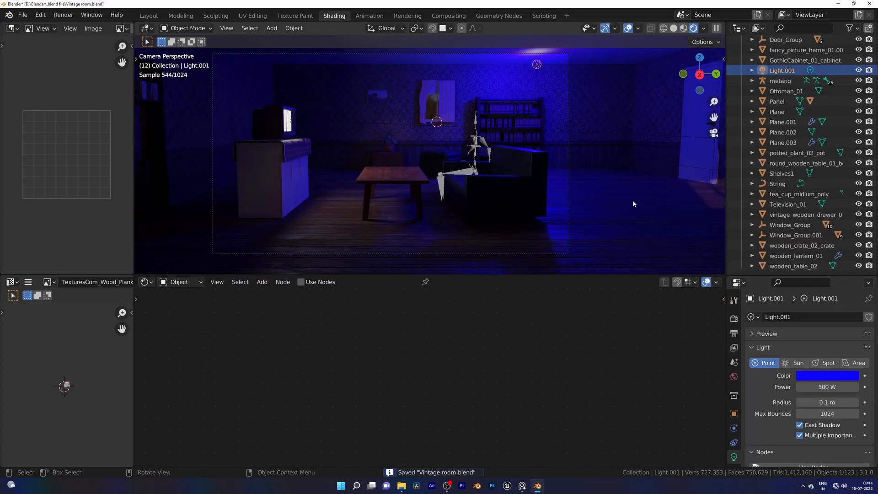
# Change the ceiling point light's color from blue to a pale tone.
pyautogui.click(828, 375)
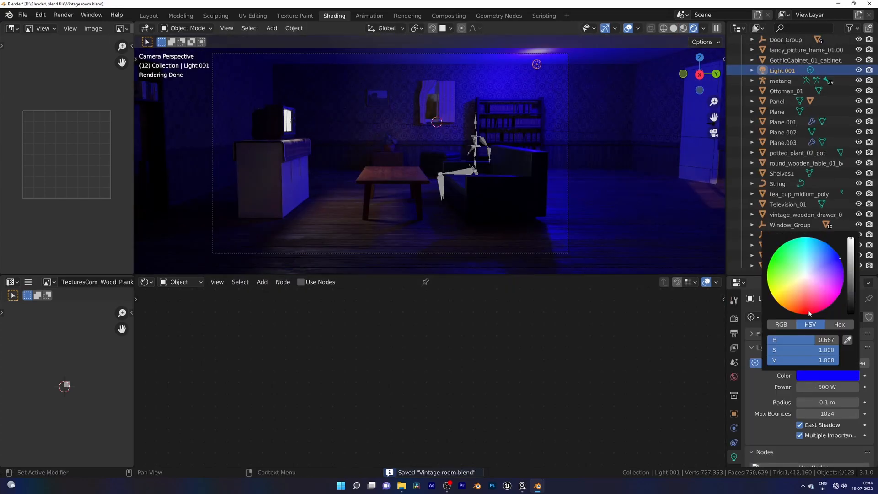
pyautogui.click(828, 275)
# Try another render engine on the scene, save the file, and return to Cycles.
pyautogui.click(734, 319)
pyautogui.click(835, 317)
pyautogui.click(819, 330)
pyautogui.moveTo(544, 204); pyautogui.dragTo(508, 256, button='middle')
pyautogui.hotkey('ctrl', 's')
pyautogui.click(816, 352)
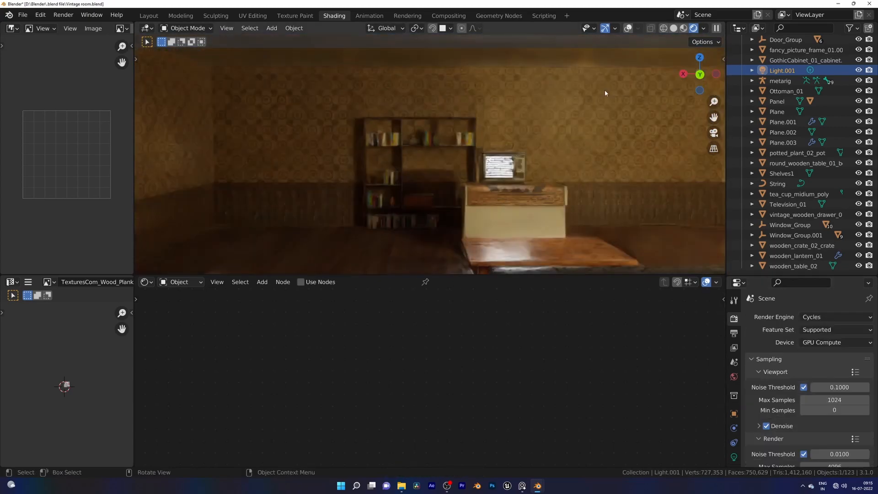
# Turn the viewport overlays back on and save the file.
pyautogui.moveTo(592, 98); pyautogui.dragTo(515, 153, button='middle')
pyautogui.click(521, 151)
pyautogui.hotkey('ctrl', 's')
pyautogui.click(628, 28)
pyautogui.click(556, 156)
pyautogui.click(553, 155)
pyautogui.press('KP_1')
pyautogui.hotkey('ctrl', 's')
# Move the Gothic cabinet toward the shelving side of the room and save the file.
pyautogui.moveTo(569, 166); pyautogui.dragTo(593, 173, button='middle')
pyautogui.click(389, 156)
pyautogui.moveTo(389, 155); pyautogui.dragTo(537, 141, button='middle')
pyautogui.press('g')
pyautogui.click(511, 148)
pyautogui.click(511, 149)
pyautogui.hotkey('ctrl', 's')
# Slide the Gothic cabinet along Y, rotate it into the corner beside the open shelving, and save the file.
pyautogui.keyDown('shift'); pyautogui.moveTo(344, 165); pyautogui.dragTo(415, 179, button='middle'); pyautogui.keyUp('shift')
pyautogui.click(406, 158)
pyautogui.press('g')
pyautogui.press('y')
pyautogui.click(424, 166)
pyautogui.hotkey('ctrl', 's')
pyautogui.click(425, 166)
pyautogui.press('g')
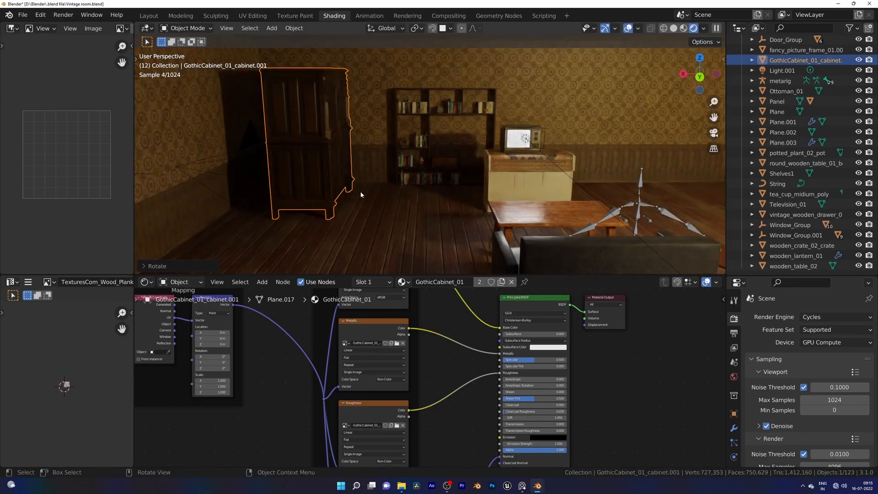
pyautogui.click(314, 189)
pyautogui.hotkey('ctrl', 's')
# Try moving the vintage wooden drawer together with the plant pot along Y.
pyautogui.moveTo(313, 189); pyautogui.dragTo(459, 184, button='middle')
pyautogui.scroll(4, 460, 184)
pyautogui.moveTo(357, 179); pyautogui.dragTo(385, 177, button='middle')
pyautogui.click(386, 173)
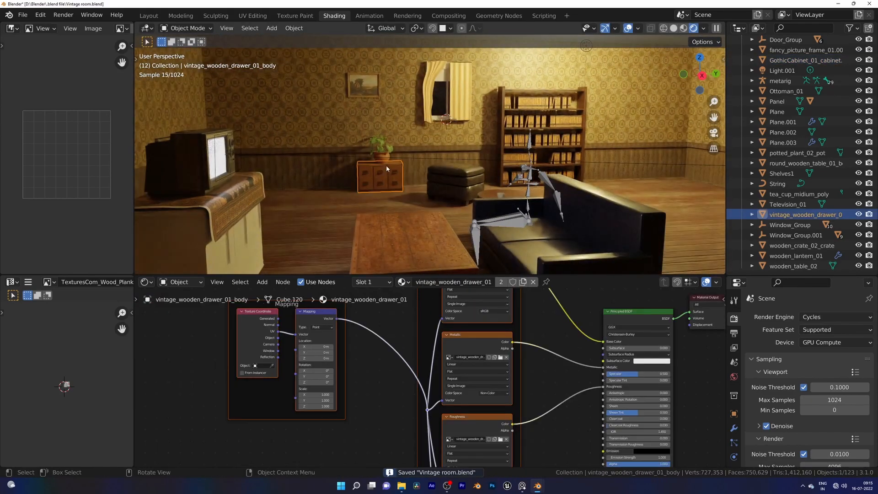
pyautogui.keyDown('shift'); pyautogui.click(386, 160); pyautogui.keyUp('shift')
pyautogui.press('g')
pyautogui.press('x')
pyautogui.click(324, 181)
pyautogui.hotkey('ctrl', 's')
pyautogui.hotkey('ctrl', 'z')
# Select the bookcase, return to the camera view, and switch to rendered shading.
pyautogui.click(531, 129)
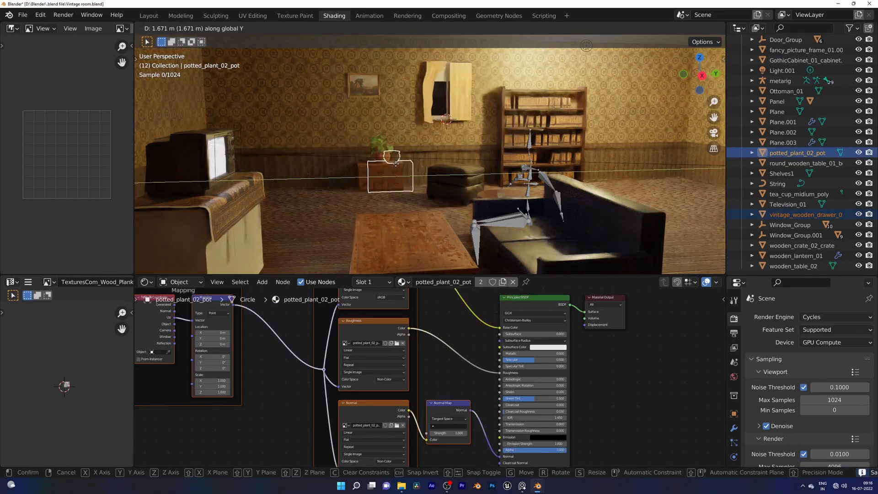
pyautogui.click(516, 131)
pyautogui.press('z')
pyautogui.click(579, 113)
pyautogui.press('KP_0')
pyautogui.press('z')
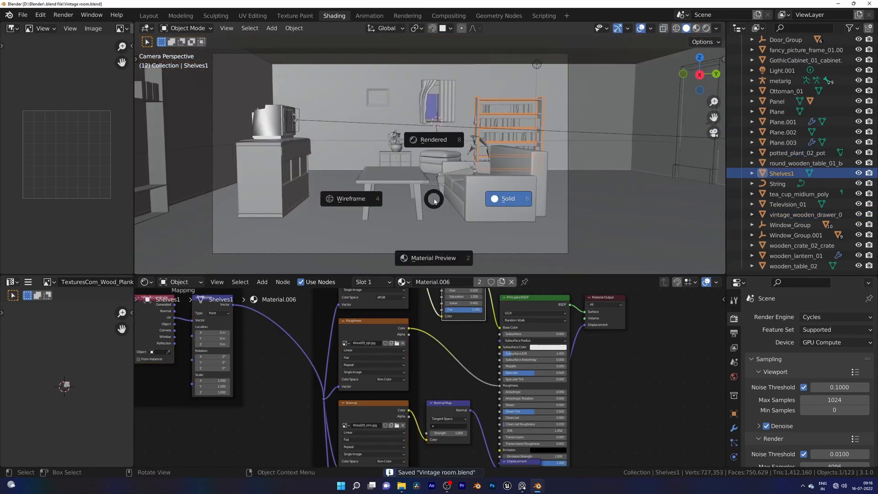
pyautogui.click(431, 161)
# Reposition the ceiling point light along Y and X and save the file.
pyautogui.click(537, 64)
pyautogui.press('g')
pyautogui.press('y')
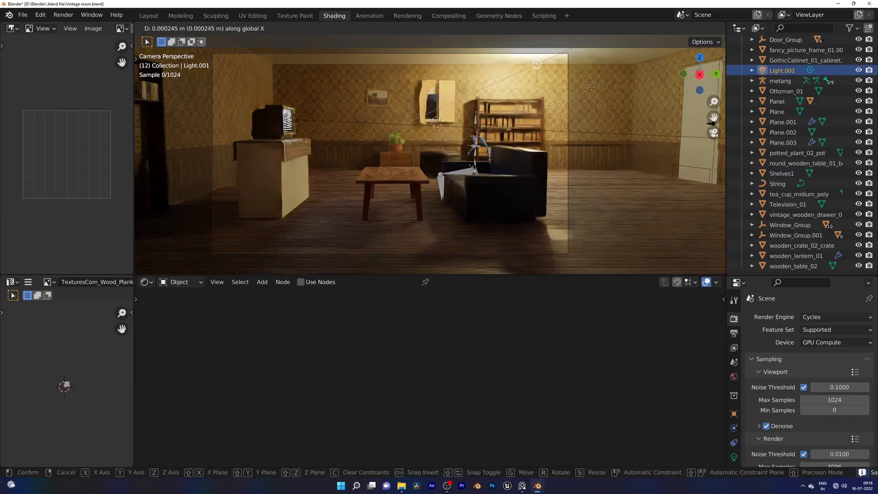
pyautogui.click(539, 141)
pyautogui.hotkey('ctrl', 's')
# Set the ceiling point light's color to light blue, with hue 0.592 and saturation 0.633.
pyautogui.keyDown('shift'); pyautogui.moveTo(476, 121); pyautogui.dragTo(513, 146, button='middle'); pyautogui.keyUp('shift')
pyautogui.scroll(4, 466, 136)
pyautogui.press('z')
pyautogui.click(465, 135)
pyautogui.scroll(-3, 467, 138)
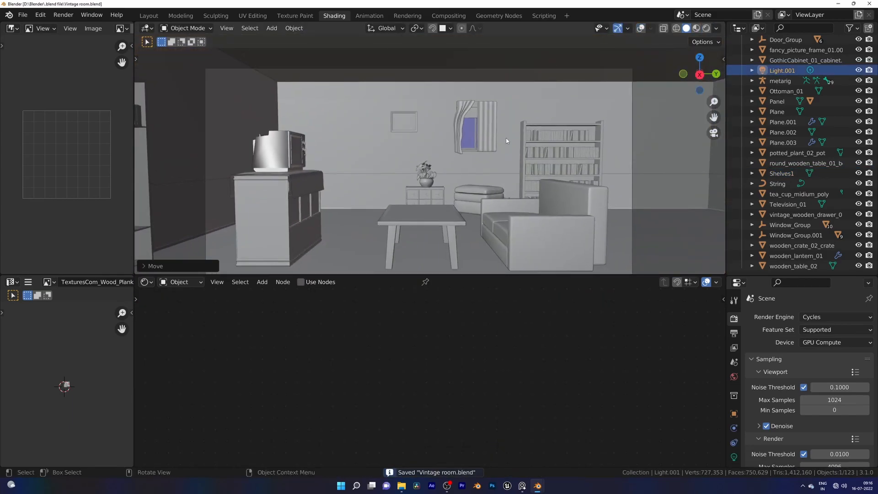
pyautogui.click(822, 376)
pyautogui.click(811, 266)
# Switch to material preview, add a point light, and move it into place in the room.
pyautogui.press('z')
pyautogui.click(555, 213)
pyautogui.hotkey('shift', 'a')
pyautogui.moveTo(384, 130)
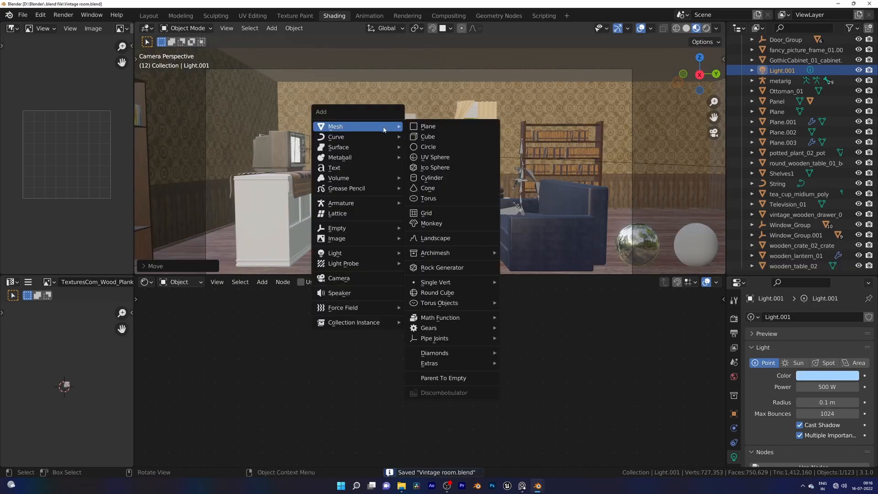
pyautogui.moveTo(384, 254)
pyautogui.click(428, 253)
pyautogui.press('g')
pyautogui.rightClick(468, 180)
pyautogui.moveTo(467, 181); pyautogui.dragTo(482, 194, button='middle')
pyautogui.press('g')
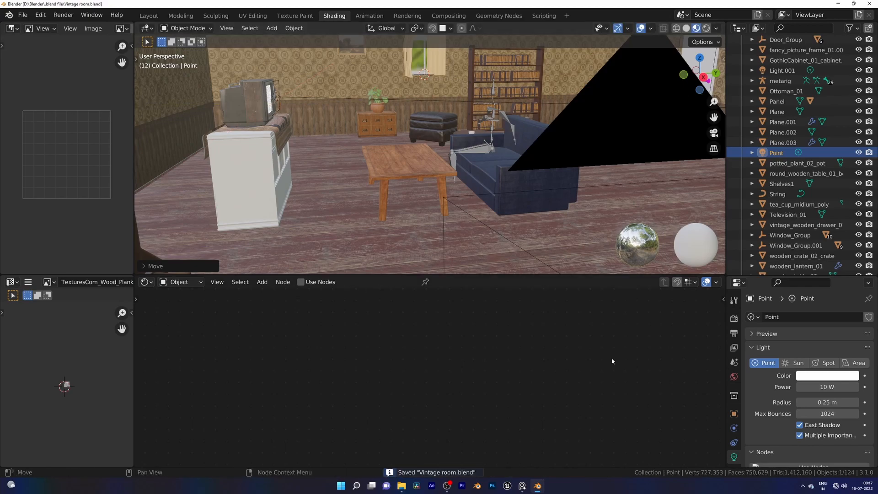
# Make the new point light orange with 100 W power, slide it along Y near the television, and save the file.
pyautogui.click(824, 375)
pyautogui.click(831, 387)
pyautogui.write('1')
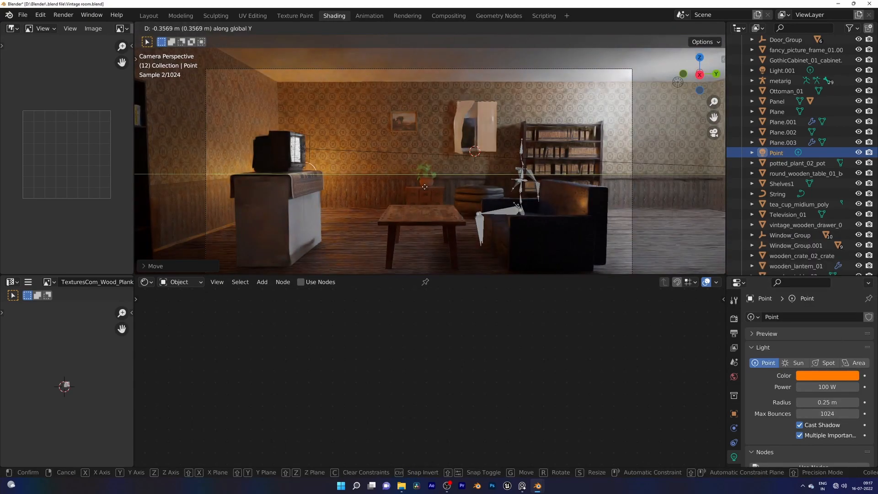
pyautogui.hotkey('ctrl', 's')
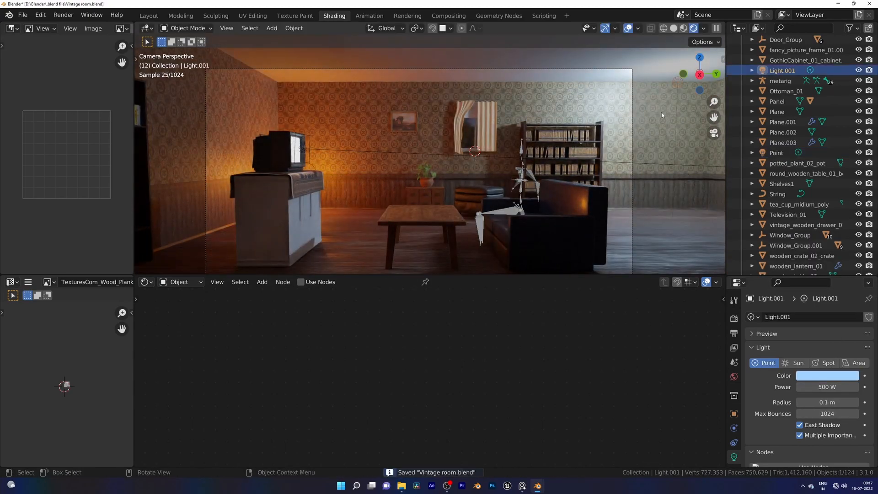
# Move the light-blue point light along Y and X beyond the bookcase side and save the file.
pyautogui.press('g')
pyautogui.press('y')
pyautogui.click(609, 131)
pyautogui.press('g')
pyautogui.press('x')
pyautogui.click(602, 158)
pyautogui.hotkey('ctrl', 's')
# Change the 500 W point light's color to a deeper blue, hide the viewport overlays, and save the file.
pyautogui.click(827, 376)
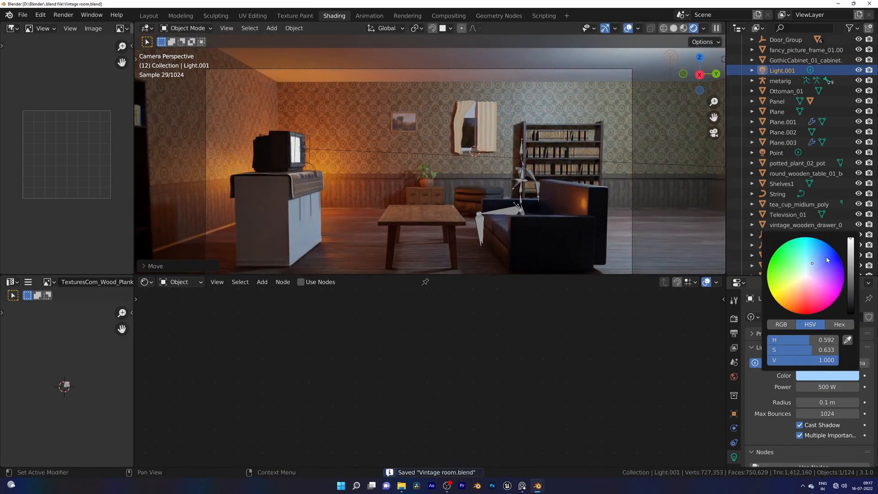
pyautogui.click(827, 259)
pyautogui.click(628, 28)
pyautogui.keyDown('shift'); pyautogui.moveTo(624, 151); pyautogui.dragTo(618, 130, button='middle'); pyautogui.keyUp('shift')
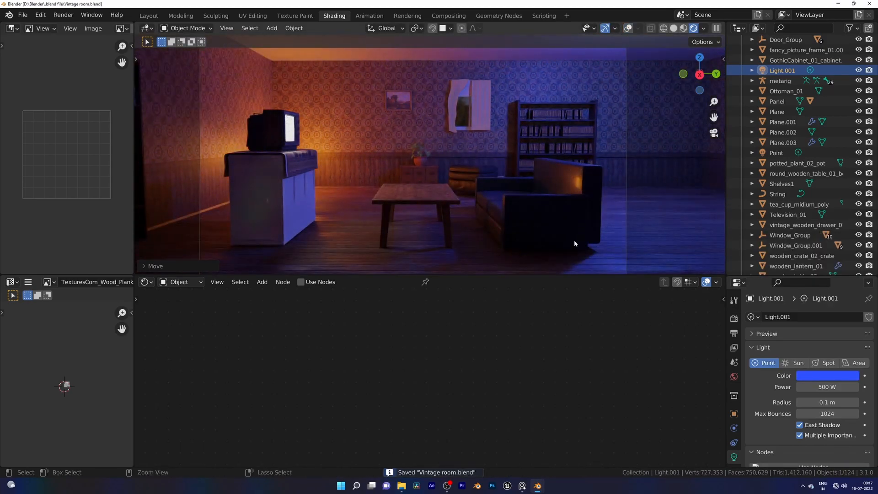
pyautogui.hotkey('ctrl', 's')
# Switch the viewport to solid shading, show the overlays again, and leave the camera view to face the television cabinet.
pyautogui.scroll(-1, 575, 244)
pyautogui.click(321, 200)
pyautogui.click(322, 199)
pyautogui.press('z')
pyautogui.click(397, 194)
pyautogui.hotkey('shift', 'alt', 'z')
pyautogui.moveTo(404, 185)
pyautogui.mouseDown(button='middle')
pyautogui.moveTo(391, 175)
pyautogui.moveTo(257, 190)
pyautogui.mouseUp(button='middle')
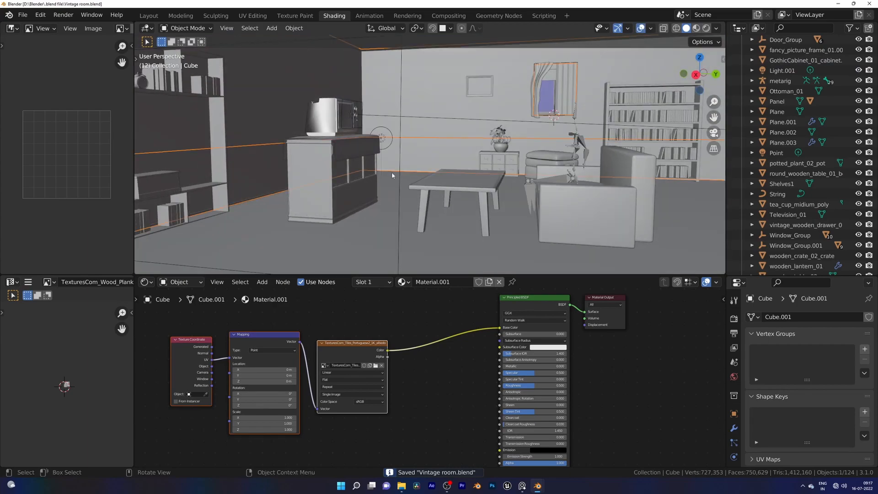
# Link the gothic cabinet's material to the television cabinet and check it in material preview.
pyautogui.click(353, 188)
pyautogui.keyDown('shift'); pyautogui.click(222, 190); pyautogui.keyUp('shift')
pyautogui.hotkey('ctrl', 'l')
pyautogui.click(295, 189)
pyautogui.click(460, 165)
pyautogui.press('z')
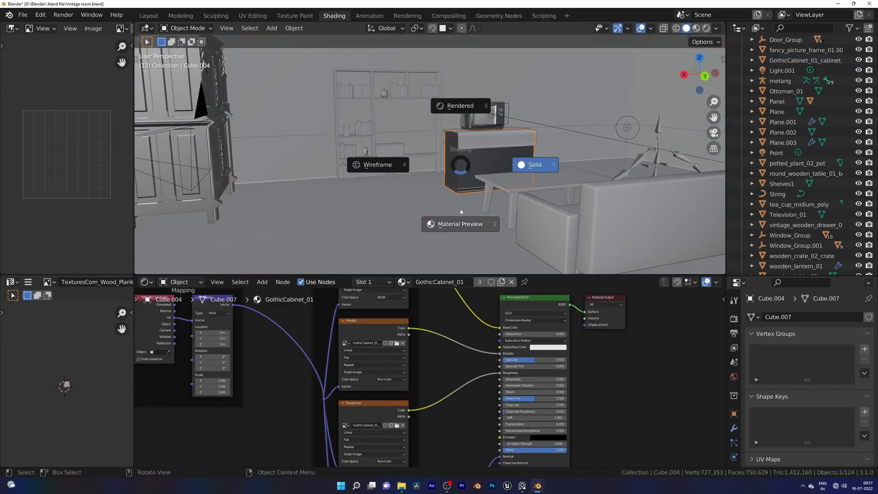
pyautogui.click(460, 208)
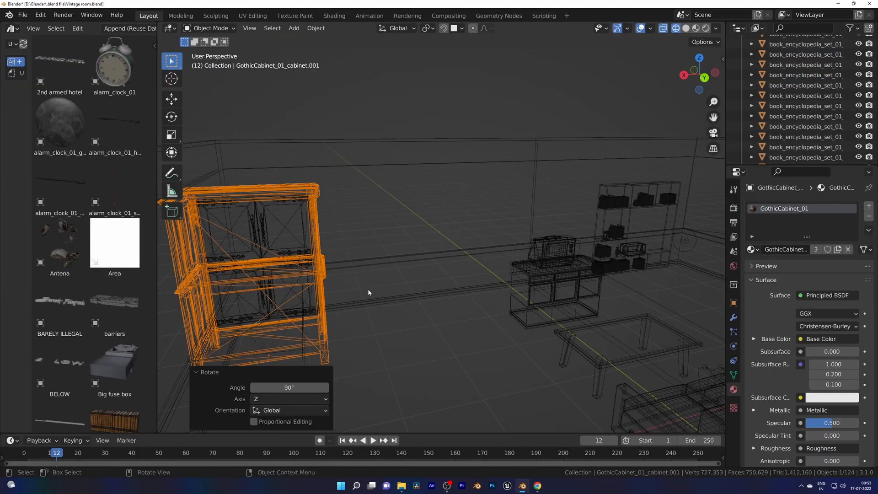
# Slide the gothic cabinet along the Y axis and change the viewport shading.
pyautogui.press('g')
pyautogui.press('y')
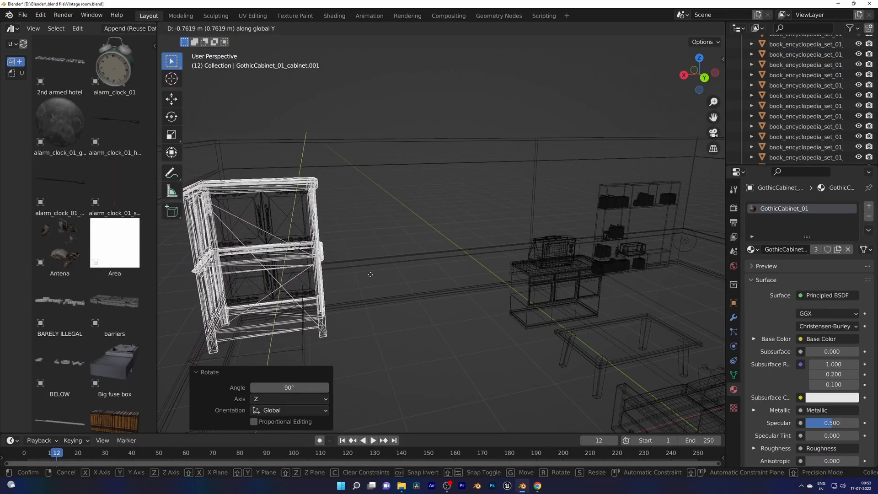
pyautogui.click(545, 256)
pyautogui.moveTo(545, 257)
pyautogui.mouseDown(button='middle')
pyautogui.moveTo(487, 278)
pyautogui.moveTo(463, 270)
pyautogui.moveTo(440, 233)
pyautogui.moveTo(527, 208)
pyautogui.moveTo(508, 213)
pyautogui.moveTo(599, 205)
pyautogui.mouseUp(button='middle')
pyautogui.press('z')
pyautogui.click(496, 278)
# Rotate the gothic cabinet by 180° and slide it along Y against the wall.
pyautogui.scroll(6, 492, 287)
pyautogui.scroll(4, 517, 216)
pyautogui.scroll(-5, 534, 211)
pyautogui.write('180gy')
pyautogui.click(551, 220)
pyautogui.moveTo(551, 220)
pyautogui.mouseDown(button='middle')
pyautogui.moveTo(488, 210)
pyautogui.moveTo(498, 208)
pyautogui.mouseUp(button='middle')
pyautogui.press('z')
pyautogui.click(517, 257)
# Insert a Hue/Saturation node between the television cabinet's wood texture and Base Color, with Value 0.4.
pyautogui.moveTo(518, 263)
pyautogui.mouseDown(button='middle')
pyautogui.moveTo(511, 237)
pyautogui.moveTo(506, 262)
pyautogui.moveTo(517, 253)
pyautogui.moveTo(489, 269)
pyautogui.moveTo(462, 263)
pyautogui.moveTo(503, 248)
pyautogui.mouseUp(button='middle')
pyautogui.click(517, 250)
pyautogui.click(451, 249)
pyautogui.scroll(1, 490, 245)
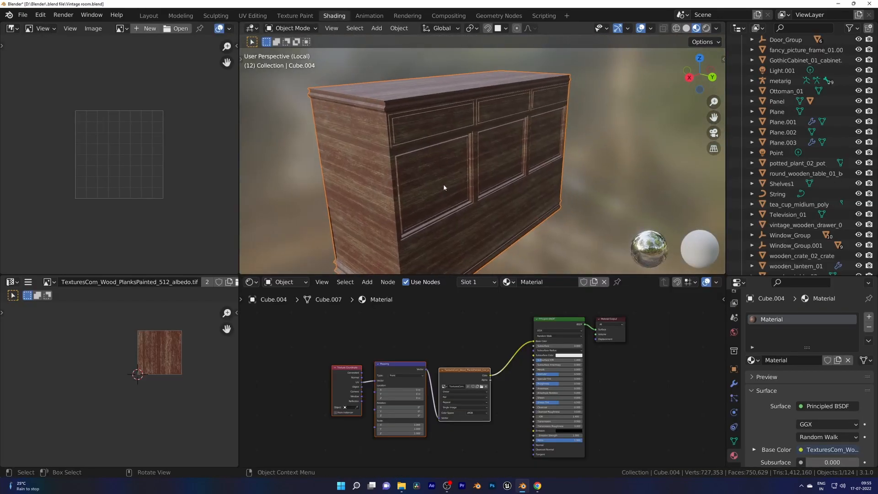
pyautogui.hotkey('shift', 'a')
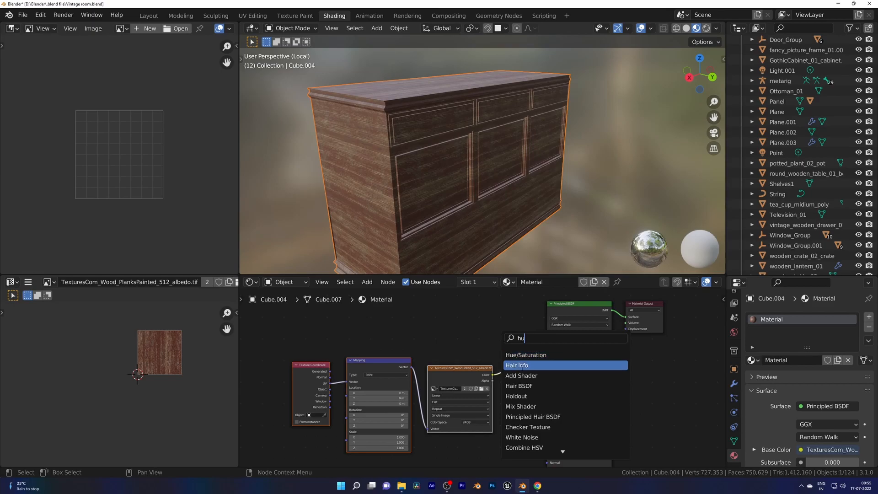
pyautogui.click(540, 364)
pyautogui.click(524, 361)
pyautogui.scroll(1, 524, 361)
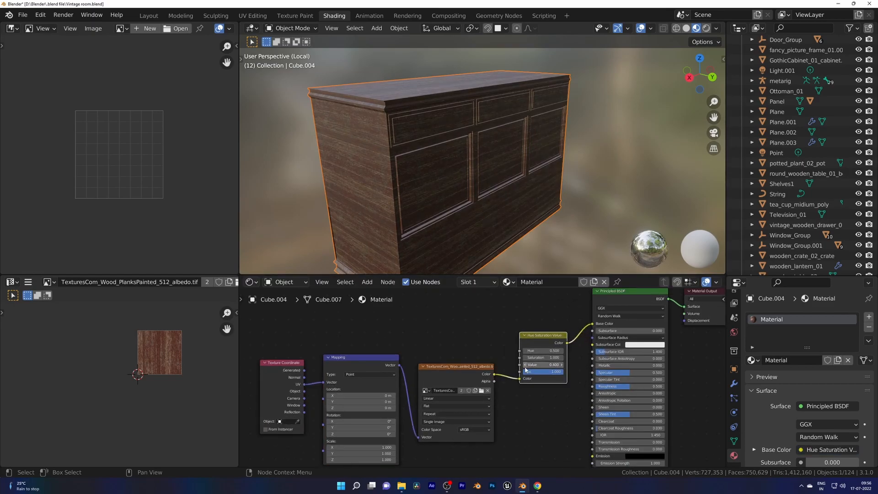
# Set the Hue/Saturation node's Value to 0.3, leave local view, and save the file.
pyautogui.press('KP_Divide')
pyautogui.hotkey('ctrl', 's')
pyautogui.moveTo(437, 206); pyautogui.dragTo(423, 182, button='middle')
pyautogui.scroll(-8, 423, 182)
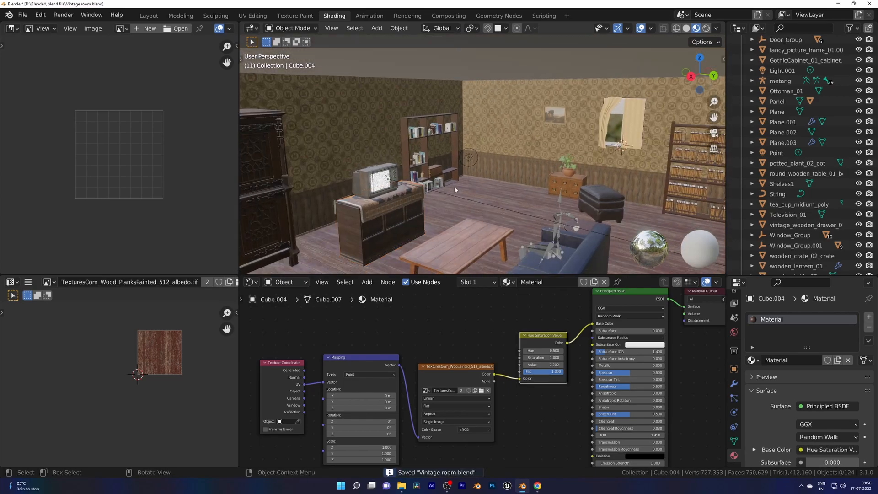
# Place the potted_plant_04 asset on the round wooden table beside the sofa, working in the Layout workspace.
pyautogui.hotkey('alt', 'a')
pyautogui.keyDown('alt'); pyautogui.scroll(1, 525, 213); pyautogui.keyUp('alt')
pyautogui.scroll(4, 525, 214)
pyautogui.click(517, 205)
pyautogui.moveTo(517, 204); pyautogui.dragTo(357, 192, button='middle')
pyautogui.click(149, 15)
pyautogui.moveTo(236, 133)
pyautogui.mouseDown(button='middle')
pyautogui.moveTo(580, 179)
pyautogui.moveTo(518, 230)
pyautogui.moveTo(553, 219)
pyautogui.moveTo(531, 239)
pyautogui.mouseUp(button='middle')
pyautogui.scroll(3, 553, 219)
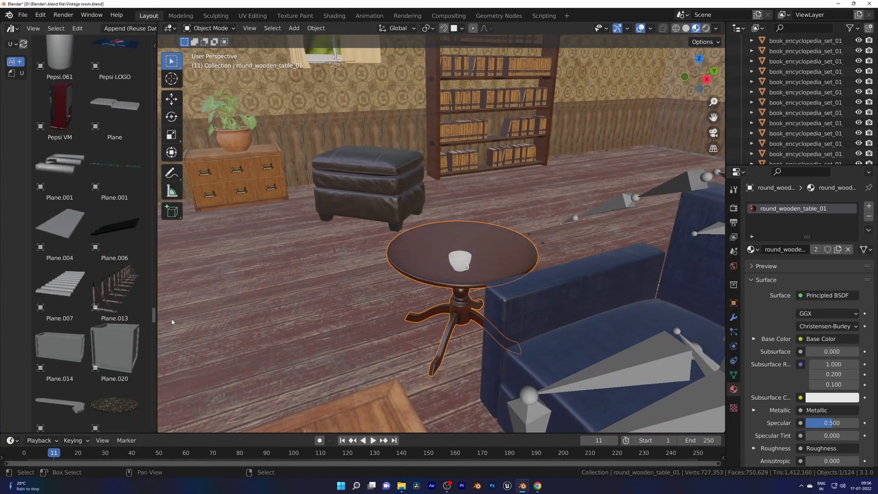
pyautogui.moveTo(172, 319); pyautogui.dragTo(172, 331)
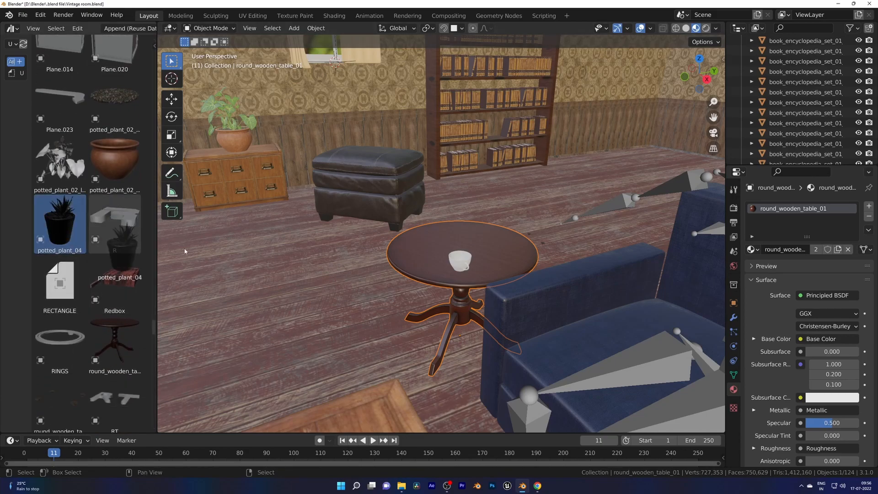
pyautogui.moveTo(447, 240); pyautogui.dragTo(448, 240)
pyautogui.scroll(-2, 461, 239)
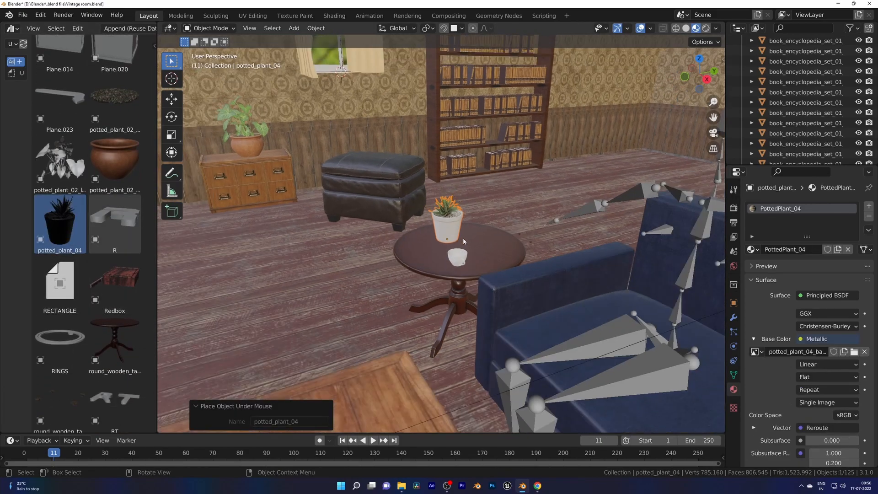
# Delete the curtains hanging at the window.
pyautogui.scroll(-5, 461, 241)
pyautogui.moveTo(461, 242); pyautogui.dragTo(430, 241, button='middle')
pyautogui.click(441, 93)
pyautogui.press('x')
pyautogui.click(441, 102)
pyautogui.keyDown('shift'); pyautogui.moveTo(441, 101); pyautogui.dragTo(426, 180, button='middle'); pyautogui.keyUp('shift')
# Extrude the ceiling plane's face in small steps to form a stepped molding along the walls.
pyautogui.click(459, 122)
pyautogui.scroll(2, 396, 161)
pyautogui.scroll(1, 457, 180)
pyautogui.scroll(1, 462, 192)
pyautogui.scroll(-1, 558, 363)
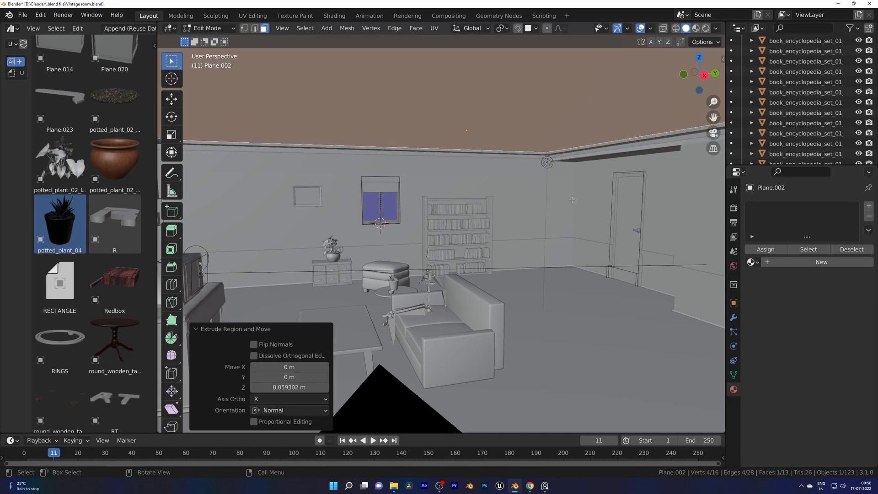
pyautogui.click(566, 195)
pyautogui.press('Tab')
pyautogui.moveTo(565, 195)
pyautogui.mouseDown(button='middle')
pyautogui.moveTo(551, 205)
pyautogui.moveTo(568, 209)
pyautogui.mouseUp(button='middle')
pyautogui.press('Tab')
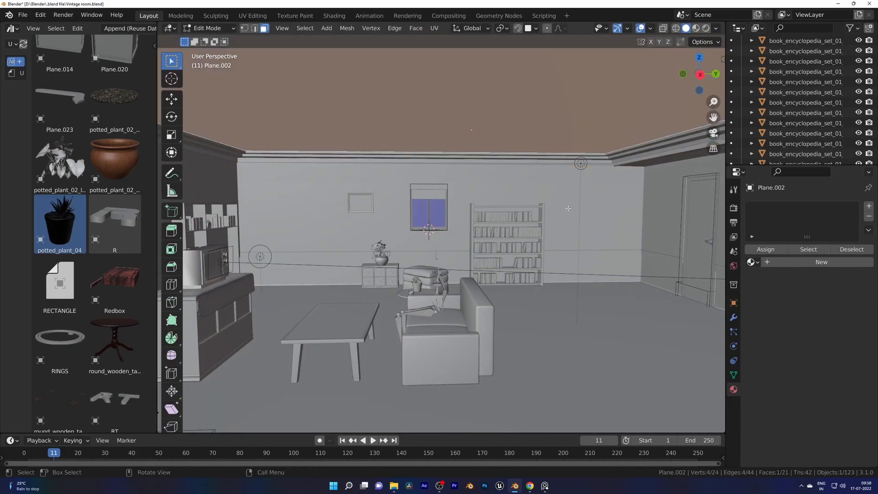
# Cut three edge loops across the ceiling and bevel them into strips with a width of 0.327 m.
pyautogui.click(427, 153)
pyautogui.hotkey('ctrl', 'b')
pyautogui.click(544, 172)
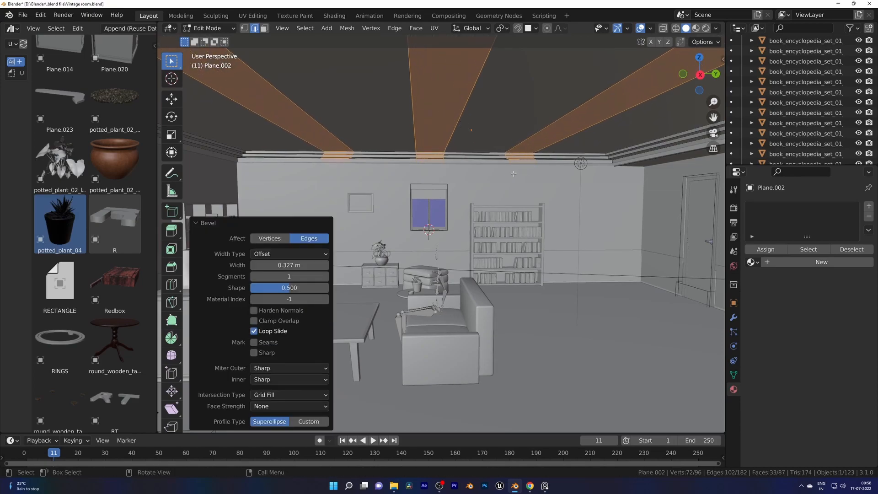
# Select the three ceiling strip faces and extrude them in steps to form stepped beams.
pyautogui.press('3')
pyautogui.click(452, 117)
pyautogui.keyDown('shift'); pyautogui.click(316, 133); pyautogui.keyUp('shift')
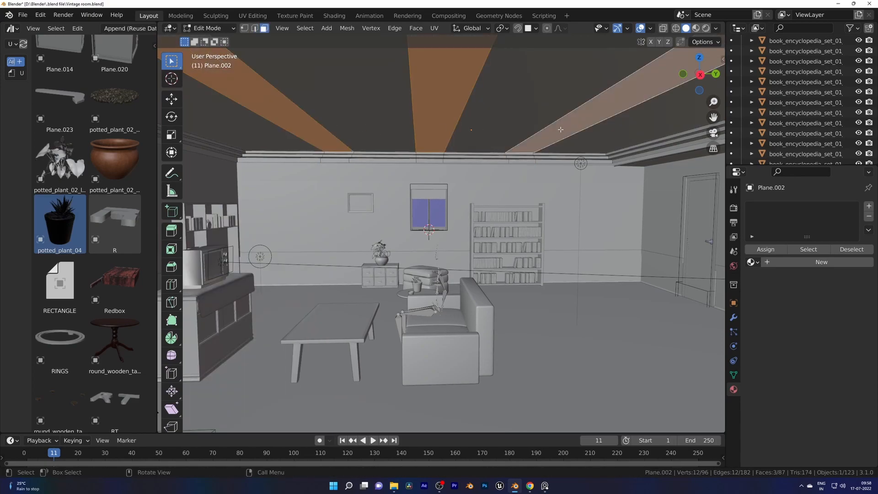
pyautogui.click(560, 127)
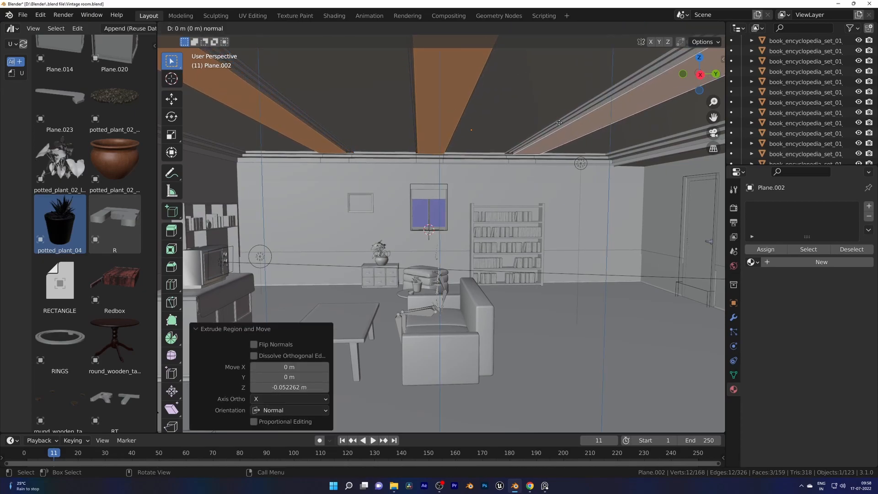
pyautogui.press('Tab')
# Examine the ceiling beams in rendered shading, then return to material preview.
pyautogui.moveTo(549, 118); pyautogui.dragTo(469, 206, button='middle')
pyautogui.press('z')
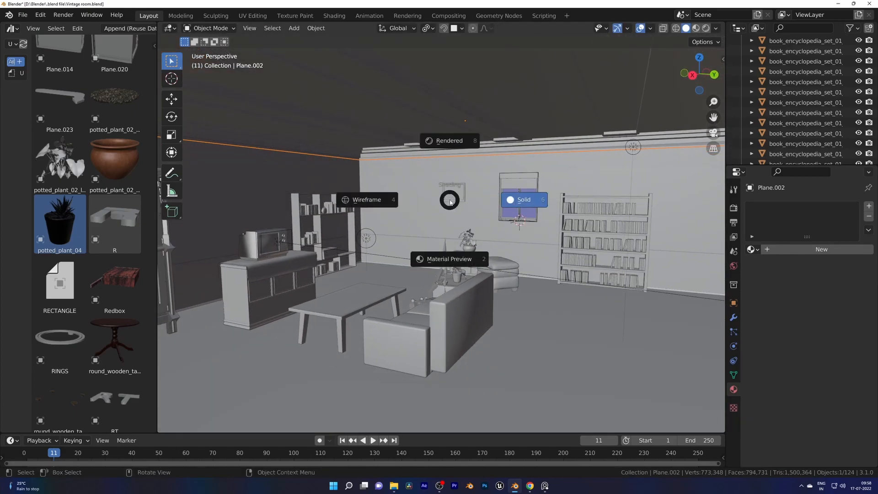
pyautogui.click(455, 236)
pyautogui.click(441, 218)
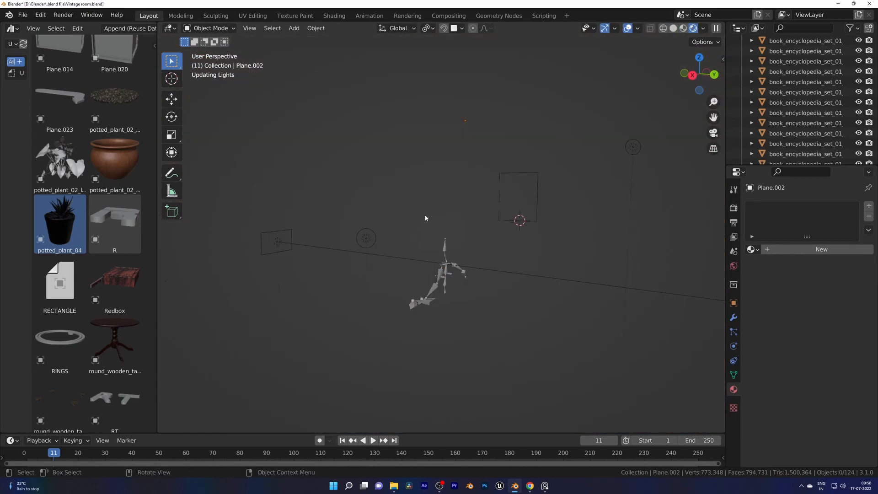
pyautogui.scroll(5, 477, 233)
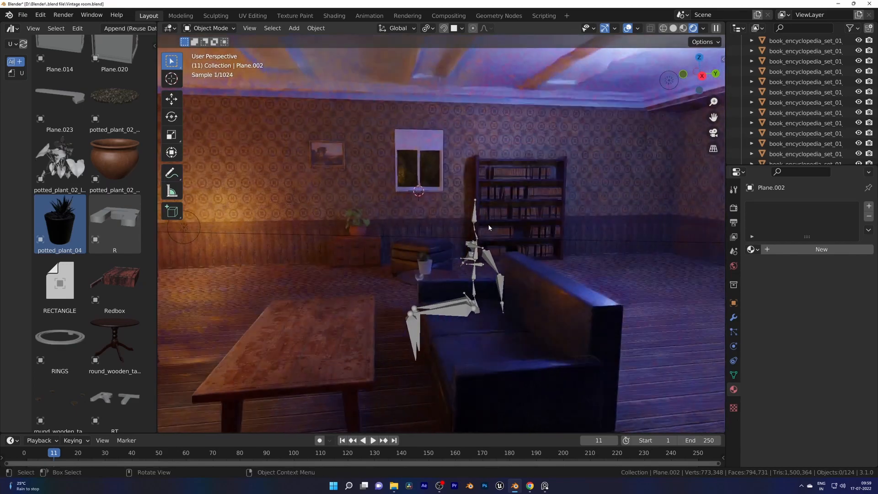
pyautogui.press('z')
pyautogui.click(488, 254)
pyautogui.scroll(-3, 485, 249)
pyautogui.moveTo(485, 250); pyautogui.dragTo(451, 243, button='middle')
# Give the ceiling a new material with a cream Base Color in the Shading workspace.
pyautogui.click(403, 46)
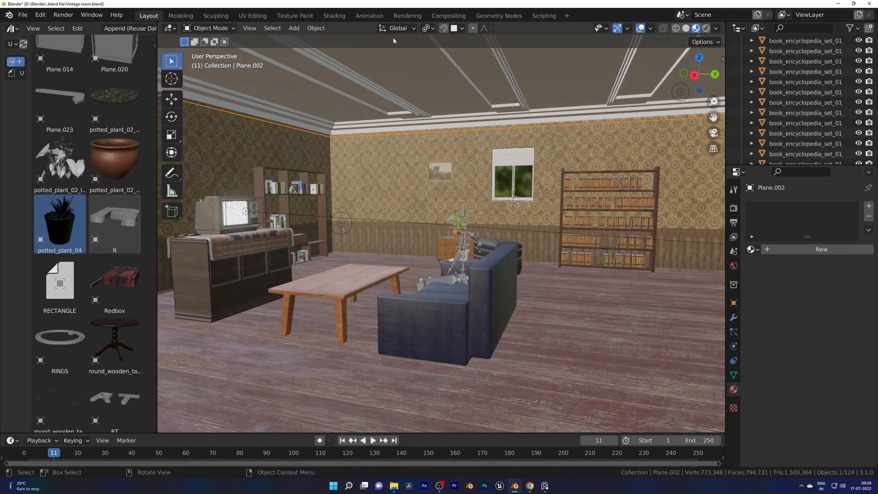
pyautogui.click(335, 15)
pyautogui.press('KP_Decimal')
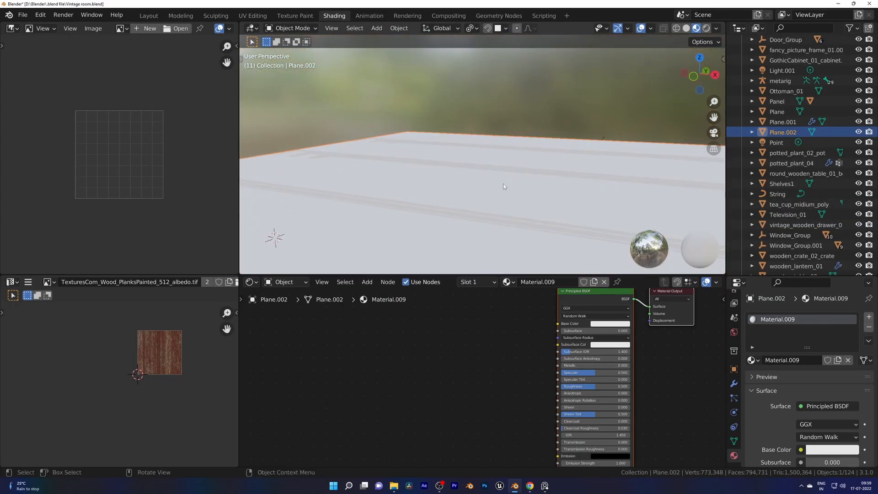
pyautogui.click(613, 265)
pyautogui.scroll(-6, 494, 180)
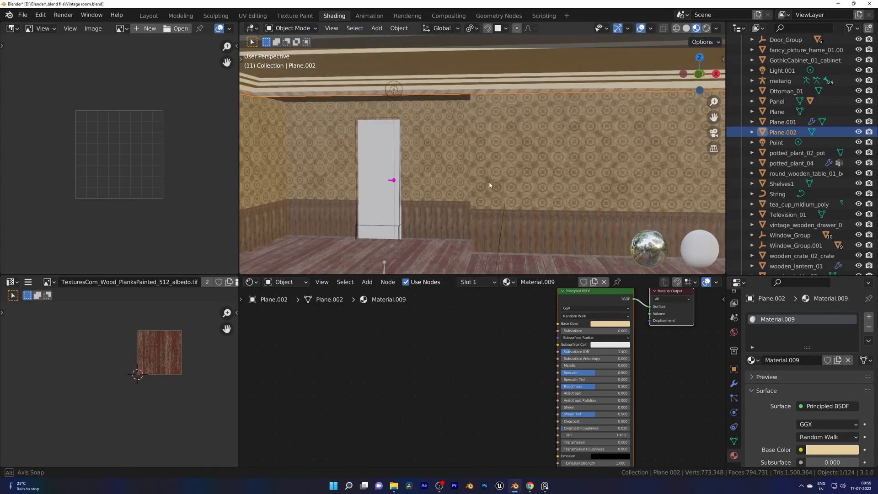
# Change the render engine from Cycles to Eevee in the render settings.
pyautogui.press('Tab')
pyautogui.press('Tab')
pyautogui.press('z')
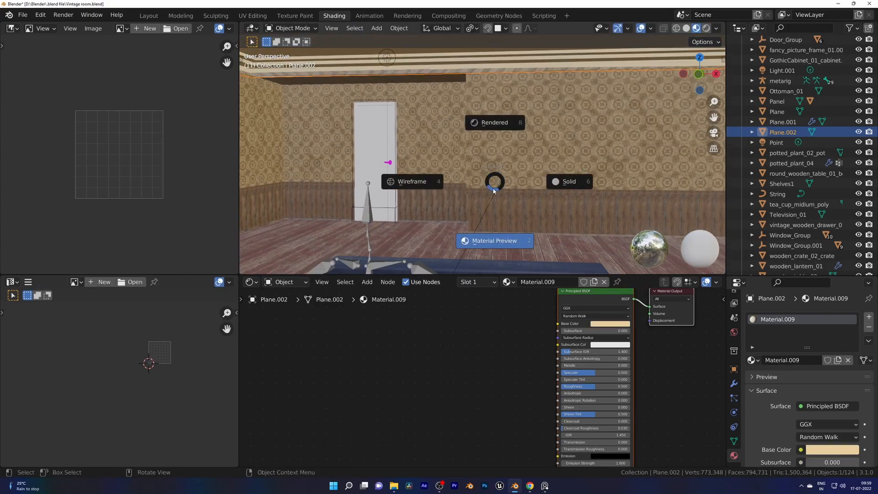
pyautogui.click(717, 28)
pyautogui.click(735, 319)
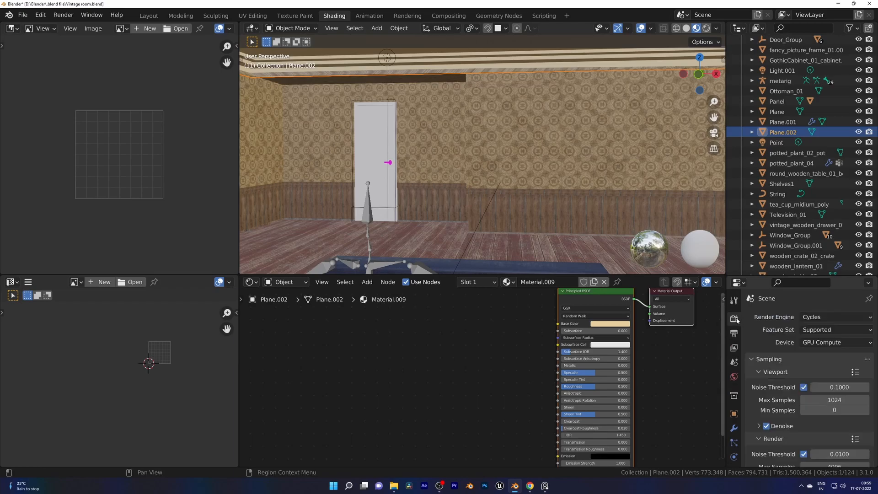
pyautogui.click(810, 329)
# Change the viewport shading, clear the selection, and save the file.
pyautogui.moveTo(636, 201)
pyautogui.mouseDown(button='middle')
pyautogui.moveTo(472, 202)
pyautogui.moveTo(521, 158)
pyautogui.moveTo(439, 196)
pyautogui.moveTo(458, 256)
pyautogui.mouseUp(button='middle')
pyautogui.press('z')
pyautogui.hotkey('ctrl', 's')
pyautogui.hotkey('alt', 'a')
pyautogui.hotkey('ctrl', 's')
pyautogui.click(400, 216)
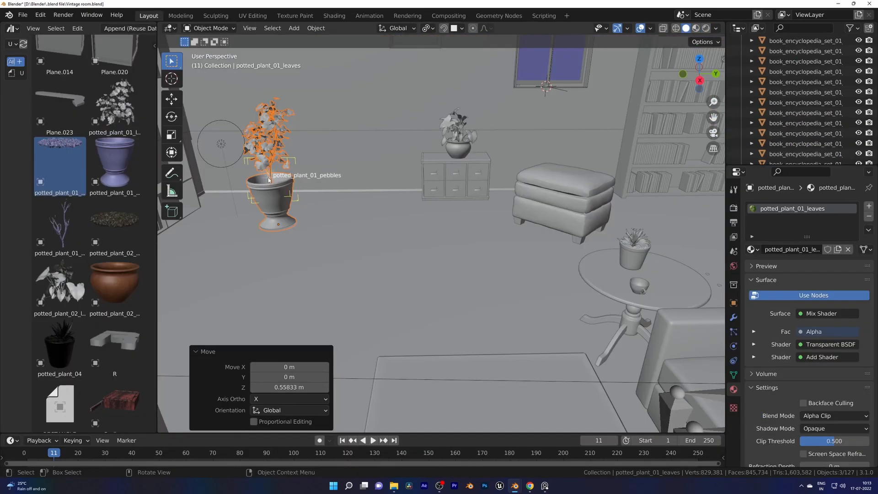
# Place the potted_plant_01_pebbles asset on the large plant's pot and set its origin to geometry.
pyautogui.moveTo(268, 178); pyautogui.dragTo(270, 179)
pyautogui.press('r')
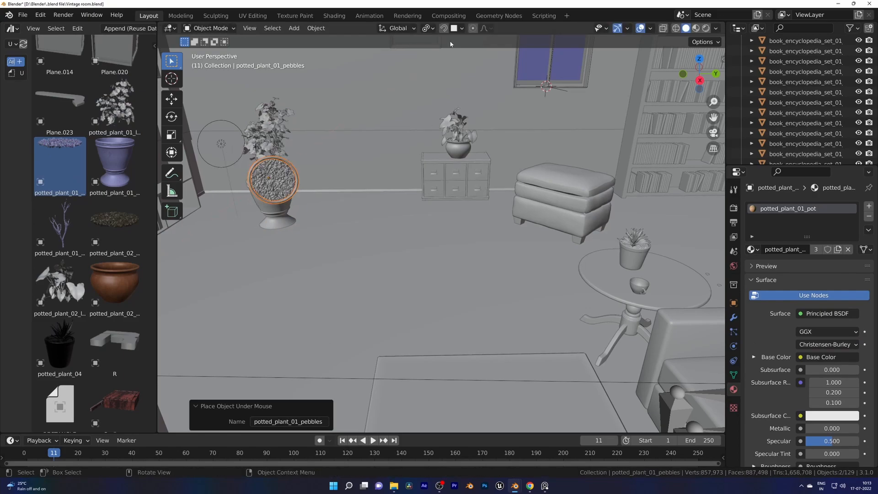
pyautogui.click(280, 195)
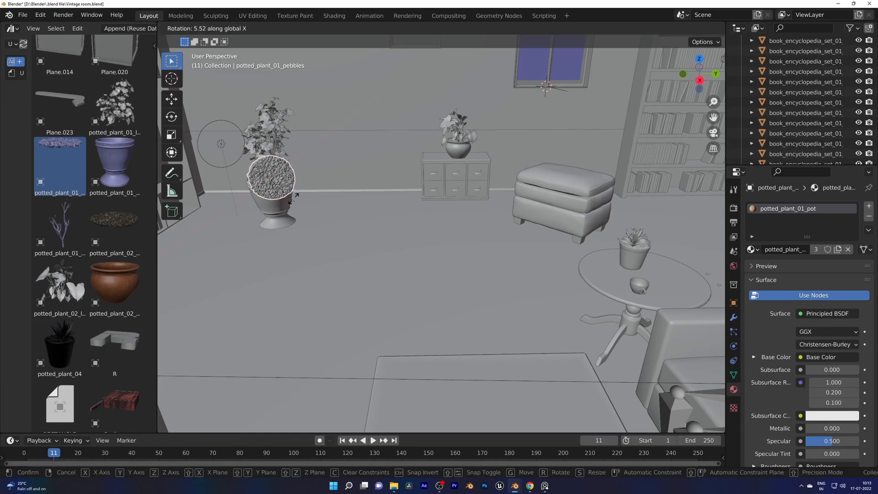
pyautogui.click(316, 28)
pyautogui.moveTo(339, 48)
pyautogui.click(443, 64)
# Rotate the pebbles about the X axis until they lie flat and move them into the pot's opening.
pyautogui.press('g')
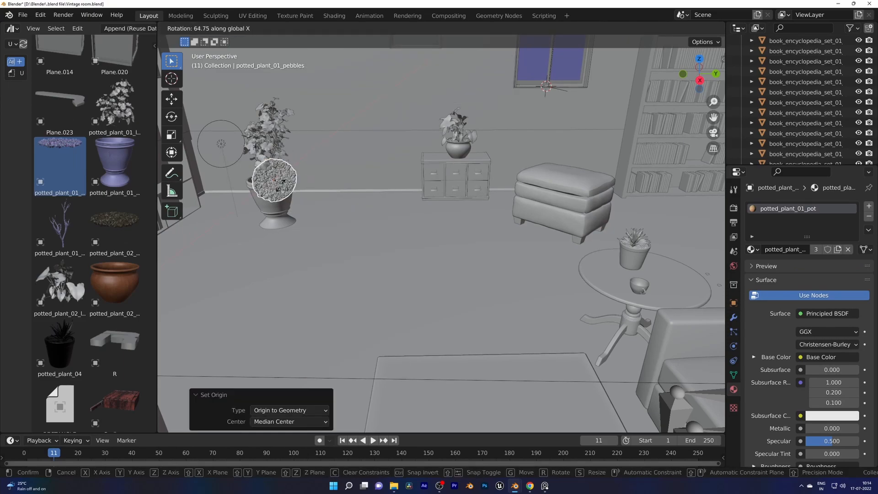
pyautogui.click(280, 204)
pyautogui.press('g')
pyautogui.press('z')
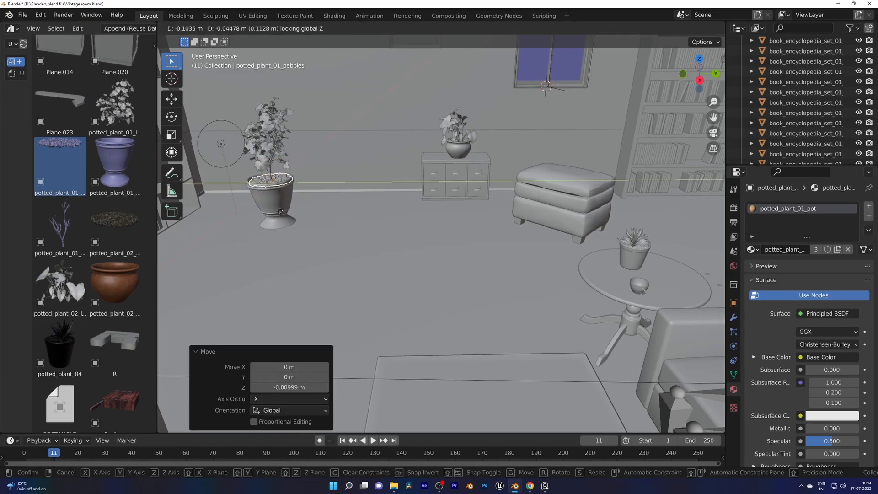
pyautogui.click(280, 211)
# Move the large potted plant across the floor toward the back wall without changing its height.
pyautogui.click(281, 204)
pyautogui.press('g')
pyautogui.press('z')
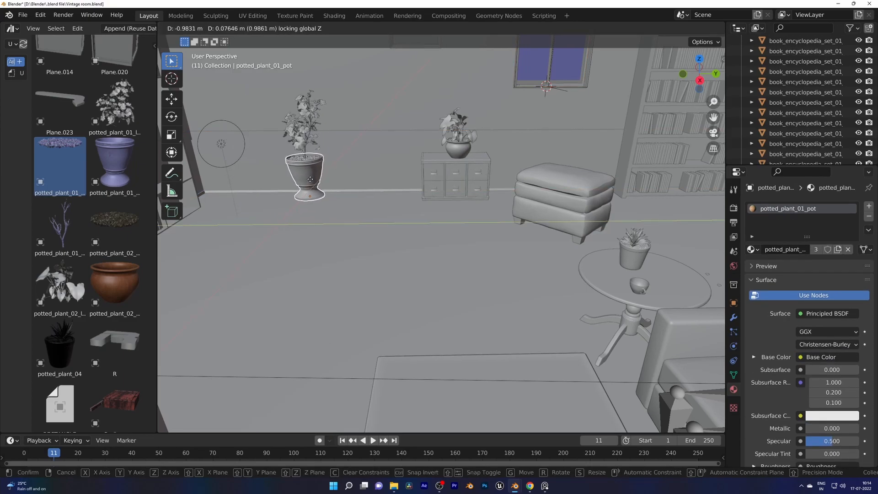
pyautogui.click(310, 179)
# Duplicate the round wooden table and move the copy horizontally between the shelves and the large potted plant.
pyautogui.scroll(-2, 320, 183)
pyautogui.keyDown('shift'); pyautogui.moveTo(553, 259); pyautogui.dragTo(566, 256, button='middle'); pyautogui.keyUp('shift')
pyautogui.click(564, 256)
pyautogui.press('g')
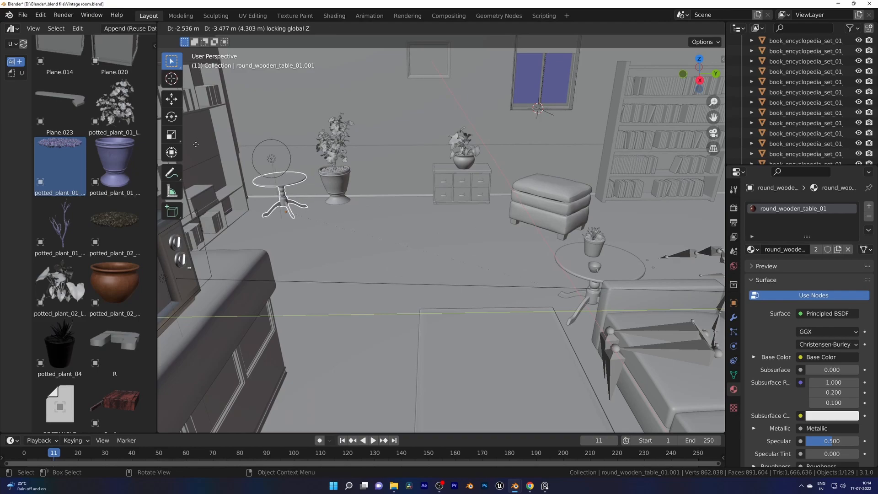
pyautogui.click(196, 144)
# Move the orange point light horizontally near the duplicated round table.
pyautogui.click(271, 159)
pyautogui.keyDown('shift'); pyautogui.moveTo(275, 161); pyautogui.dragTo(376, 168, button='middle'); pyautogui.keyUp('shift')
pyautogui.press('g')
pyautogui.hotkey('shift', 'z')
pyautogui.click(320, 178)
# Place the lantern_chandelier_01 asset on the duplicated round table and rotate it 180° about X.
pyautogui.scroll(3, 125, 287)
pyautogui.scroll(15, 125, 287)
pyautogui.scroll(10, 118, 244)
pyautogui.moveTo(349, 152); pyautogui.dragTo(350, 147)
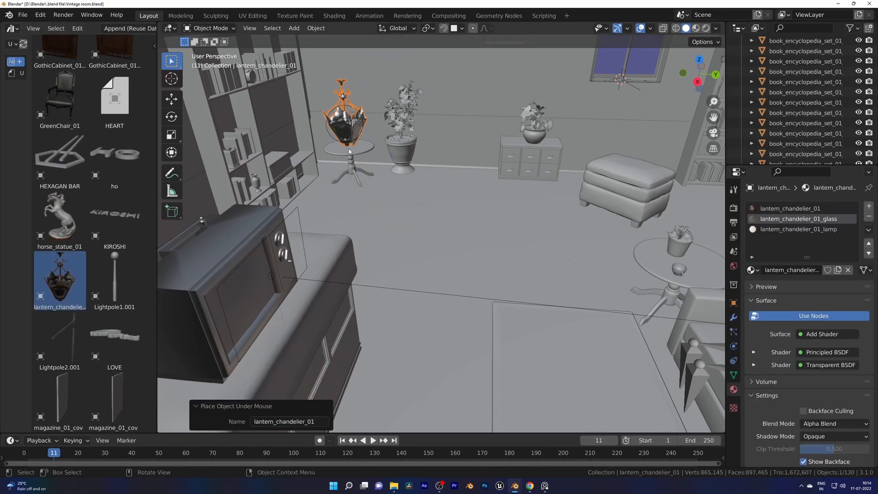
pyautogui.write('rx180')
pyautogui.press('Return')
# Move the upturned chandelier along Z to stand on the tabletop, switch to material preview, and save the file.
pyautogui.press('g')
pyautogui.press('z')
pyautogui.click(369, 171)
pyautogui.press('z')
pyautogui.click(361, 229)
pyautogui.hotkey('ctrl', 's')
# Raise the point light along Z and shift it along X to sit at the table lamp.
pyautogui.click(347, 143)
pyautogui.press('g')
pyautogui.press('z')
pyautogui.click(346, 119)
pyautogui.press('g')
pyautogui.press('x')
pyautogui.click(346, 121)
# Change the table lamp's lantern_chandelier_01_lamp material to an orange-yellow Emission with strength 10 and preview it in rendered shading.
pyautogui.click(351, 122)
pyautogui.click(799, 229)
pyautogui.click(828, 334)
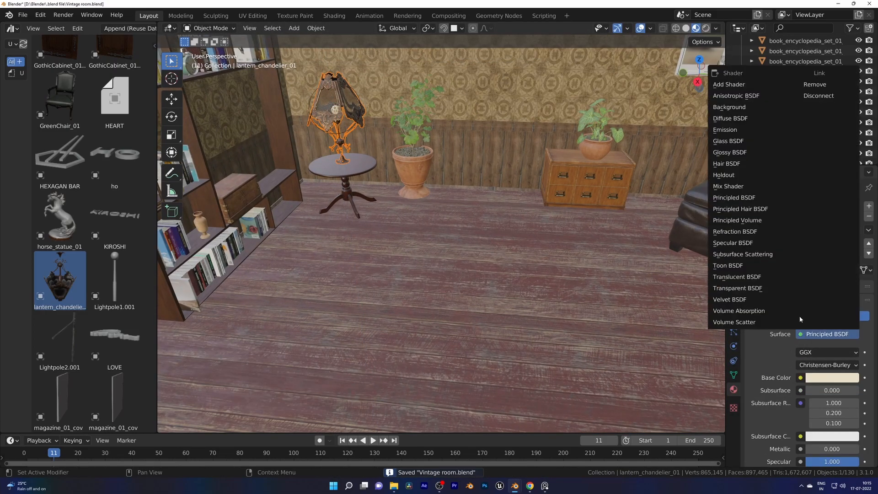
pyautogui.click(781, 124)
pyautogui.click(830, 352)
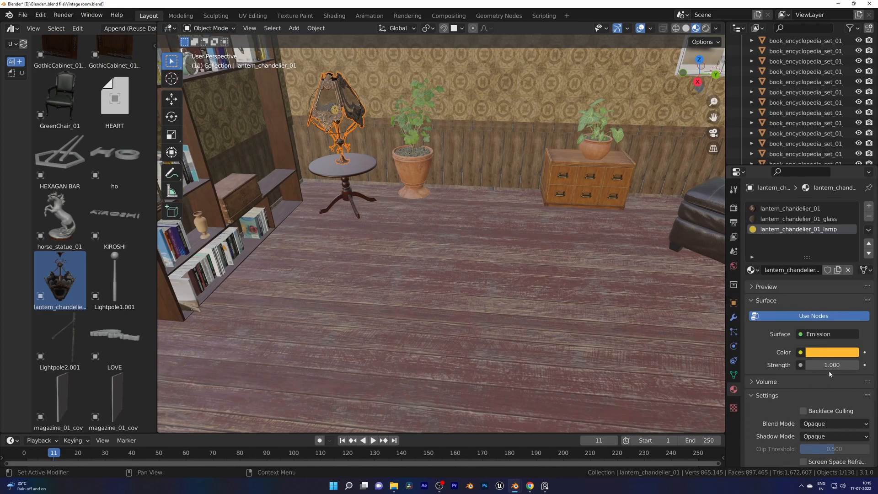
pyautogui.click(706, 28)
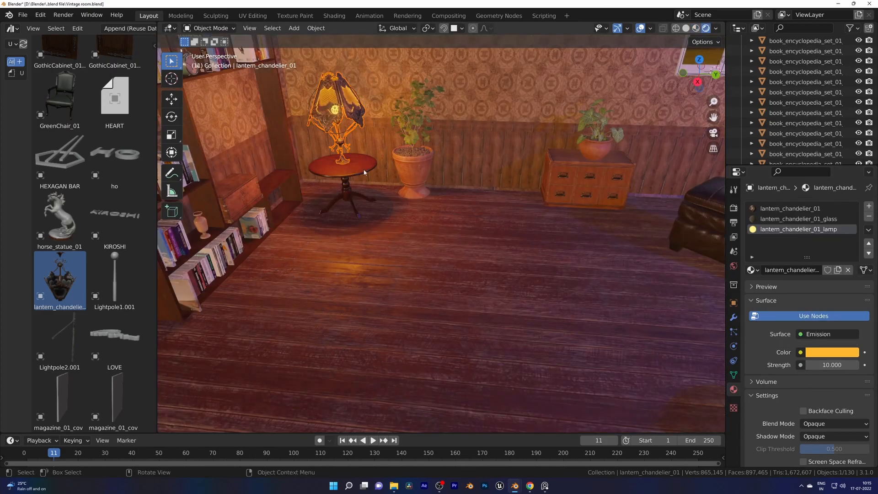
# Save the file and hide the viewport overlays to view the whole room in rendered shading.
pyautogui.hotkey('ctrl', 's')
pyautogui.scroll(-4, 422, 255)
pyautogui.click(640, 29)
pyautogui.scroll(-3, 506, 204)
pyautogui.moveTo(506, 204); pyautogui.dragTo(484, 178, button='middle')
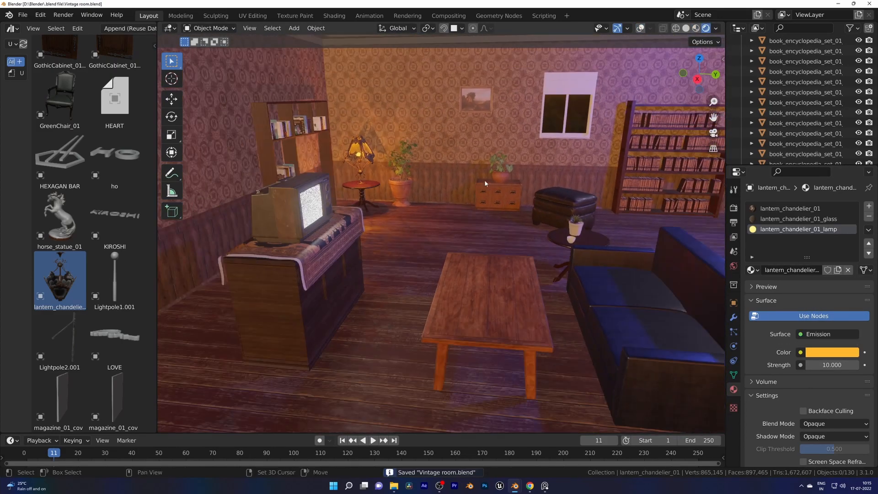
pyautogui.scroll(-3, 478, 184)
pyautogui.scroll(-2, 478, 184)
# Set the render engine from Cycles back to Eevee and save the file.
pyautogui.click(734, 207)
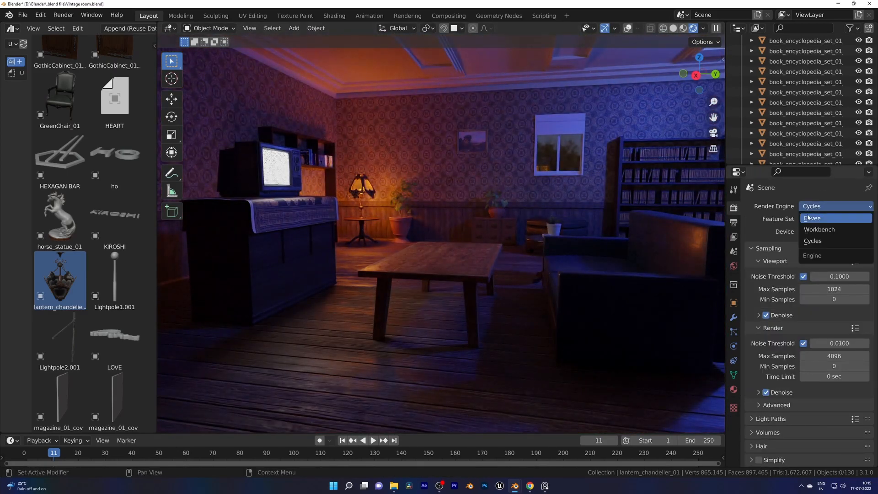
pyautogui.click(808, 218)
pyautogui.hotkey('ctrl', 's')
# Place the throw_pillows_01_pillow02 asset on the sofa and tilt it about X towards the backrest.
pyautogui.moveTo(437, 254); pyautogui.dragTo(463, 251, button='middle')
pyautogui.keyDown('shift'); pyautogui.moveTo(463, 251); pyautogui.dragTo(362, 251, button='middle'); pyautogui.keyUp('shift')
pyautogui.click(434, 258)
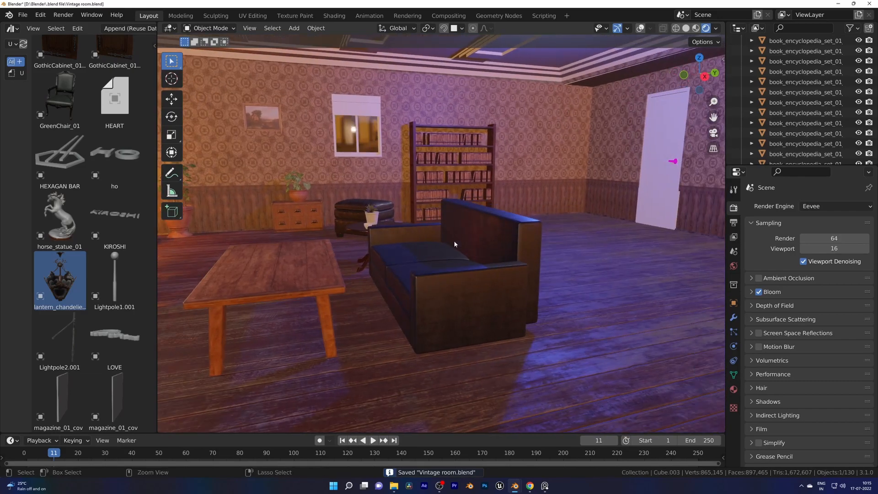
pyautogui.click(444, 288)
pyautogui.moveTo(154, 92); pyautogui.dragTo(162, 388)
pyautogui.moveTo(104, 337); pyautogui.dragTo(418, 286)
pyautogui.press('r')
pyautogui.press('x')
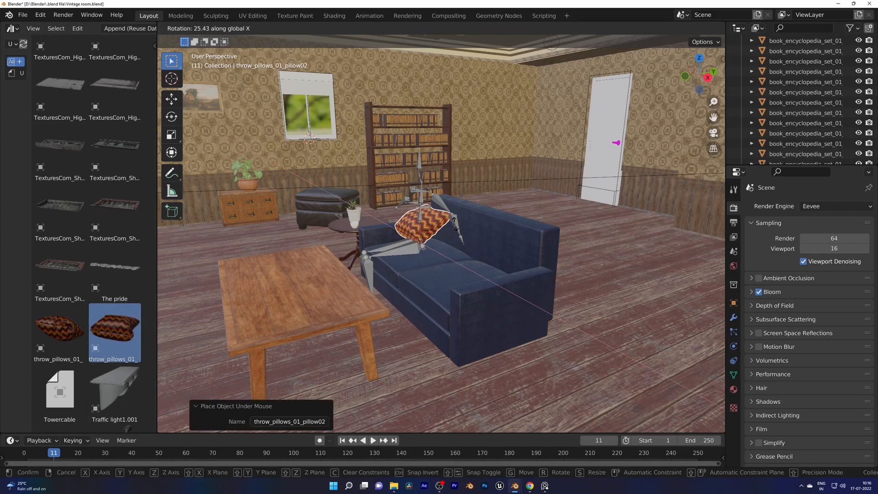
pyautogui.click(427, 224)
# Place the throw_pillows_01_pillow01 asset on the sofa's other seat and rotate it 104° about X.
pyautogui.scroll(4, 427, 224)
pyautogui.moveTo(59, 327); pyautogui.dragTo(596, 323)
pyautogui.press('r')
pyautogui.press('x')
pyautogui.click(705, 249)
# Move the second pillow onto the seat beside the armrest and turn it about Z to lean against the backrest.
pyautogui.press('g')
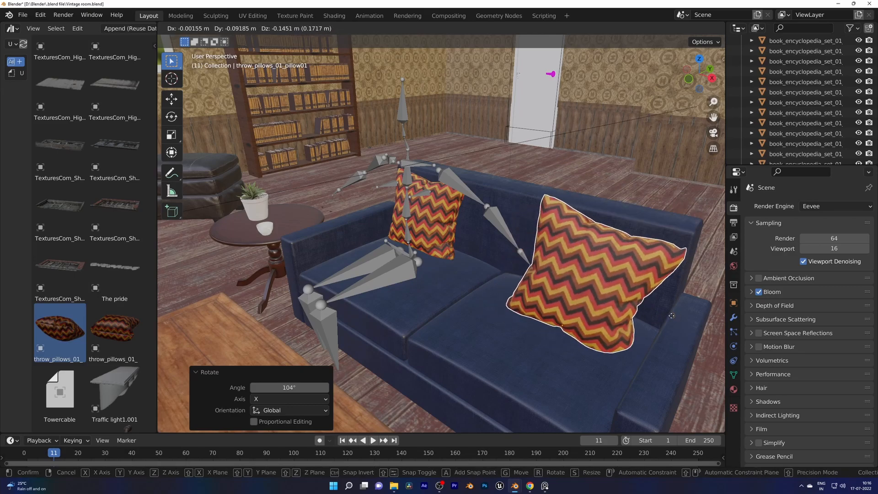
pyautogui.click(671, 315)
pyautogui.press('g')
pyautogui.hotkey('shift', 'z')
pyautogui.click(718, 312)
pyautogui.press('g')
pyautogui.press('z')
pyautogui.click(716, 311)
pyautogui.press('r')
pyautogui.press('z')
pyautogui.click(709, 298)
pyautogui.press('g')
pyautogui.hotkey('shift', 'z')
# Rotate the first pillow about Z and shift it horizontally into the sofa's far corner.
pyautogui.click(446, 238)
pyautogui.press('r')
pyautogui.press('z')
pyautogui.click(497, 238)
pyautogui.press('g')
pyautogui.hotkey('shift', 'z')
pyautogui.click(489, 245)
# Isolate the sofa and both pillows in the Shading workspace with material preview, and save the file.
pyautogui.moveTo(476, 304); pyautogui.dragTo(454, 289, button='middle')
pyautogui.keyDown('shift'); pyautogui.click(623, 285); pyautogui.keyUp('shift')
pyautogui.keyDown('shift'); pyautogui.click(526, 256); pyautogui.keyUp('shift')
pyautogui.click(335, 16)
pyautogui.press('KP_Divide')
pyautogui.moveTo(412, 137); pyautogui.dragTo(475, 146, button='middle')
pyautogui.press('z')
pyautogui.click(475, 187)
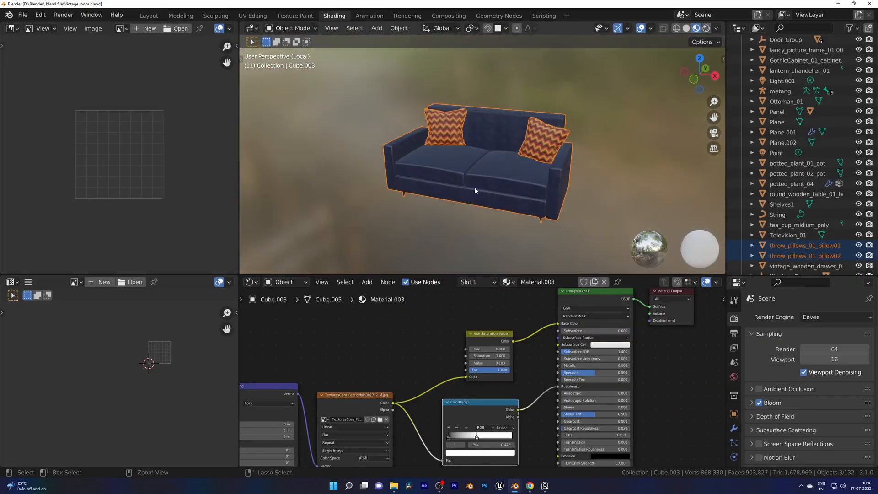
pyautogui.hotkey('ctrl', 's')
# Insert a Hue Saturation Value node between the color texture and Base Color of the throw_pillows_01 material.
pyautogui.scroll(2, 475, 187)
pyautogui.click(570, 135)
pyautogui.hotkey('shift', 'a')
pyautogui.write('shue')
pyautogui.press('Return')
pyautogui.click(481, 336)
pyautogui.scroll(2, 492, 350)
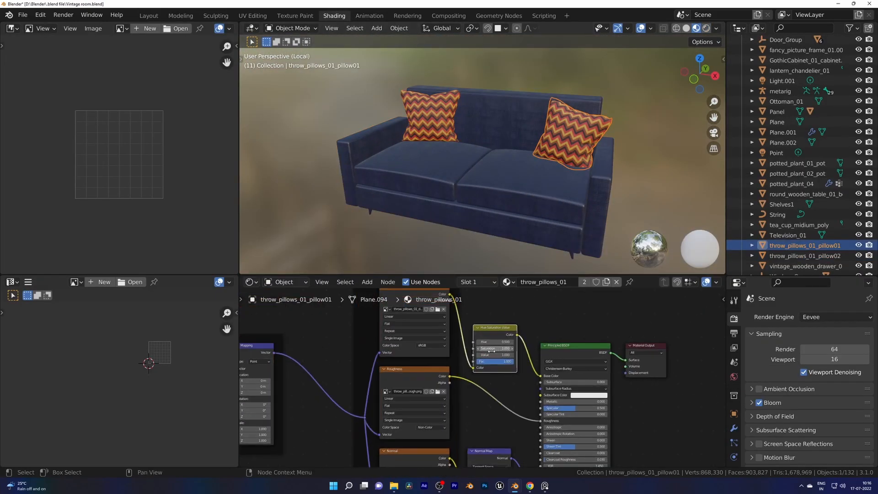
# Try hue 0.8, hue 0.1 and value 0 on the pillow's Hue Saturation Value node, and delete the node.
pyautogui.scroll(4, 493, 350)
pyautogui.click(476, 351)
pyautogui.click(540, 352)
pyautogui.click(540, 351)
pyautogui.click(539, 351)
pyautogui.click(540, 351)
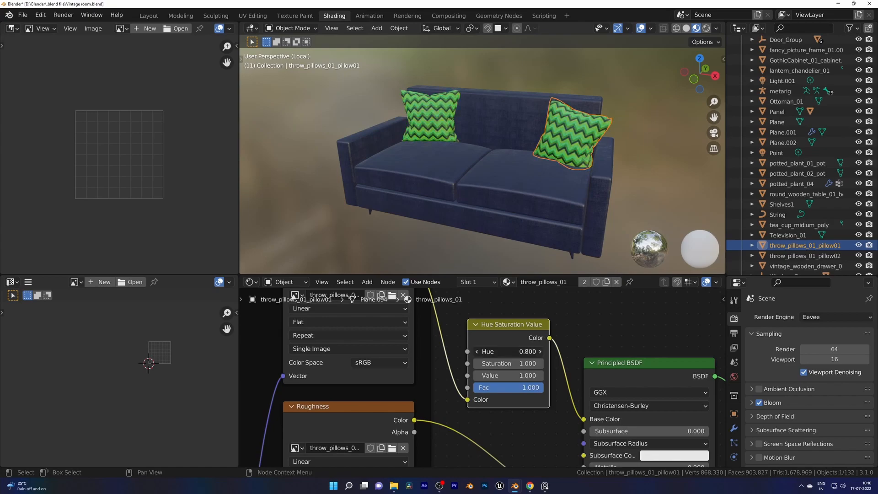
pyautogui.moveTo(539, 351); pyautogui.dragTo(425, 351)
pyautogui.click(540, 352)
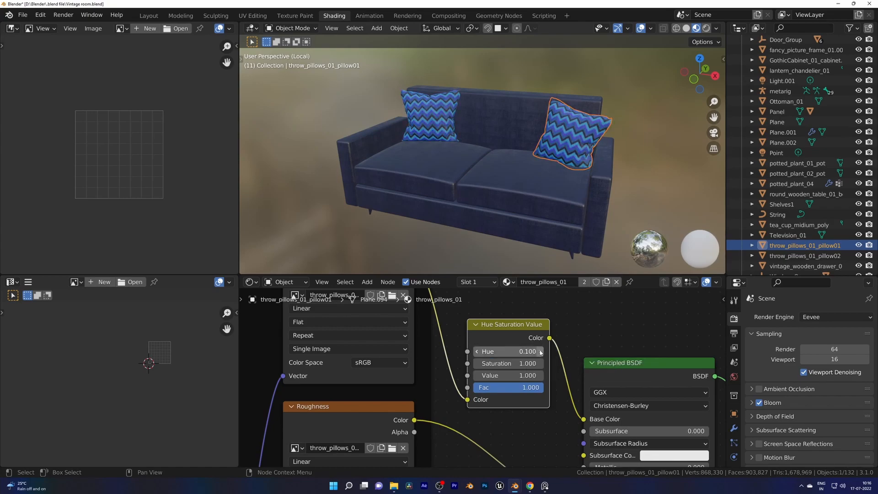
pyautogui.moveTo(479, 376); pyautogui.dragTo(430, 375)
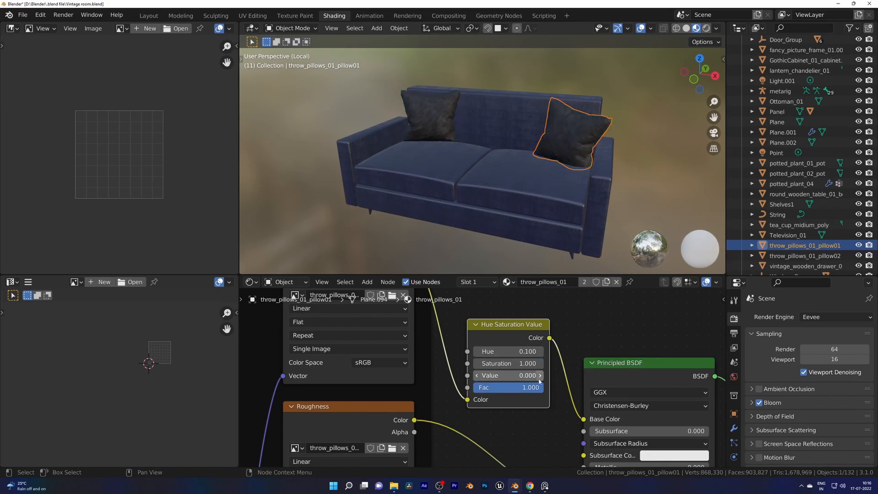
pyautogui.hotkey('ctrl', 'x')
# Insert a Mix color node before the pillow material's Base Color and set its Color2 to blue.
pyautogui.hotkey('shift', 'a')
pyautogui.click(507, 328)
pyautogui.write('mi')
pyautogui.press('Return')
pyautogui.click(464, 325)
pyautogui.click(516, 410)
pyautogui.click(563, 277)
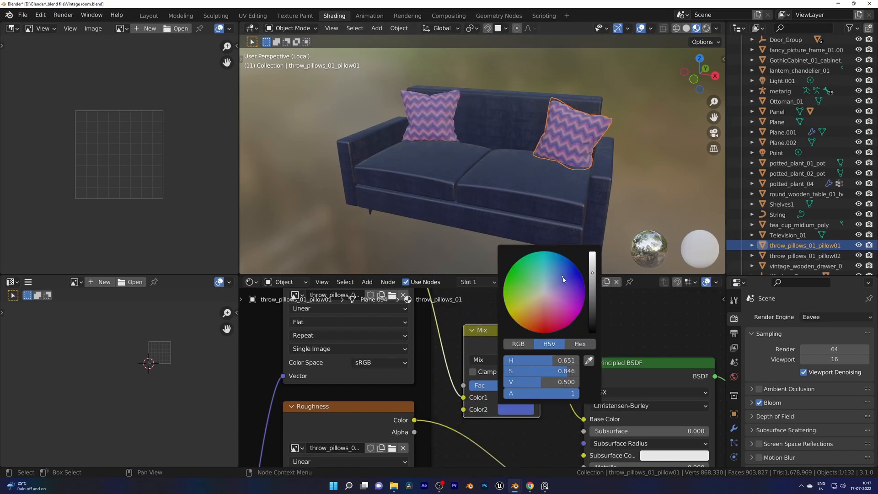
# Try Multiply blending with an adjusted blue Color2 on the pillow's Mix node, and delete the node.
pyautogui.click(495, 359)
pyautogui.click(490, 261)
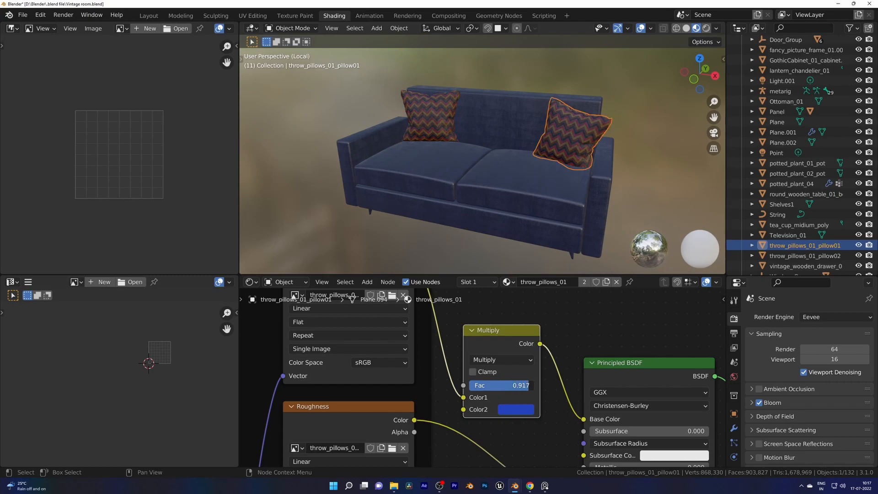
pyautogui.click(516, 410)
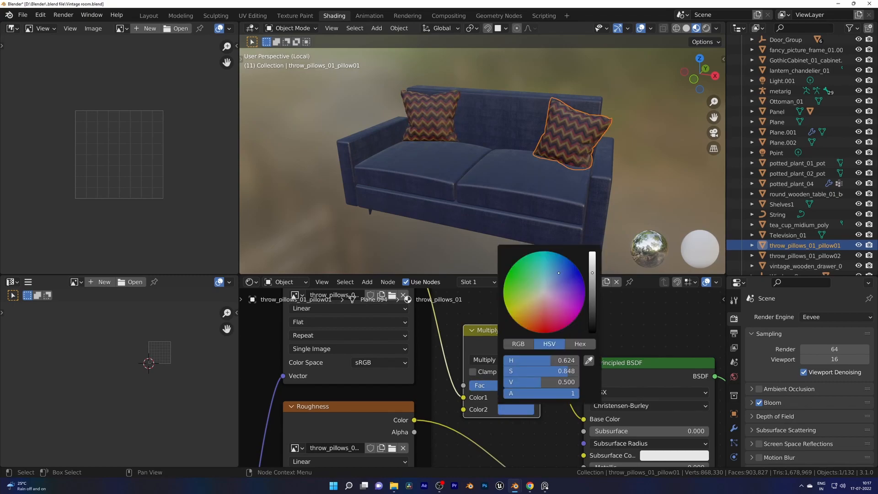
pyautogui.moveTo(495, 399); pyautogui.dragTo(488, 375, button='middle')
pyautogui.hotkey('ctrl', 'x')
# Insert a Hue Saturation Value node before the pillow's Base Color with hue 0.1, saturation 0.7 and value 0.3.
pyautogui.hotkey('shift', 'a')
pyautogui.click(490, 314)
pyautogui.write('hu')
pyautogui.press('Return')
pyautogui.click(453, 314)
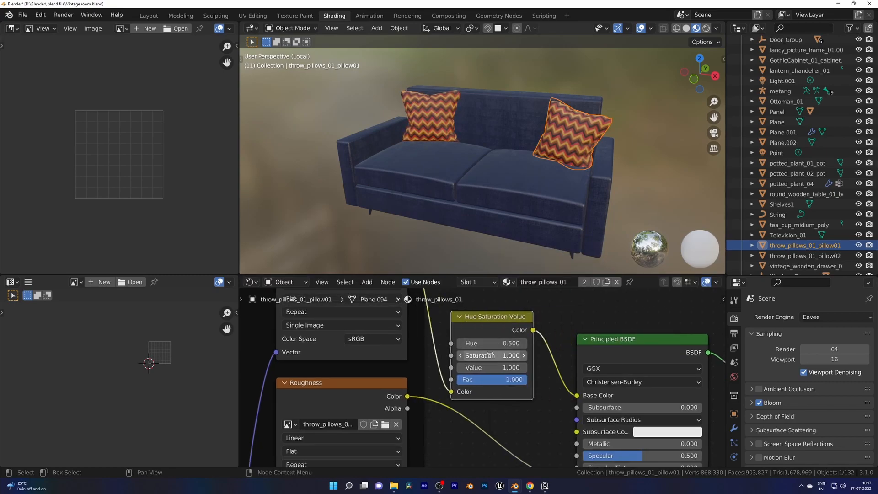
pyautogui.moveTo(494, 356); pyautogui.dragTo(462, 356)
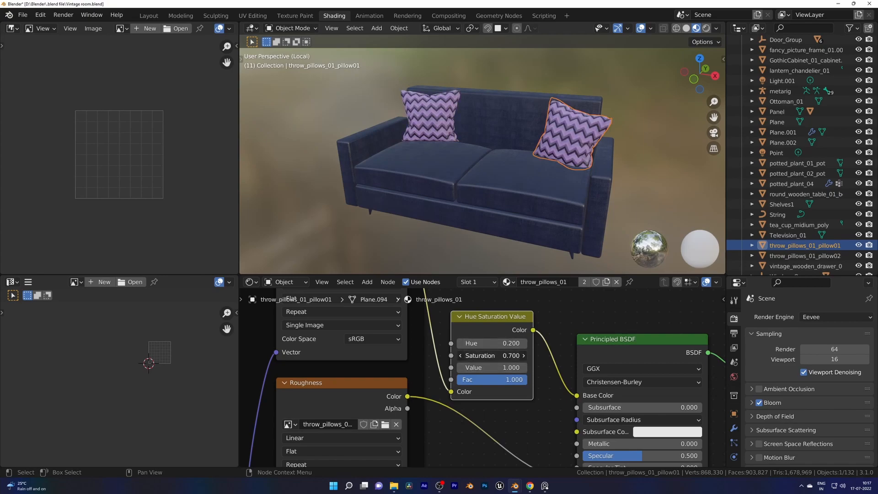
pyautogui.moveTo(489, 368); pyautogui.dragTo(466, 367)
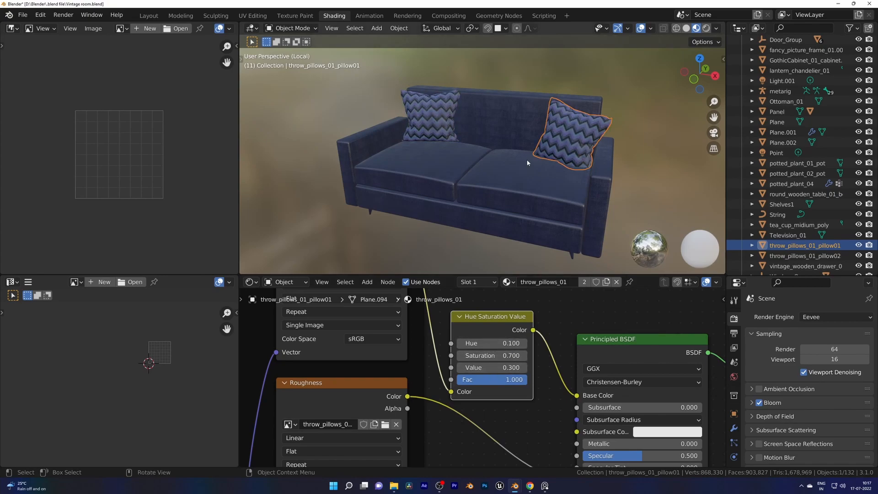
# Set the sofa material's Hue Saturation Value node to saturation 0.8 and value 0.2.
pyautogui.click(532, 196)
pyautogui.moveTo(497, 437); pyautogui.dragTo(494, 349, button='middle')
pyautogui.click(489, 376)
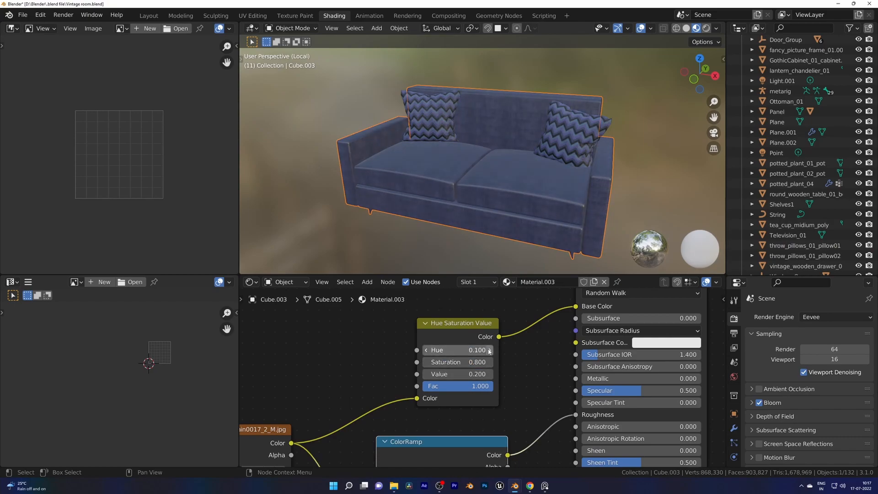
# Exit local view to show the full room, save the file and set the render engine to Cycles.
pyautogui.press('KP_Divide')
pyautogui.press('z')
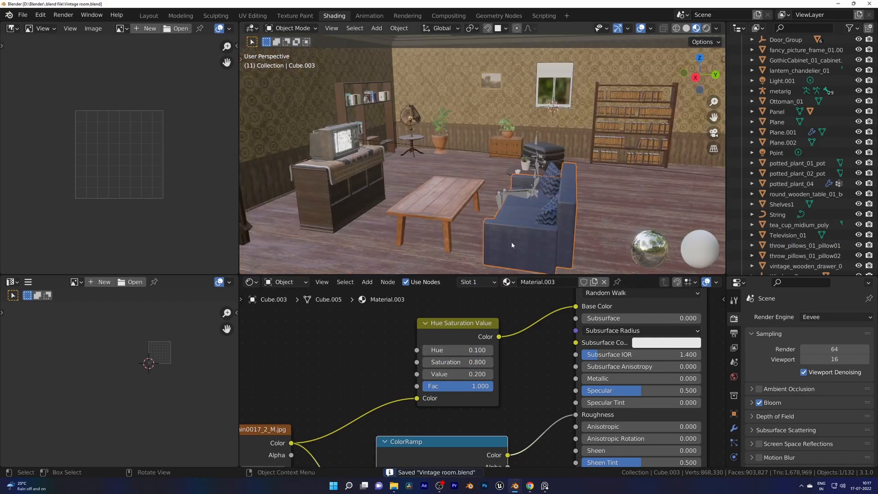
pyautogui.click(501, 215)
pyautogui.hotkey('ctrl', 's')
pyautogui.click(837, 317)
pyautogui.click(819, 349)
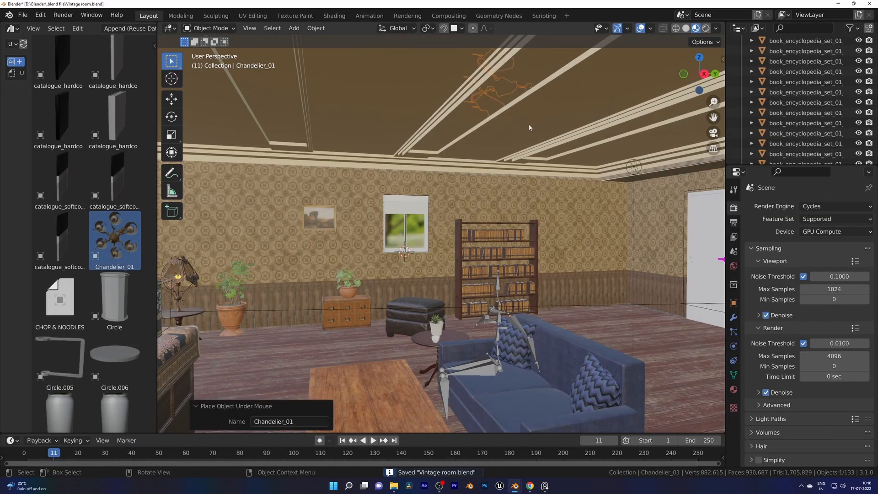
# Rotate the Chandelier_01 object 90° about X and move it along Y and Z to hang from the ceiling.
pyautogui.press('Return')
pyautogui.press('g')
pyautogui.press('y')
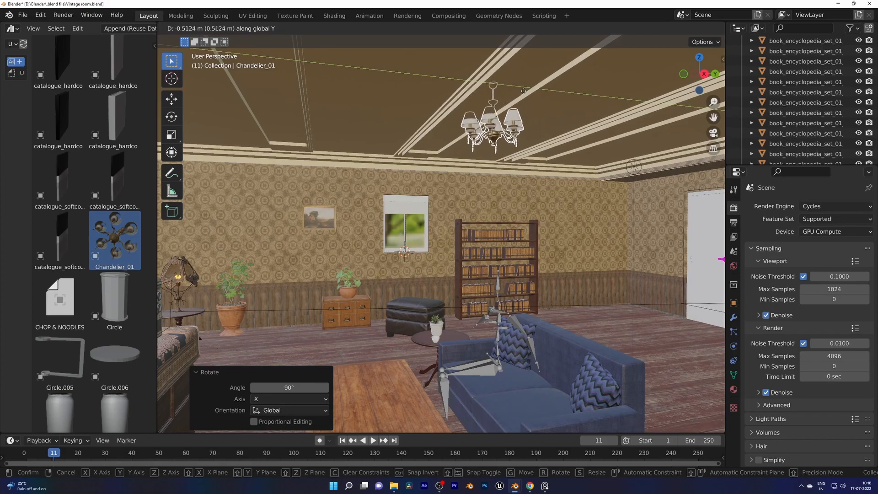
pyautogui.press('z')
pyautogui.click(559, 110)
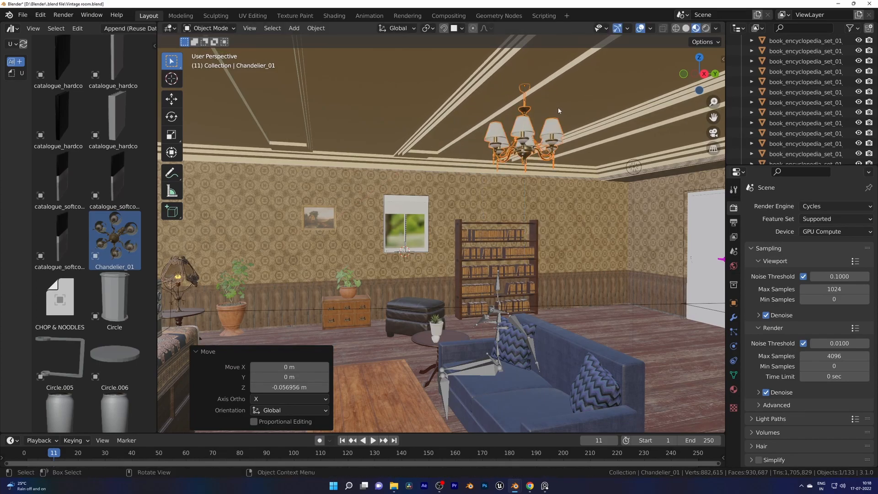
# Shift the hanging chandelier along X and save the file.
pyautogui.moveTo(559, 110); pyautogui.dragTo(617, 142, button='middle')
pyautogui.press('g')
pyautogui.press('x')
pyautogui.click(549, 137)
pyautogui.hotkey('ctrl', 's')
# Preview the chandelier up close from below in rendered shading and save the file.
pyautogui.click(461, 201)
pyautogui.scroll(4, 458, 192)
pyautogui.press('z')
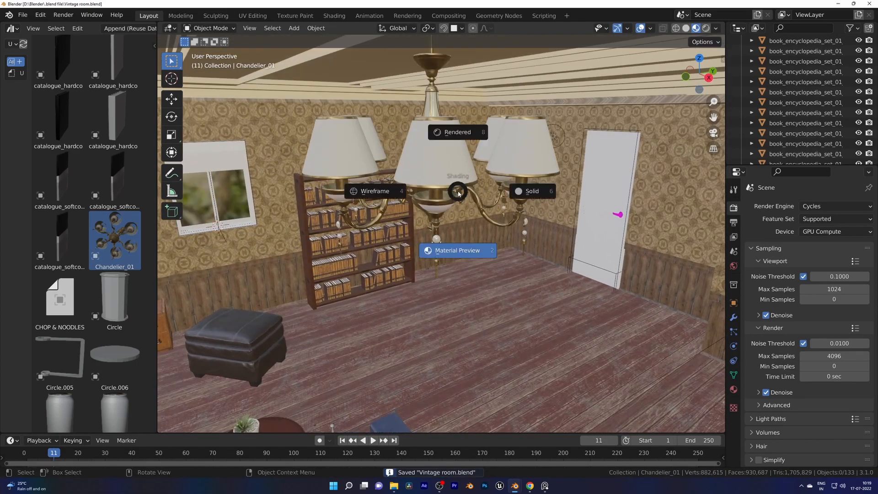
pyautogui.click(460, 180)
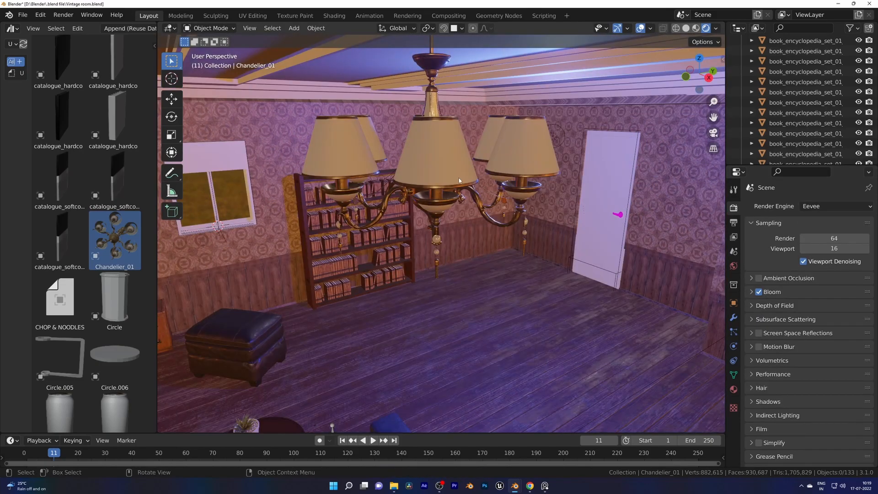
pyautogui.scroll(3, 459, 181)
pyautogui.moveTo(460, 181); pyautogui.dragTo(562, 160, button='middle')
pyautogui.hotkey('ctrl', 's')
# Change the chandelier's lamps_classic_chandelier_1 material to an orange Emission with strength 50.
pyautogui.click(561, 160)
pyautogui.click(734, 389)
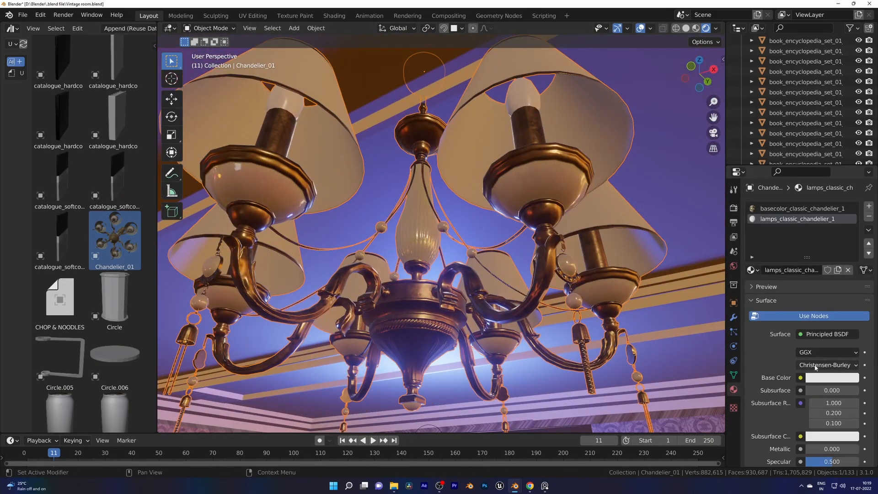
pyautogui.click(826, 333)
pyautogui.click(733, 130)
pyautogui.click(833, 352)
pyautogui.moveTo(795, 258); pyautogui.dragTo(790, 266)
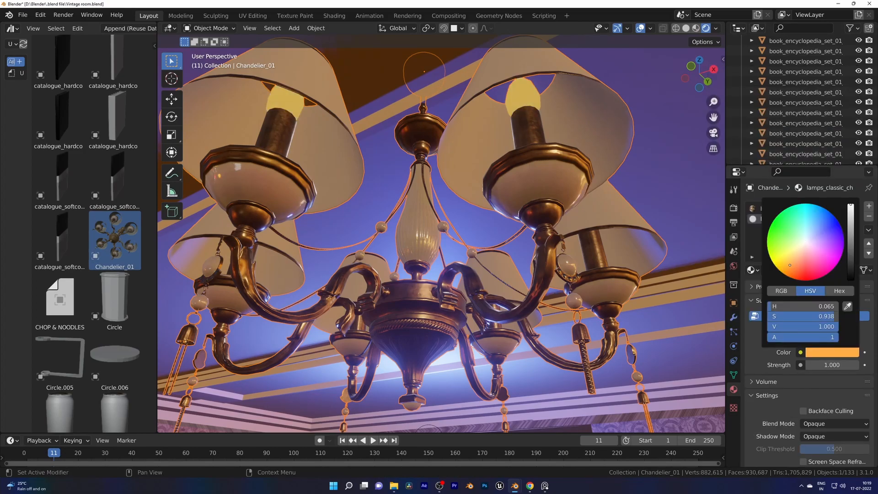
pyautogui.click(837, 365)
pyautogui.write('50')
pyautogui.press('Return')
# Set the render engine to Cycles, save the file and preview the chandelier's glow in the room.
pyautogui.scroll(-5, 565, 283)
pyautogui.moveTo(565, 283)
pyautogui.mouseDown(button='middle')
pyautogui.moveTo(517, 317)
pyautogui.moveTo(527, 327)
pyautogui.mouseUp(button='middle')
pyautogui.press('z')
pyautogui.click(529, 304)
pyautogui.click(734, 209)
pyautogui.click(812, 241)
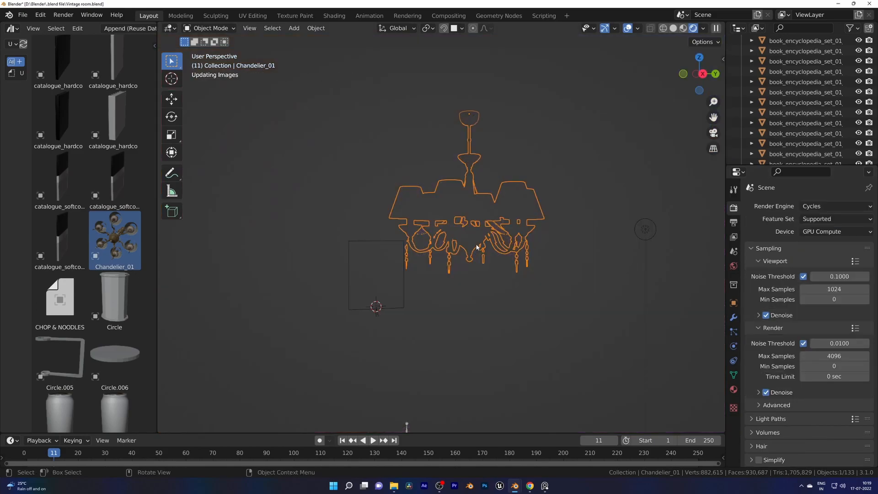
pyautogui.hotkey('ctrl', 's')
pyautogui.moveTo(512, 243); pyautogui.dragTo(490, 238, button='middle')
pyautogui.scroll(2, 490, 237)
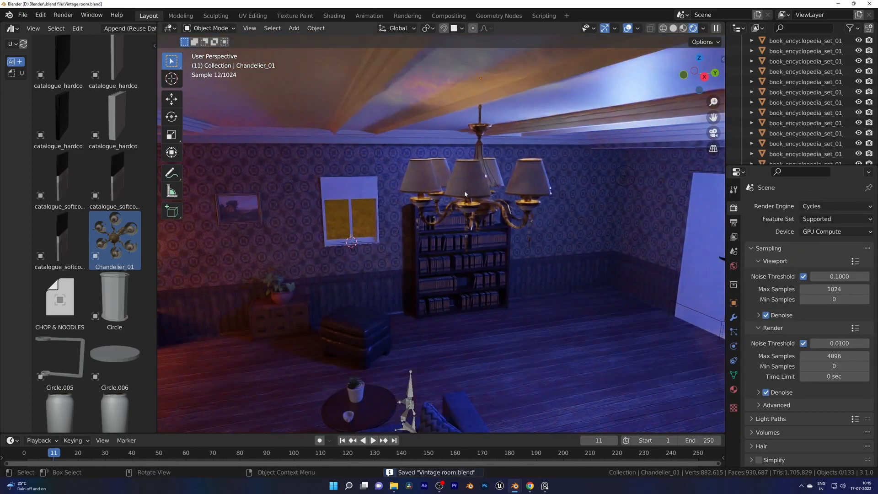
# Try an emission strength of 100 on the chandelier's lamp material and set it back to 50.
pyautogui.click(734, 389)
pyautogui.write('100')
pyautogui.press('Return')
pyautogui.scroll(-2, 546, 306)
pyautogui.moveTo(546, 311); pyautogui.dragTo(553, 298, button='middle')
pyautogui.doubleClick(817, 343)
pyautogui.write('50')
pyautogui.press('Return')
# Save the file and isolate the chandelier in wireframe from the top view.
pyautogui.press('z')
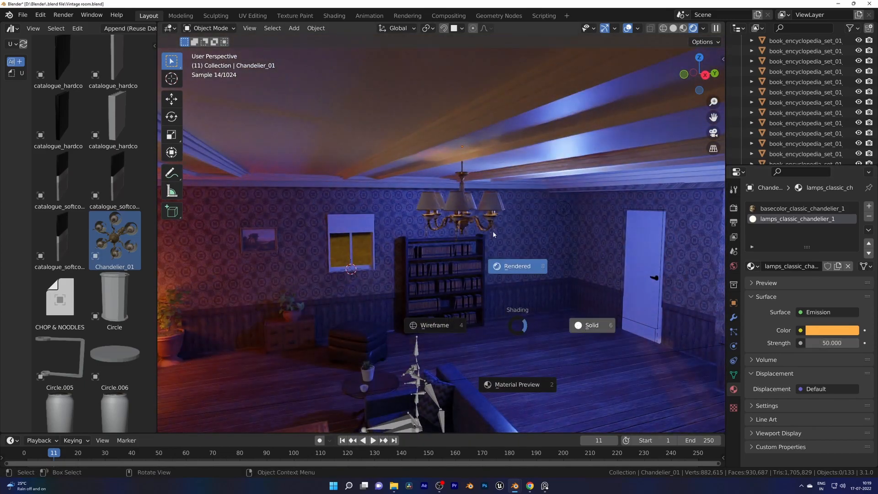
pyautogui.click(591, 325)
pyautogui.hotkey('ctrl', 's')
pyautogui.scroll(4, 478, 229)
pyautogui.click(475, 213)
pyautogui.hotkey('shift', 'z')
pyautogui.moveTo(462, 213); pyautogui.dragTo(472, 229, button='middle')
pyautogui.press('/')
pyautogui.press('KP_7')
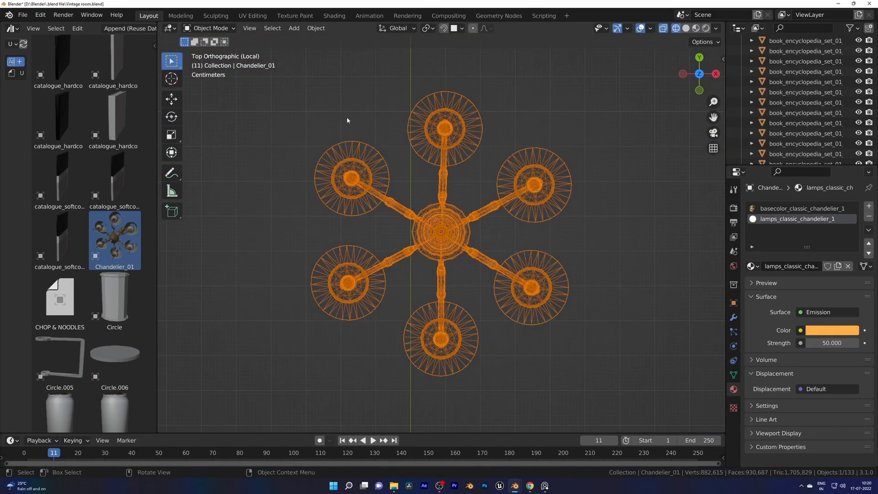
# Add a point light and move it over one of the chandelier's lampshades.
pyautogui.hotkey('shift', 'a')
pyautogui.moveTo(258, 244)
pyautogui.click(320, 240)
pyautogui.press('g')
pyautogui.click(486, 144)
# Place linked duplicates of the point light over the chandelier's other five lampshades.
pyautogui.hotkey('alt', 'd')
pyautogui.click(611, 311)
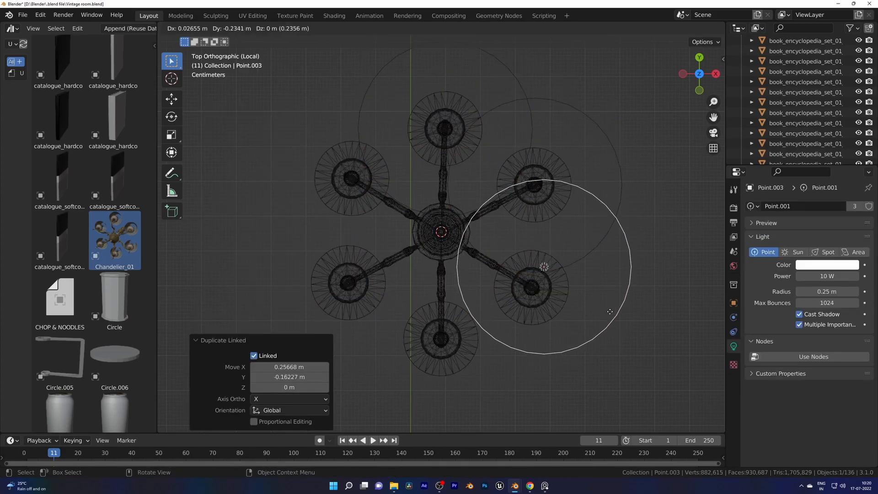
pyautogui.click(415, 211)
pyautogui.moveTo(415, 210); pyautogui.dragTo(526, 183, button='middle')
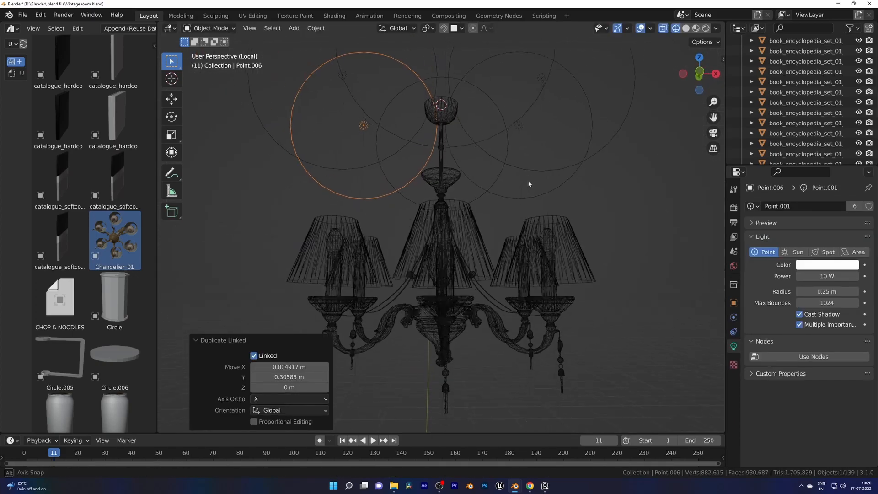
# Select all six point lights and move them down about 0.57 m along Z into the chandelier's lampshades.
pyautogui.click(534, 167)
pyautogui.keyDown('shift'); pyautogui.moveTo(376, 134); pyautogui.dragTo(361, 204); pyautogui.keyUp('shift')
pyautogui.scroll(-5, 432, 195)
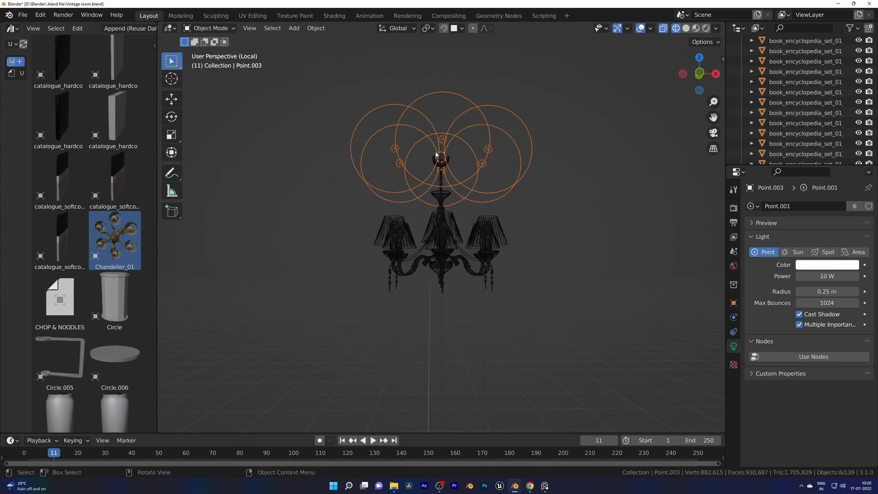
pyautogui.press('g')
pyautogui.press('z')
pyautogui.click(462, 245)
pyautogui.scroll(3, 508, 229)
# Colour the linked chandelier lights orange at 1000 W and bring the rest of the room back into view.
pyautogui.click(827, 264)
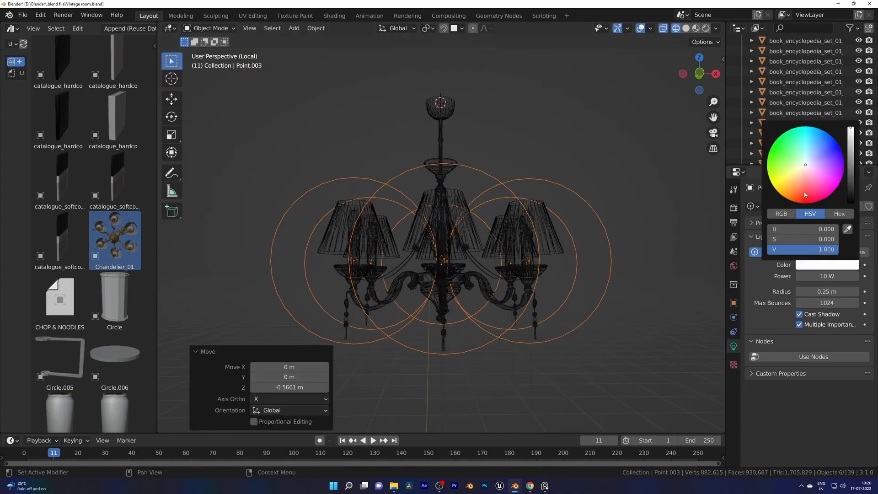
pyautogui.doubleClick(809, 277)
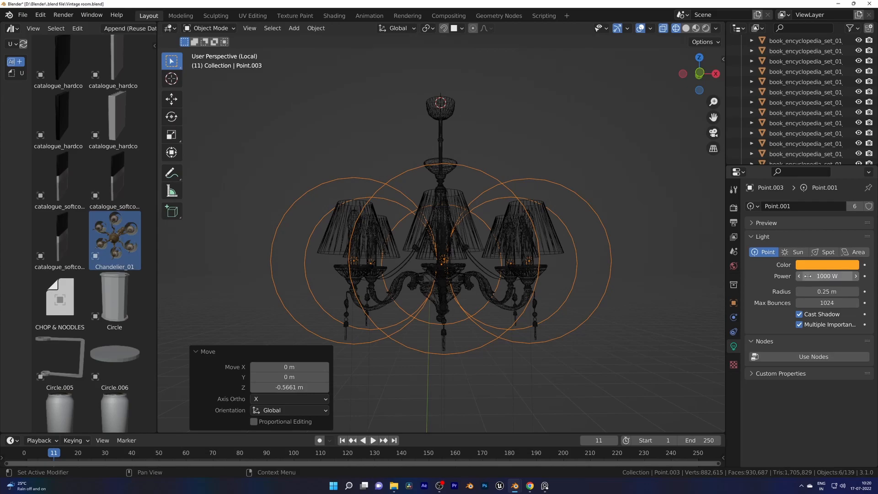
pyautogui.click(441, 211)
pyautogui.press('KP_Divide')
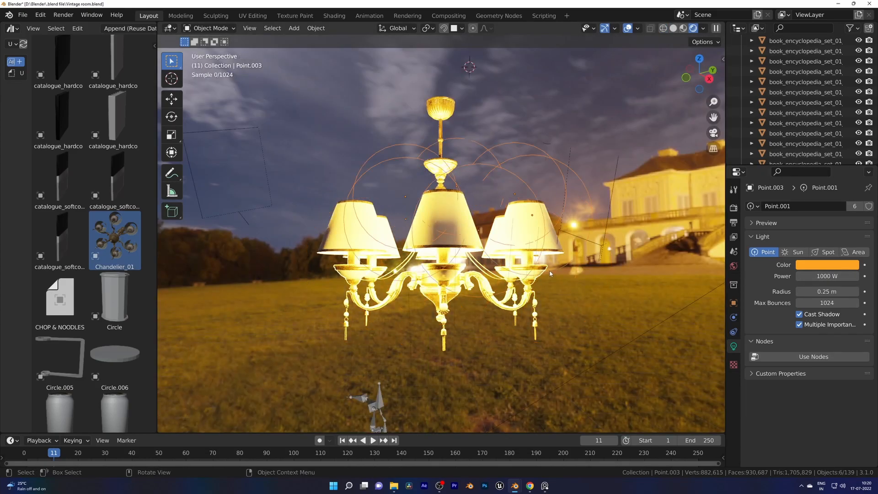
# Set the chandelier lights' power to 100 W, change their colour to saturated blue and save the file.
pyautogui.write('100')
pyautogui.press('Return')
pyautogui.click(819, 265)
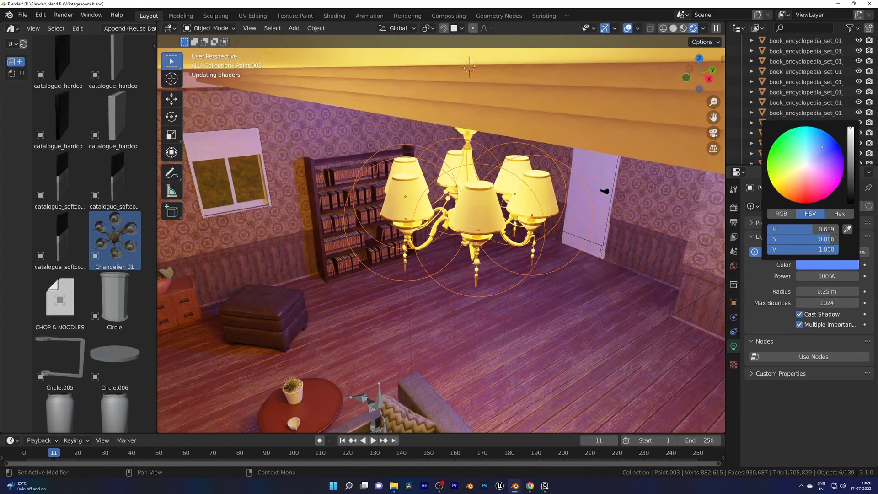
pyautogui.click(822, 150)
pyautogui.scroll(-4, 595, 251)
pyautogui.moveTo(620, 259); pyautogui.dragTo(559, 271, button='middle')
pyautogui.hotkey('ctrl', 's')
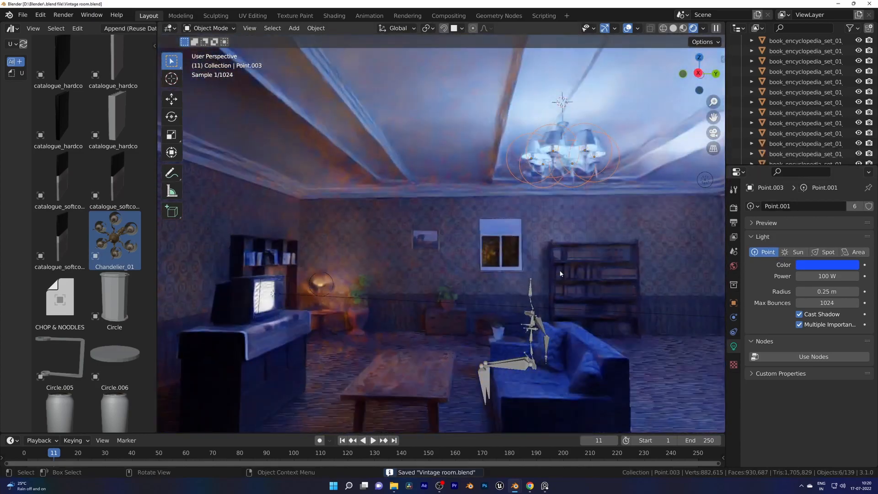
# Shift the chandelier lights' colour toward violet-blue and delete the separate blue point light Light.001.
pyautogui.click(819, 264)
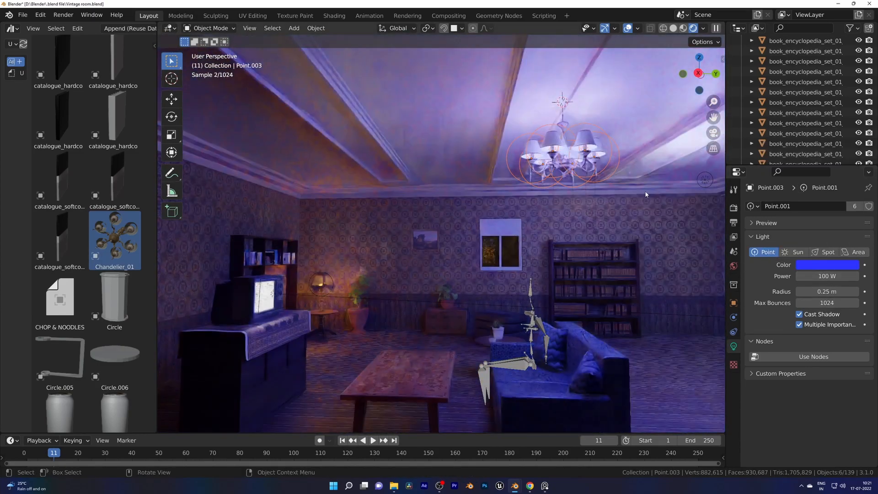
pyautogui.moveTo(654, 242); pyautogui.dragTo(634, 246, button='middle')
pyautogui.click(677, 187)
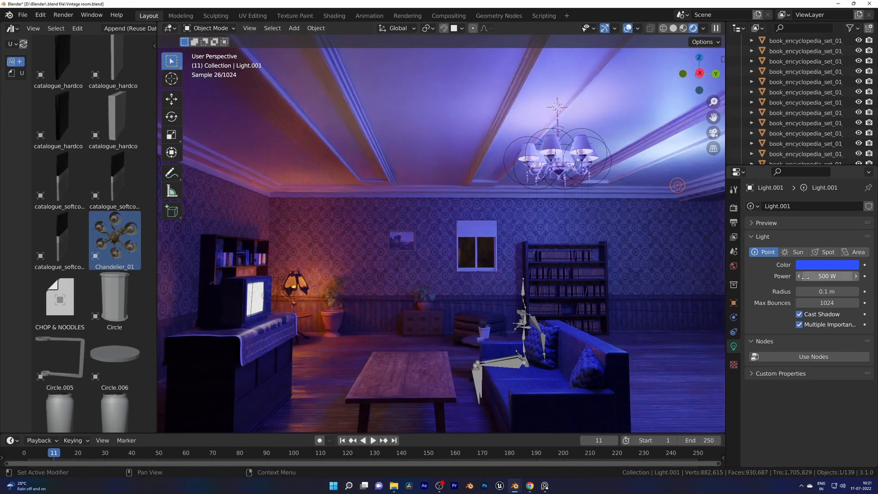
pyautogui.press('Delete')
# Check the lit room through the camera with overlays hidden, turn the overlays back on and save the file.
pyautogui.scroll(-2, 576, 301)
pyautogui.keyDown('shift'); pyautogui.moveTo(577, 301); pyautogui.dragTo(594, 251, button='middle'); pyautogui.keyUp('shift')
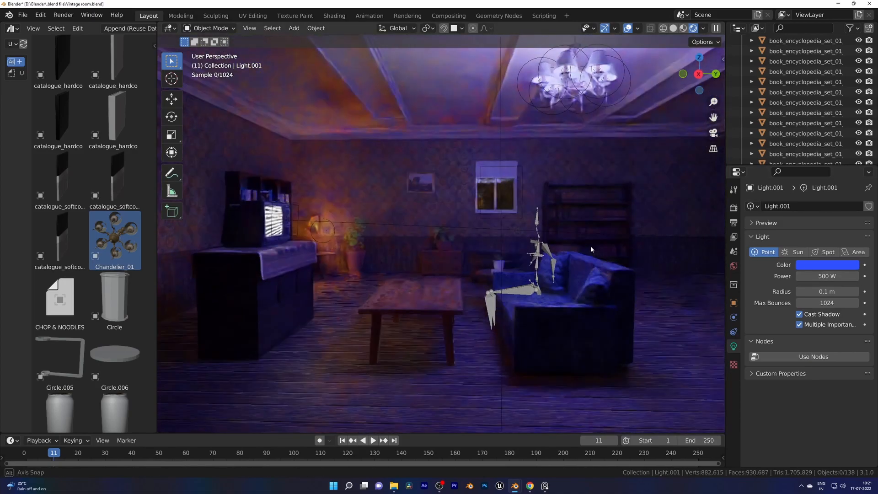
pyautogui.press('KP_0')
pyautogui.scroll(3, 604, 284)
pyautogui.click(627, 28)
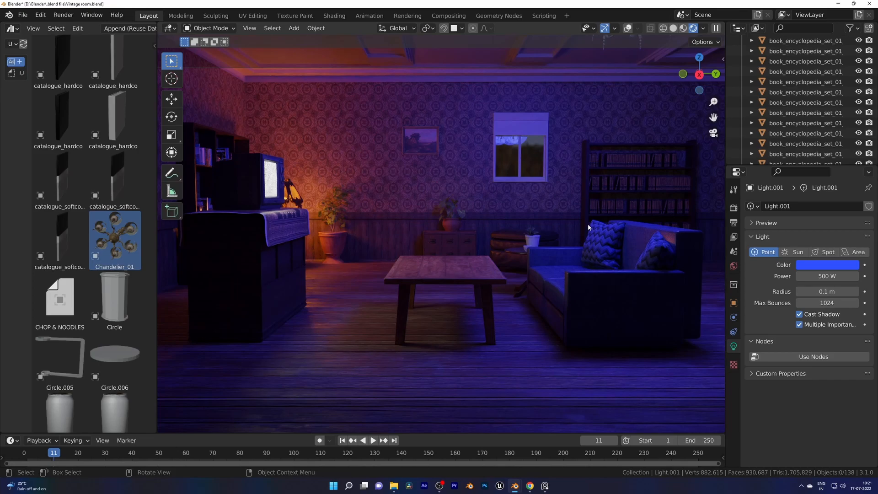
pyautogui.moveTo(518, 256); pyautogui.dragTo(512, 238, button='middle')
pyautogui.scroll(-2, 513, 238)
pyautogui.click(627, 29)
pyautogui.hotkey('ctrl', 's')
# Leave rendered shading and review the scene's render, material and world settings with the back wall in view.
pyautogui.click(674, 28)
pyautogui.click(734, 208)
pyautogui.click(809, 207)
pyautogui.scroll(2, 499, 183)
pyautogui.keyDown('shift'); pyautogui.moveTo(507, 160); pyautogui.dragTo(485, 245, button='middle'); pyautogui.keyUp('shift')
pyautogui.click(477, 221)
pyautogui.click(734, 390)
pyautogui.click(831, 330)
pyautogui.moveTo(774, 284); pyautogui.dragTo(814, 285)
# Hang the framed fancy_picture_frame_02_canvas painting on the back wall beside the existing picture, rotating it about X, and save.
pyautogui.moveTo(383, 304); pyautogui.dragTo(402, 283, button='middle')
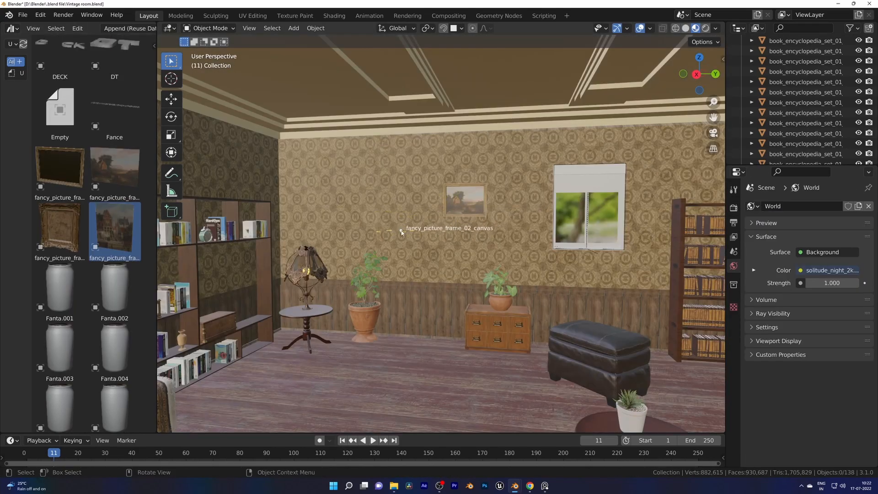
pyautogui.moveTo(402, 232); pyautogui.dragTo(404, 233)
pyautogui.press('r')
pyautogui.press('x')
pyautogui.click(396, 264)
pyautogui.press('g')
pyautogui.click(373, 179)
pyautogui.hotkey('ctrl', 's')
pyautogui.hotkey('alt', 'a')
# Check the new painting through the camera in rendered shading, switch to solid shading and save the file.
pyautogui.moveTo(439, 252); pyautogui.dragTo(449, 254, button='middle')
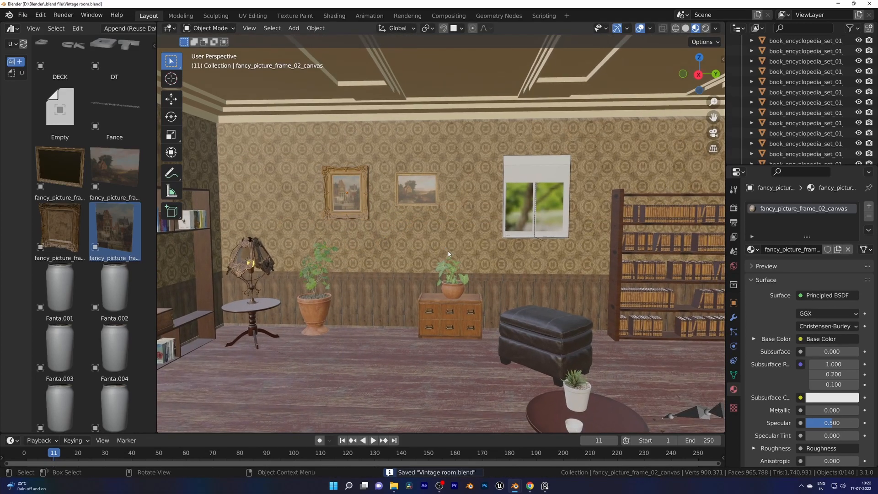
pyautogui.click(452, 264)
pyautogui.press('KP_0')
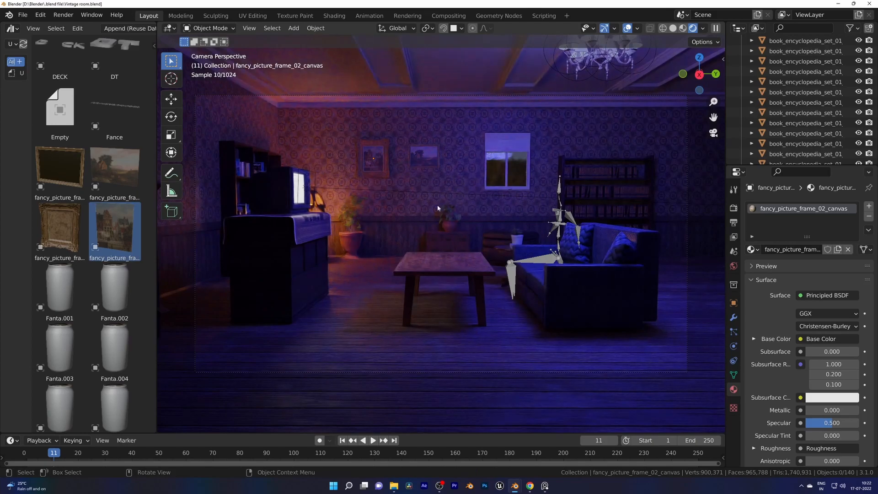
pyautogui.press('z')
pyautogui.click(463, 271)
pyautogui.hotkey('ctrl', 's')
# Place the horse_statue_01 asset on the small drawer cabinet beside the potted plant.
pyautogui.moveTo(441, 269); pyautogui.dragTo(437, 290, button='middle')
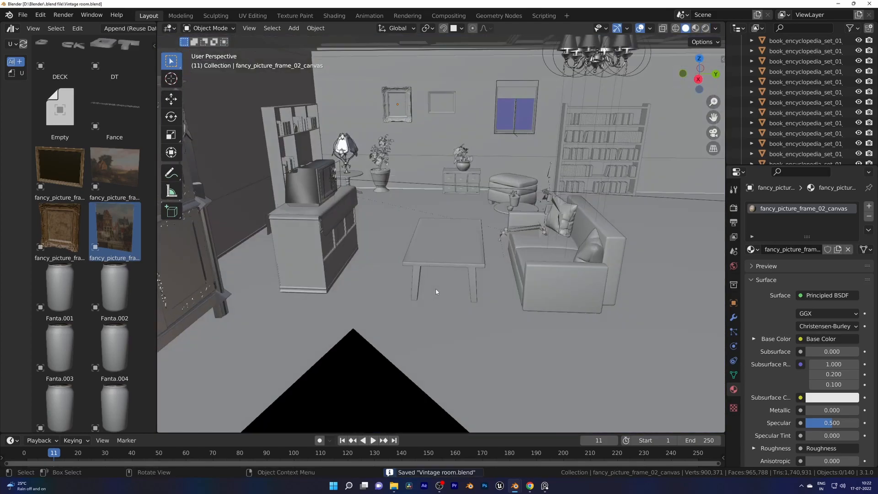
pyautogui.scroll(4, 436, 289)
pyautogui.scroll(-12, 128, 258)
pyautogui.scroll(-9, 128, 257)
pyautogui.moveTo(485, 219); pyautogui.dragTo(432, 227, button='middle')
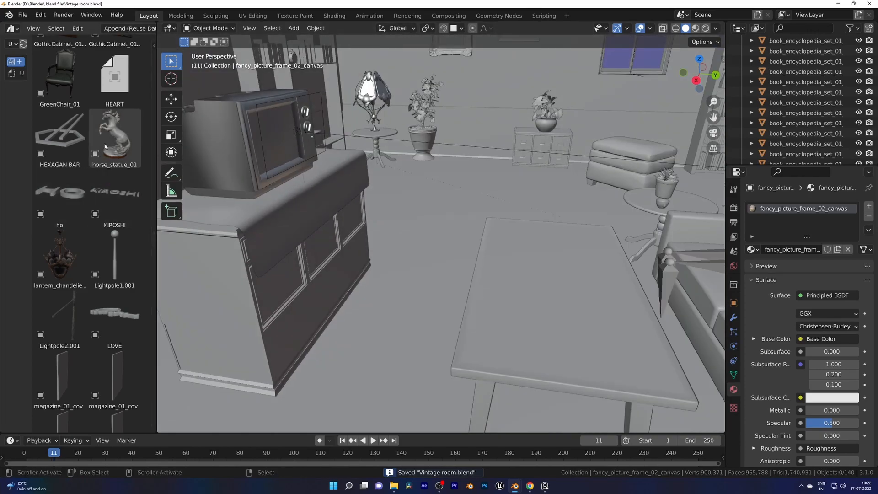
pyautogui.moveTo(524, 133); pyautogui.dragTo(523, 131)
# Add the two russian_food_cans tins and the salt box from the asset library to the coffee table.
pyautogui.scroll(-10, 65, 207)
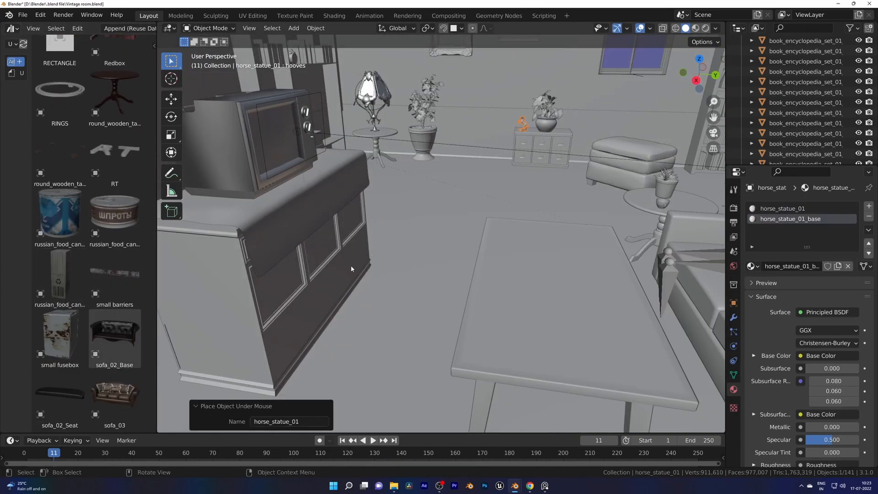
pyautogui.moveTo(65, 210); pyautogui.dragTo(550, 253)
pyautogui.moveTo(60, 275); pyautogui.dragTo(565, 278)
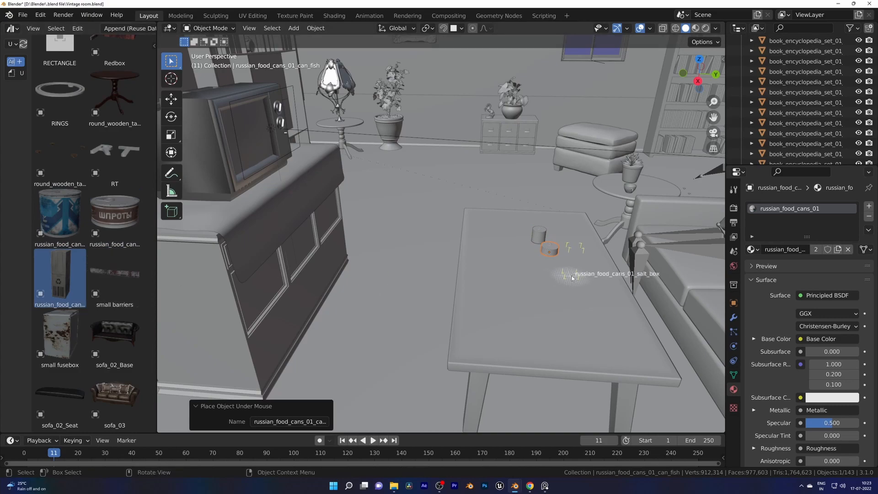
# Line up the two food cans and the salt box along the far edge of the coffee table.
pyautogui.press('g')
pyautogui.click(502, 225)
pyautogui.click(550, 251)
pyautogui.press('g')
pyautogui.click(509, 220)
pyautogui.click(574, 260)
pyautogui.press('g')
pyautogui.click(530, 217)
# Place the bordeaux and alsace wine bottle assets on the coffee table and switch to Material Preview shading.
pyautogui.keyDown('shift'); pyautogui.moveTo(546, 262); pyautogui.dragTo(503, 244, button='middle'); pyautogui.keyUp('shift')
pyautogui.scroll(-10, 87, 228)
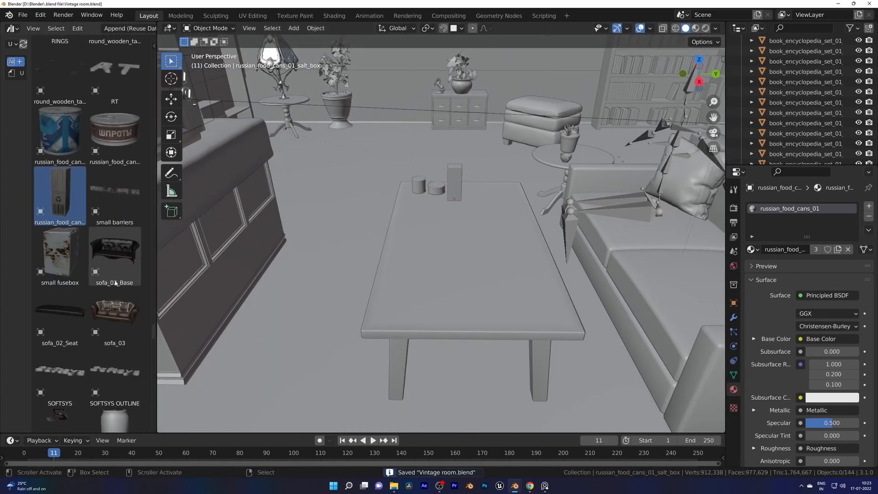
pyautogui.moveTo(60, 242)
pyautogui.mouseDown()
pyautogui.moveTo(498, 234)
pyautogui.moveTo(506, 221)
pyautogui.mouseUp()
pyautogui.moveTo(114, 197); pyautogui.dragTo(512, 240)
pyautogui.press('z')
pyautogui.click(516, 297)
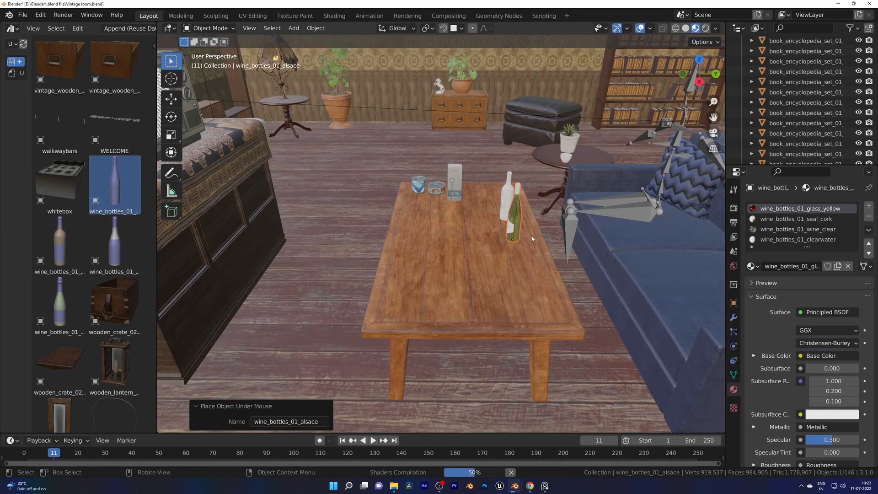
# Slide the two wine bottles horizontally to the table's far corner near the sofa and add the burgundy bottle beside them.
pyautogui.press('g')
pyautogui.hotkey('shift', 'z')
pyautogui.click(500, 208)
pyautogui.click(507, 202)
pyautogui.press('g')
pyautogui.hotkey('shift', 'z')
pyautogui.click(507, 193)
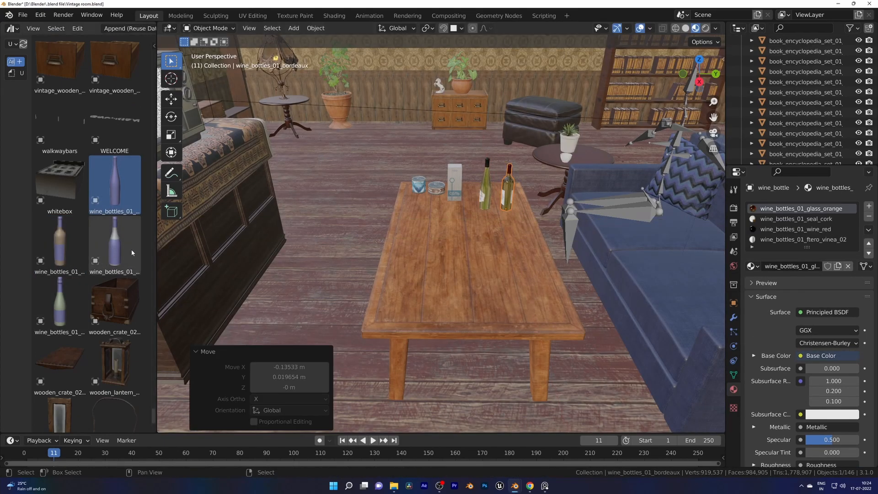
pyautogui.moveTo(119, 247); pyautogui.dragTo(493, 193)
pyautogui.moveTo(493, 193); pyautogui.dragTo(486, 200, button='middle')
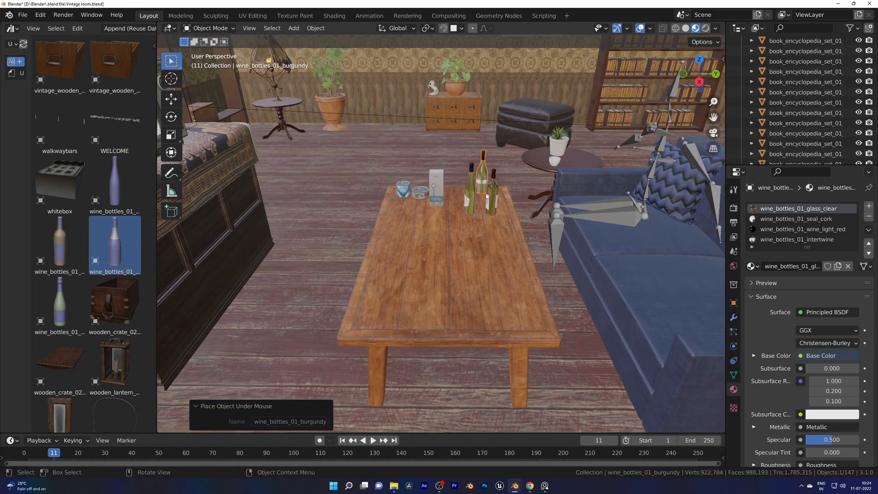
# Move the cans and salt box together across the tabletop about 0.77 m in X and 0.07 m in Y, and save.
pyautogui.moveTo(391, 169); pyautogui.dragTo(451, 211)
pyautogui.press('g')
pyautogui.hotkey('shift', 'z')
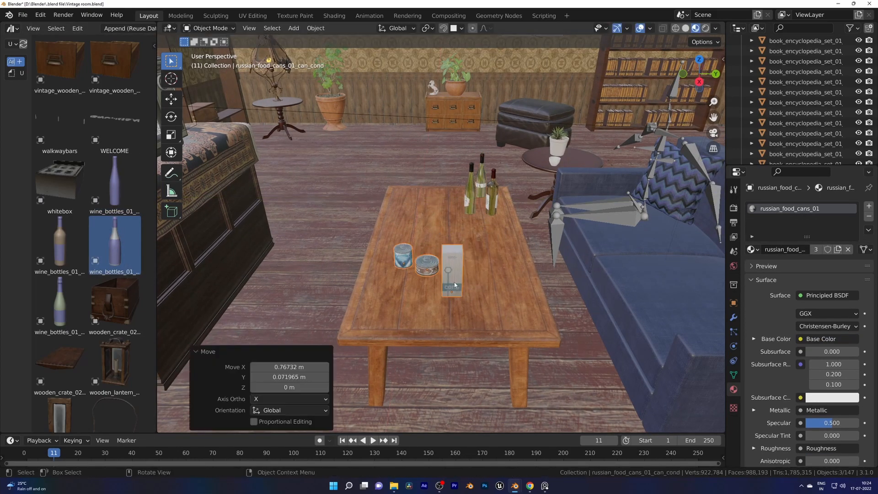
pyautogui.click(454, 282)
pyautogui.scroll(3, 441, 238)
pyautogui.click(441, 254)
pyautogui.hotkey('ctrl', 's')
# Add a mesh circle on the coffee table, scale it to 0.242 and move it to the open area before the bottles.
pyautogui.hotkey('shift', 'a')
pyautogui.moveTo(358, 200)
pyautogui.moveTo(329, 70)
pyautogui.click(403, 90)
pyautogui.press('Tab')
pyautogui.press('s')
pyautogui.click(424, 265)
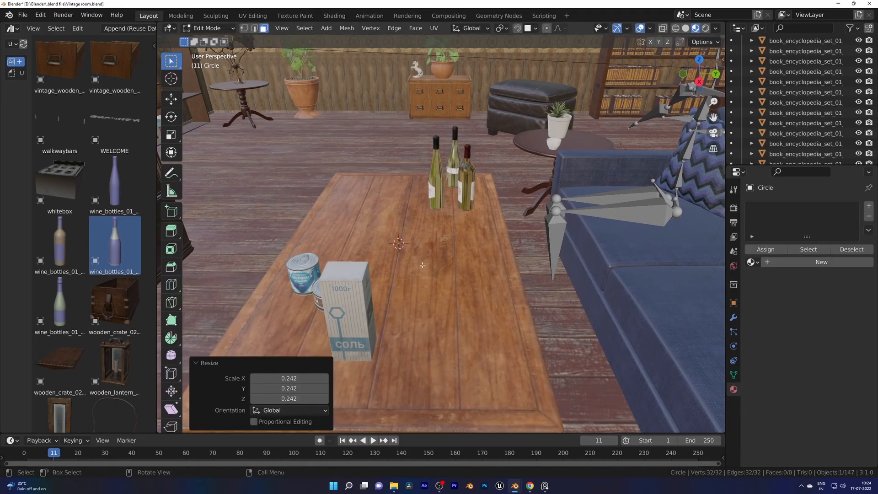
pyautogui.scroll(2, 424, 265)
pyautogui.press('g')
pyautogui.click(495, 289)
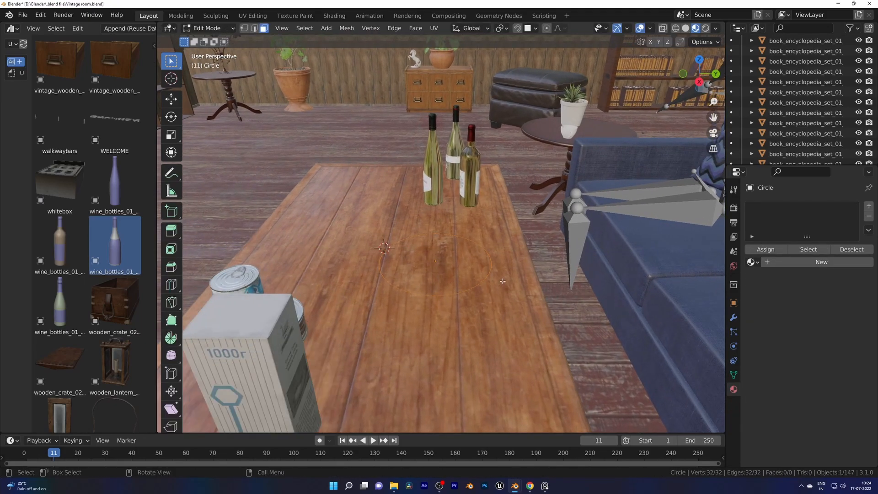
# Try filling the circle with a single face and undo the fill.
pyautogui.press('f')
pyautogui.moveTo(485, 289); pyautogui.dragTo(496, 287, button='middle')
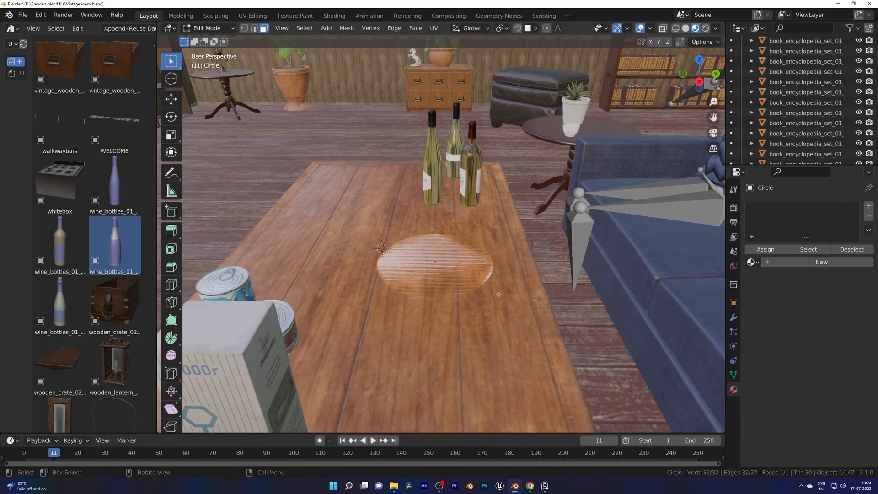
pyautogui.hotkey('ctrl', 'z')
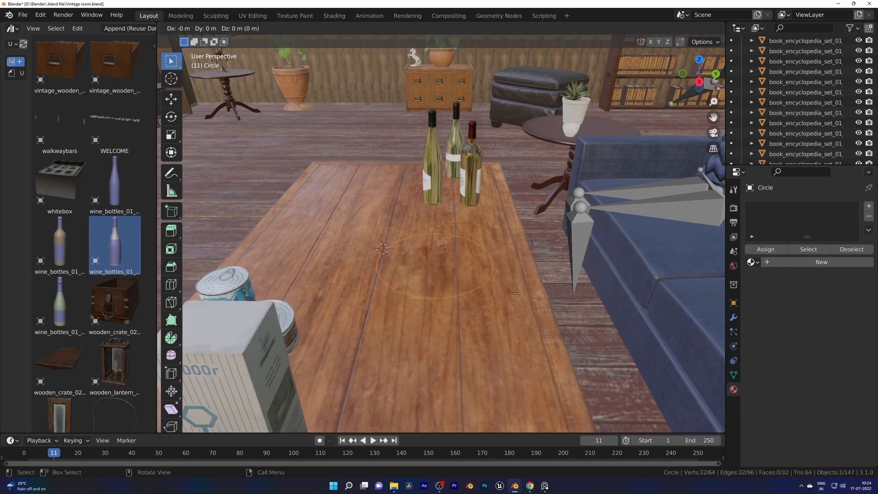
# Extrude the circle inward into concentric rings and fill the remaining centre with a face.
pyautogui.press('e')
pyautogui.press('s')
pyautogui.click(498, 285)
pyautogui.click(481, 276)
pyautogui.press('e')
pyautogui.press('s')
pyautogui.click(488, 275)
pyautogui.press('f')
# Extrude the disc's outer edge loop outward by a scale of 1.226 and raise it slightly along Z as a rim.
pyautogui.keyDown('alt'); pyautogui.click(491, 279); pyautogui.keyUp('alt')
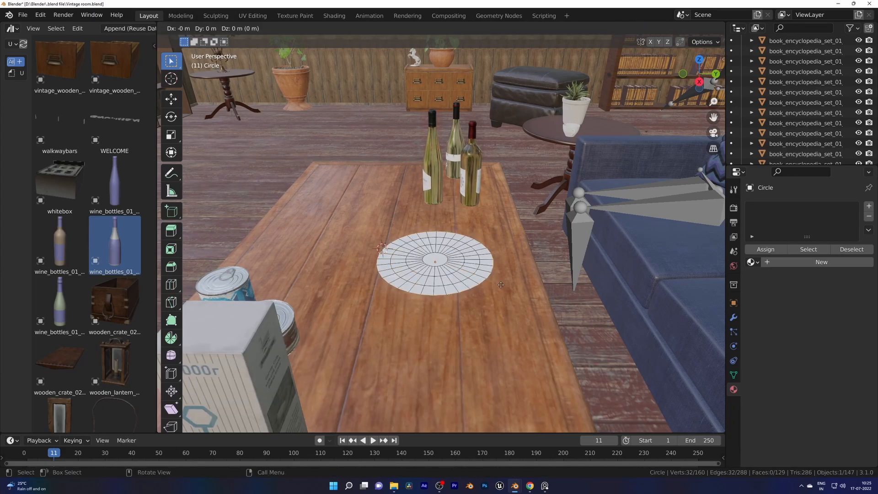
pyautogui.click(502, 283)
pyautogui.click(515, 292)
pyautogui.press('g')
pyautogui.press('z')
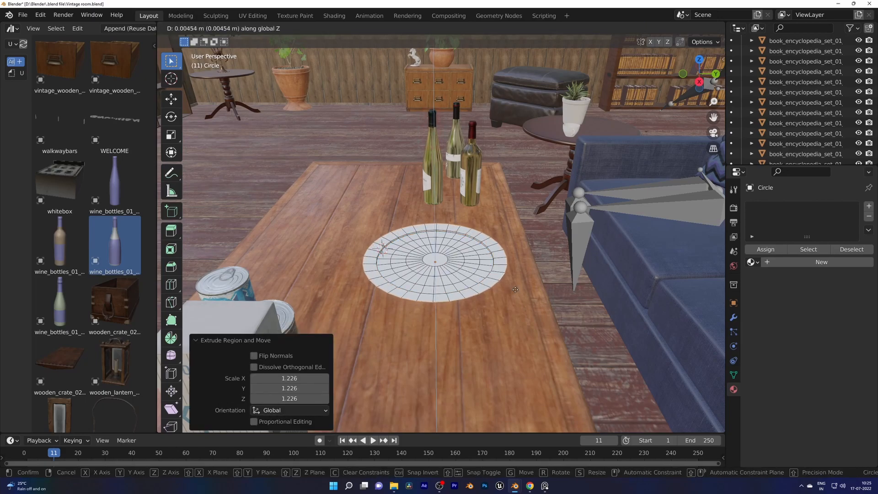
pyautogui.click(515, 288)
# Extrude the whole plate to give it thickness and lower it about 0.006 m onto the tabletop.
pyautogui.press('a')
pyautogui.press('e')
pyautogui.click(513, 289)
pyautogui.press('Tab')
pyautogui.moveTo(513, 293); pyautogui.dragTo(511, 274, button='middle')
pyautogui.press('g')
pyautogui.press('z')
pyautogui.click(500, 319)
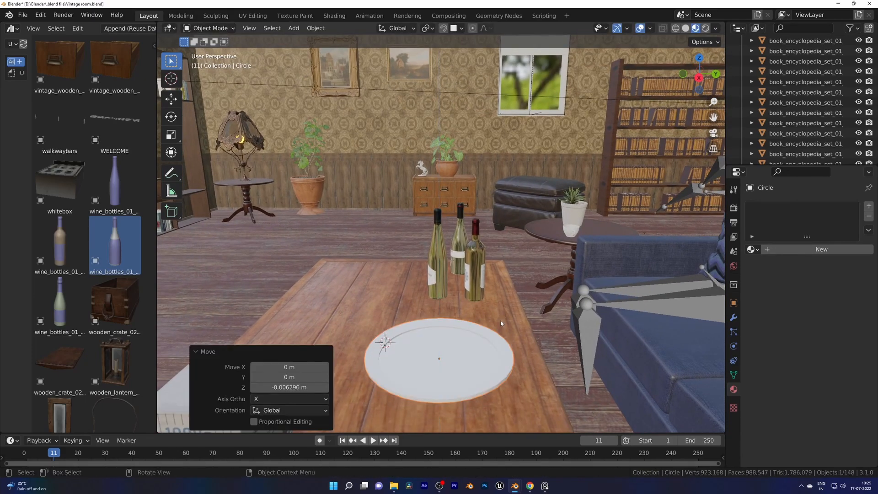
# Adjust the plate's centre along Z with smooth proportional editing and refine its inner ring of faces.
pyautogui.press('Tab')
pyautogui.moveTo(500, 319); pyautogui.dragTo(501, 311, button='middle')
pyautogui.press('g')
pyautogui.press('z')
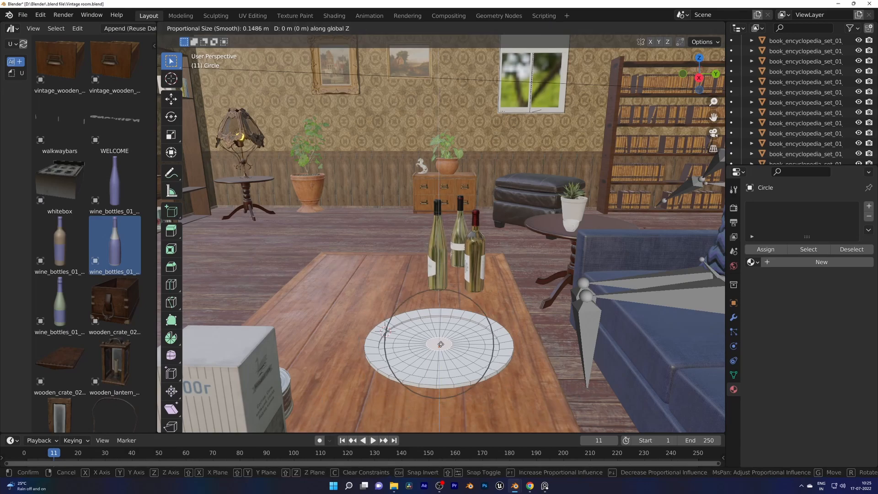
pyautogui.click(455, 352)
pyautogui.keyDown('shift'); pyautogui.moveTo(487, 337); pyautogui.dragTo(486, 327, button='middle'); pyautogui.keyUp('shift')
pyautogui.press('Tab')
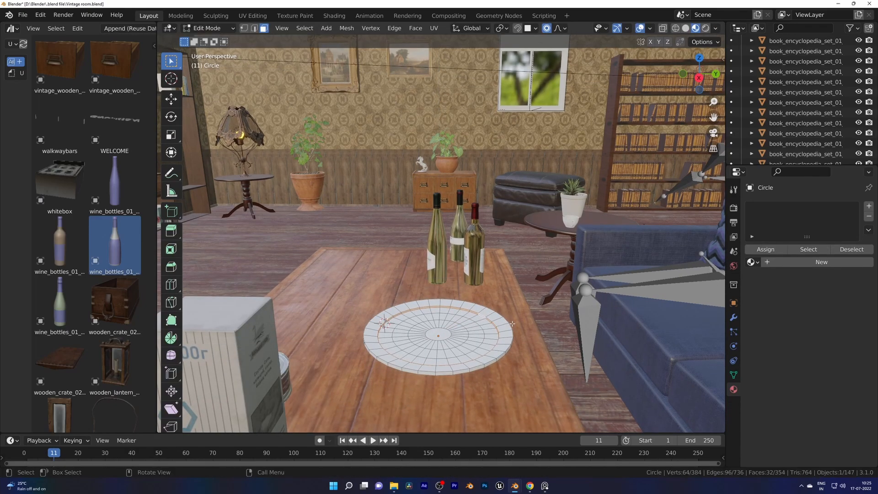
pyautogui.click(521, 324)
pyautogui.press('Tab')
# Smooth the plate's surface with a Subdivision Surface modifier and smooth shading.
pyautogui.moveTo(521, 324)
pyautogui.mouseDown(button='middle')
pyautogui.moveTo(500, 275)
pyautogui.moveTo(523, 298)
pyautogui.moveTo(526, 279)
pyautogui.moveTo(520, 316)
pyautogui.mouseUp(button='middle')
pyautogui.click(734, 317)
pyautogui.click(780, 206)
pyautogui.click(682, 393)
pyautogui.moveTo(526, 366); pyautogui.dragTo(515, 300, button='middle')
pyautogui.rightClick(458, 288)
# Scale the fruit bowl to 0.754 by its empty, lower it along Z onto the coffee table and save the file.
pyautogui.scroll(-3, 515, 301)
pyautogui.click(434, 252)
pyautogui.press('s')
pyautogui.click(417, 225)
pyautogui.moveTo(417, 225); pyautogui.dragTo(397, 196, button='middle')
pyautogui.click(496, 273)
pyautogui.hotkey('ctrl', 's')
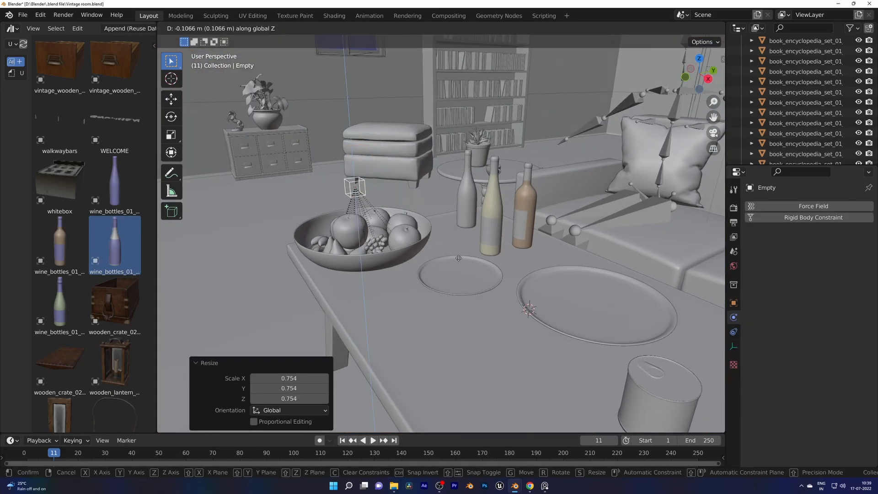
pyautogui.moveTo(458, 256); pyautogui.dragTo(509, 253, button='middle')
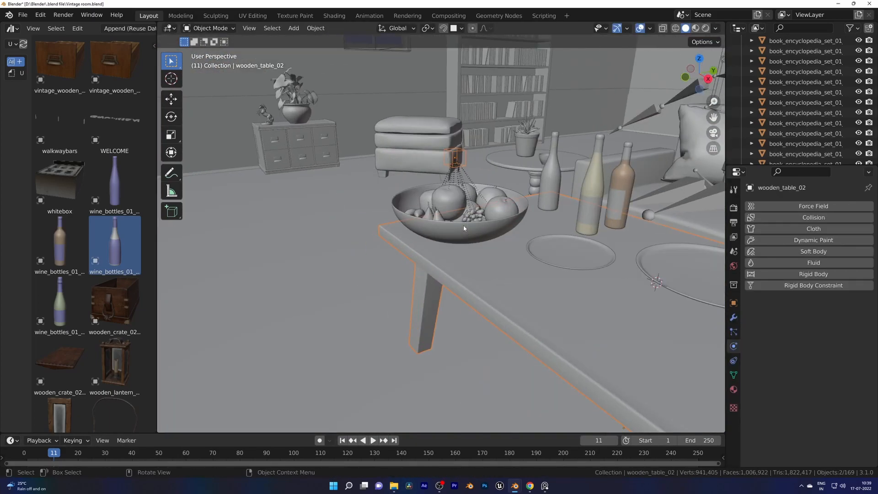
# Select the fruit bowl's empty, adjust the bowl's height along Z against the coffee table and save the file.
pyautogui.moveTo(464, 228); pyautogui.dragTo(405, 139, button='middle')
pyautogui.click(404, 139)
pyautogui.press('g')
pyautogui.press('z')
pyautogui.click(404, 147)
pyautogui.moveTo(434, 306); pyautogui.dragTo(466, 295, button='middle')
pyautogui.press('g')
pyautogui.press('z')
pyautogui.click(520, 238)
pyautogui.hotkey('ctrl', 's')
# Lower the fruit bowl about 0.005 m along Z so it rests on the tabletop and save the file.
pyautogui.moveTo(521, 238)
pyautogui.mouseDown(button='middle')
pyautogui.moveTo(588, 197)
pyautogui.moveTo(406, 200)
pyautogui.mouseUp(button='middle')
pyautogui.press('g')
pyautogui.press('z')
pyautogui.click(589, 200)
pyautogui.hotkey('ctrl', 's')
# Examine the whole room in rendered shading through the camera.
pyautogui.scroll(-6, 406, 200)
pyautogui.press('z')
pyautogui.moveTo(400, 249); pyautogui.dragTo(473, 229, button='middle')
pyautogui.press('z')
pyautogui.press('KP_0')
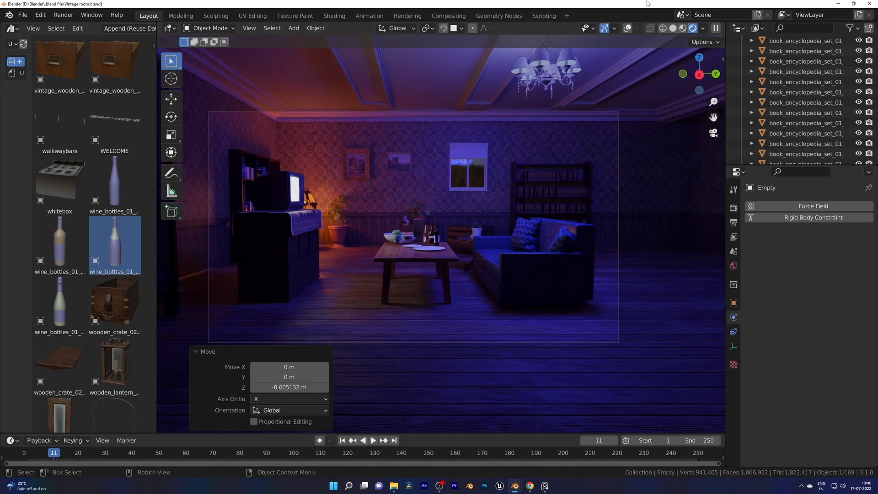
pyautogui.click(533, 342)
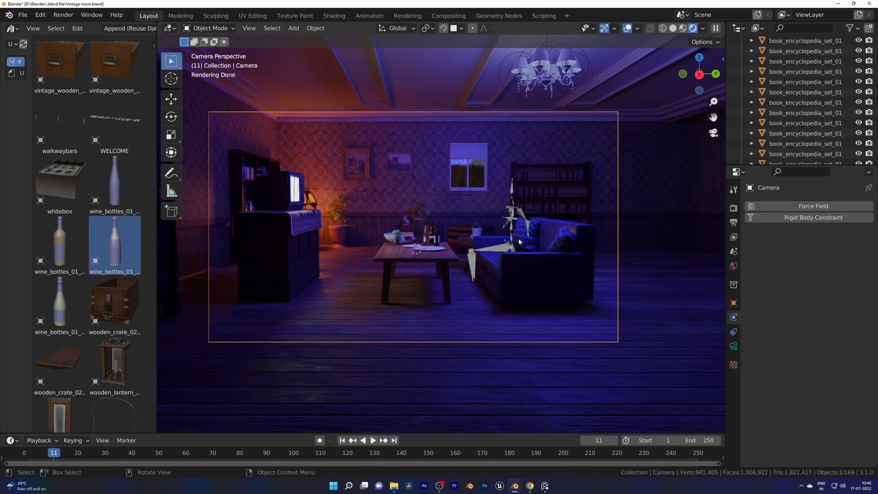
pyautogui.press('z')
# Adjust the power of the chandelier's blue point light while viewing the rendered result, and save the file.
pyautogui.click(567, 72)
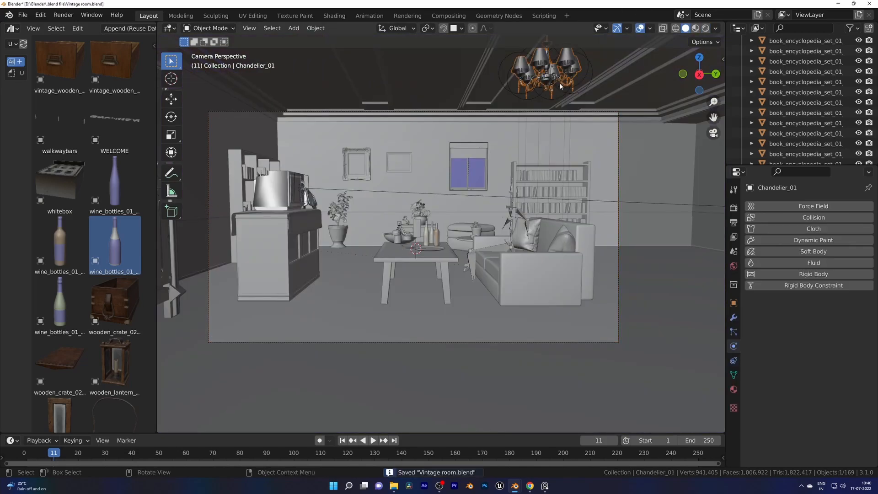
pyautogui.click(572, 73)
pyautogui.scroll(1, 573, 72)
pyautogui.keyDown('shift'); pyautogui.moveTo(572, 73); pyautogui.dragTo(523, 93, button='middle'); pyautogui.keyUp('shift')
pyautogui.click(733, 347)
pyautogui.click(828, 269)
pyautogui.press('z')
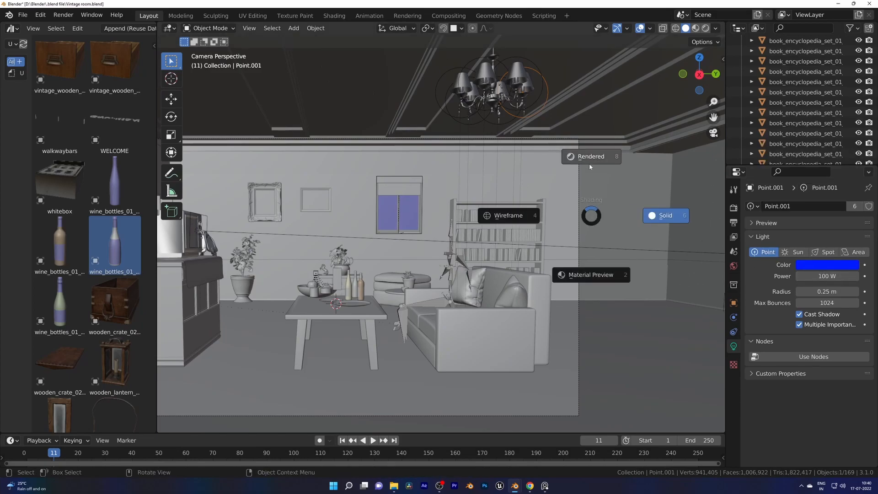
pyautogui.click(590, 158)
pyautogui.doubleClick(805, 276)
pyautogui.keyDown('shift'); pyautogui.moveTo(384, 297); pyautogui.dragTo(485, 295, button='middle'); pyautogui.keyUp('shift')
pyautogui.press('z')
pyautogui.click(526, 295)
pyautogui.hotkey('ctrl', 's')
# Try to link the vintage wooden drawer's material to the window blind parts.
pyautogui.moveTo(430, 247); pyautogui.dragTo(423, 268, button='middle')
pyautogui.scroll(4, 428, 266)
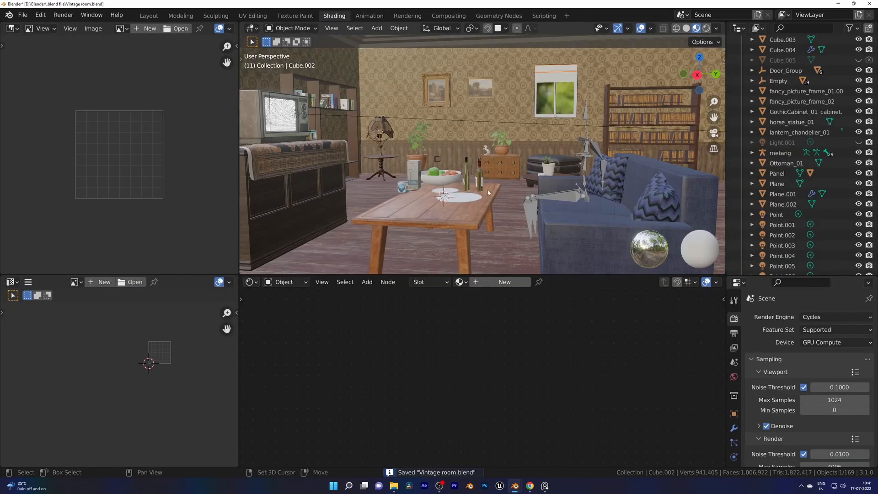
pyautogui.scroll(4, 488, 193)
pyautogui.press('`')
pyautogui.click(528, 183)
pyautogui.scroll(-4, 528, 180)
pyautogui.moveTo(528, 181); pyautogui.dragTo(512, 197, button='middle')
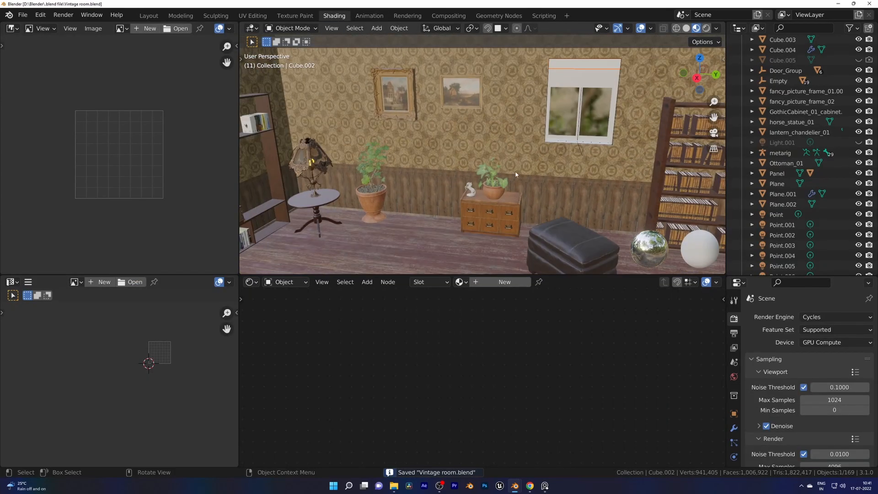
pyautogui.keyDown('shift'); pyautogui.click(489, 206); pyautogui.keyUp('shift')
pyautogui.click(540, 92)
pyautogui.click(534, 89)
pyautogui.click(529, 85)
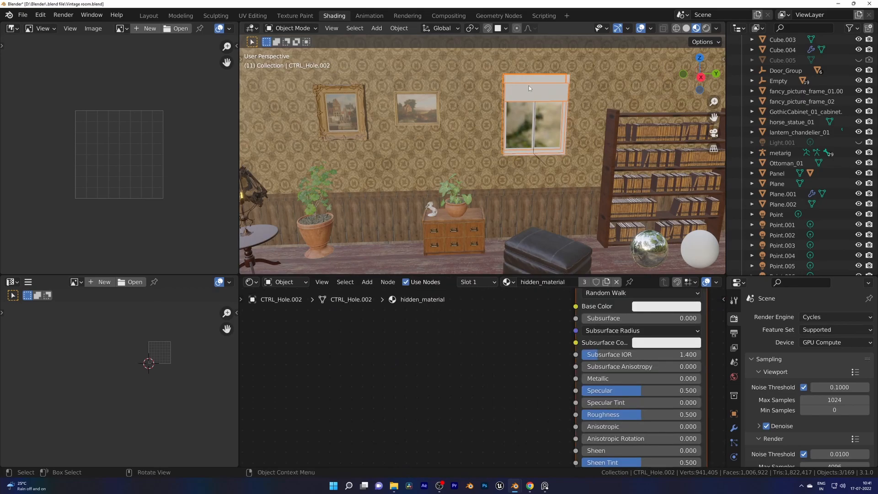
pyautogui.keyDown('shift'); pyautogui.click(474, 218); pyautogui.keyUp('shift')
pyautogui.hotkey('ctrl', 'l')
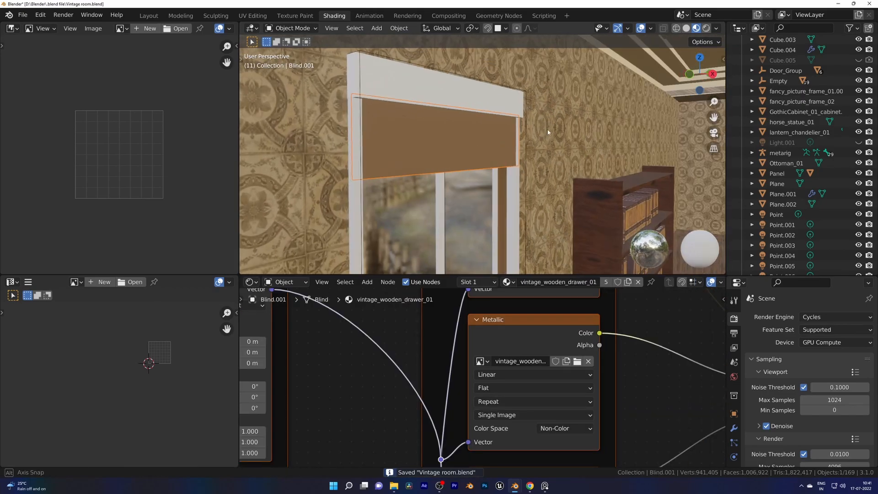
# Undo the material link on the window blind.
pyautogui.moveTo(548, 133); pyautogui.dragTo(411, 212, button='middle')
pyautogui.hotkey('ctrl', 'z')
pyautogui.hotkey('ctrl', 'z')
pyautogui.scroll(-4, 430, 204)
# Link the vintage wooden drawer's material to the window's blind housing, rails and sill.
pyautogui.click(495, 106)
pyautogui.moveTo(494, 106); pyautogui.dragTo(458, 175, button='middle')
pyautogui.keyDown('shift'); pyautogui.click(457, 179); pyautogui.keyUp('shift')
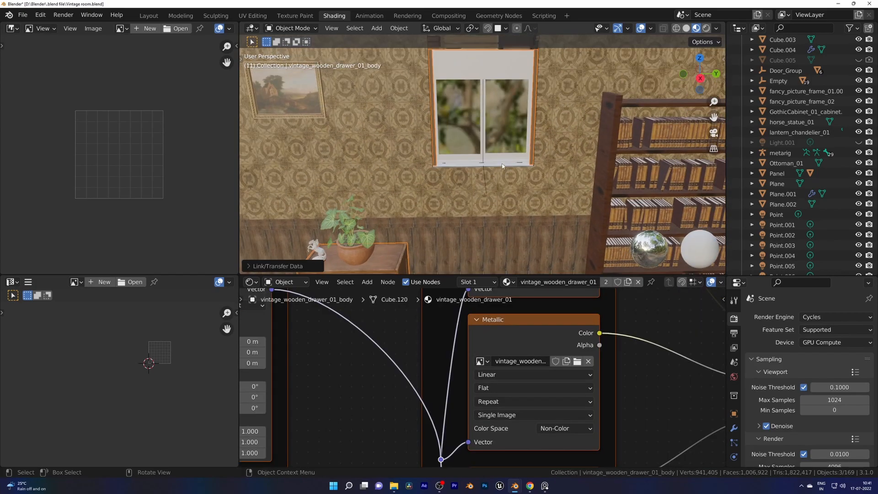
pyautogui.click(424, 176)
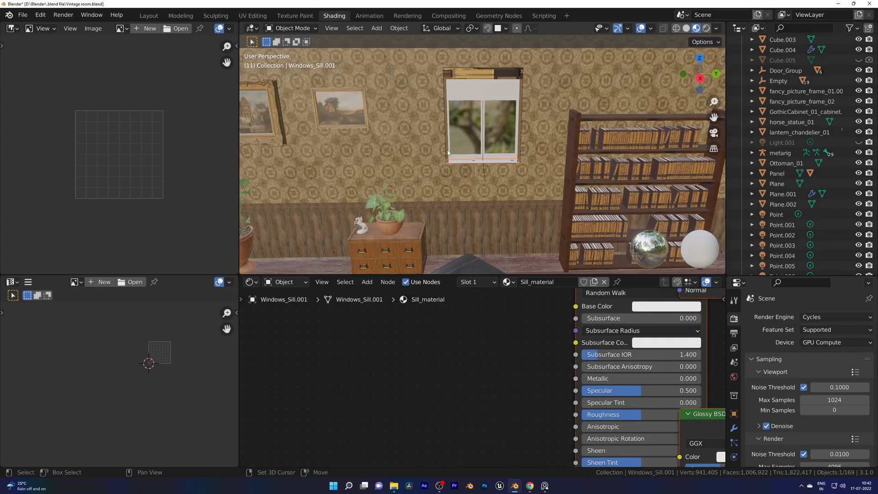
pyautogui.hotkey('ctrl', 'l')
pyautogui.click(450, 149)
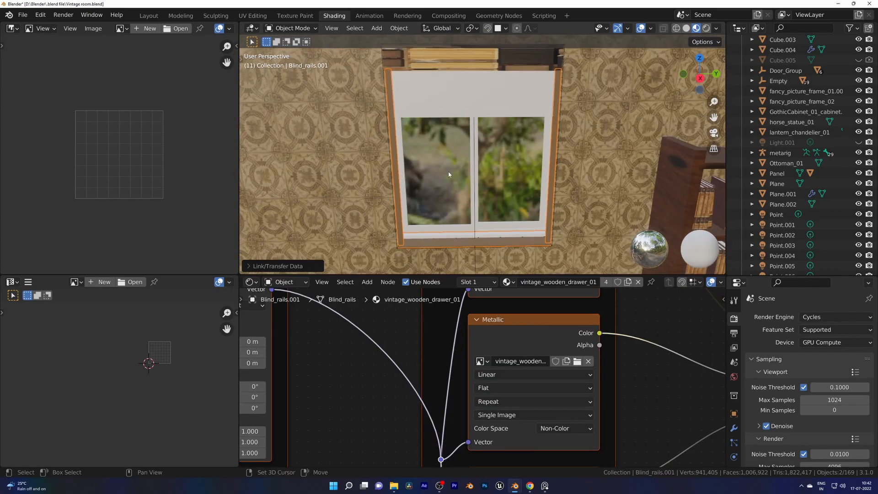
# Unwrap the wooden window trim and place its scaled-down UVs on a plain wood area of the drawer texture.
pyautogui.press('Tab')
pyautogui.press('u')
pyautogui.click(469, 119)
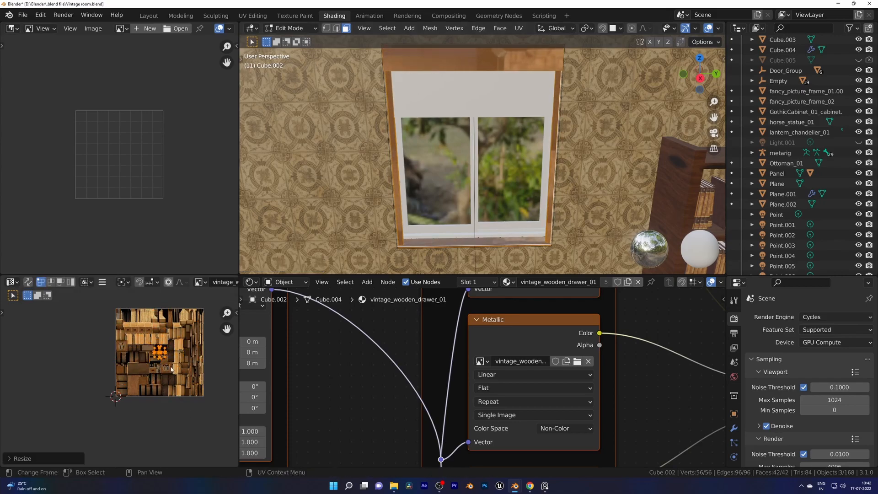
pyautogui.scroll(4, 165, 365)
pyautogui.press('g')
pyautogui.click(113, 407)
pyautogui.press('Tab')
pyautogui.press('Tab')
pyautogui.scroll(-4, 183, 352)
pyautogui.scroll(4, 172, 369)
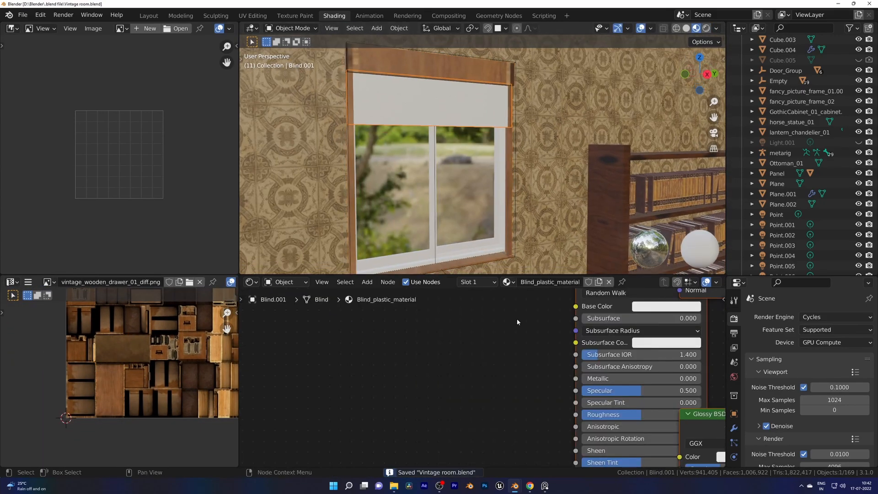
# Replace the window blind's plastic material with a new material.
pyautogui.press('Home')
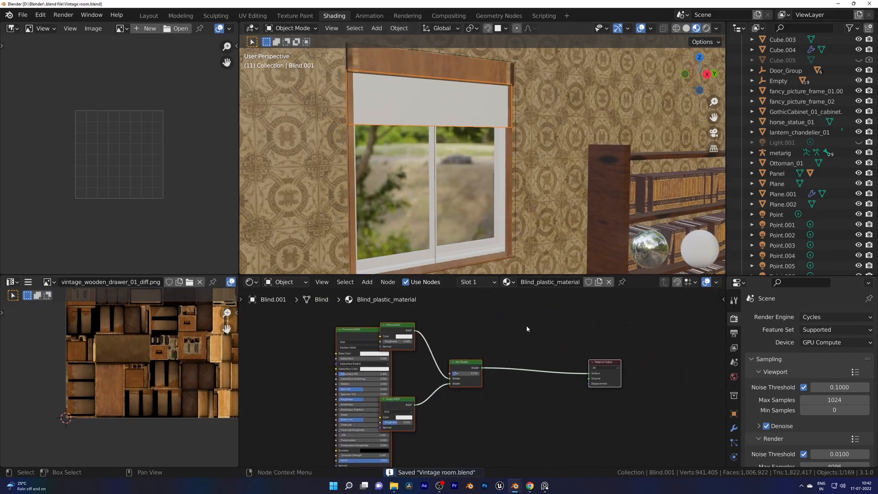
pyautogui.click(734, 445)
pyautogui.click(848, 360)
pyautogui.click(801, 360)
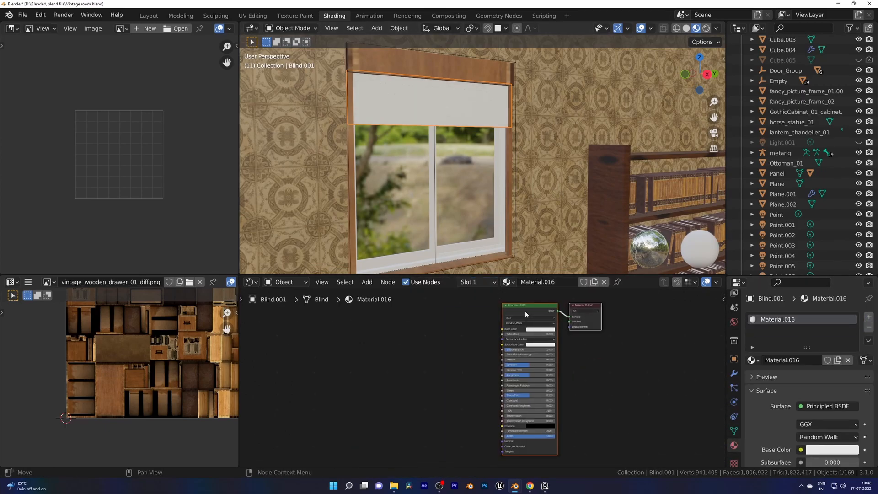
# Add a mapped image texture to the blind's base color and load TexturesCom_PersianCarpets0015_1_masked_S.png.
pyautogui.hotkey('ctrl', 't')
pyautogui.click(429, 348)
pyautogui.click(442, 361)
pyautogui.scroll(-2, 206, 357)
pyautogui.click(204, 362)
pyautogui.moveTo(708, 149); pyautogui.dragTo(708, 311)
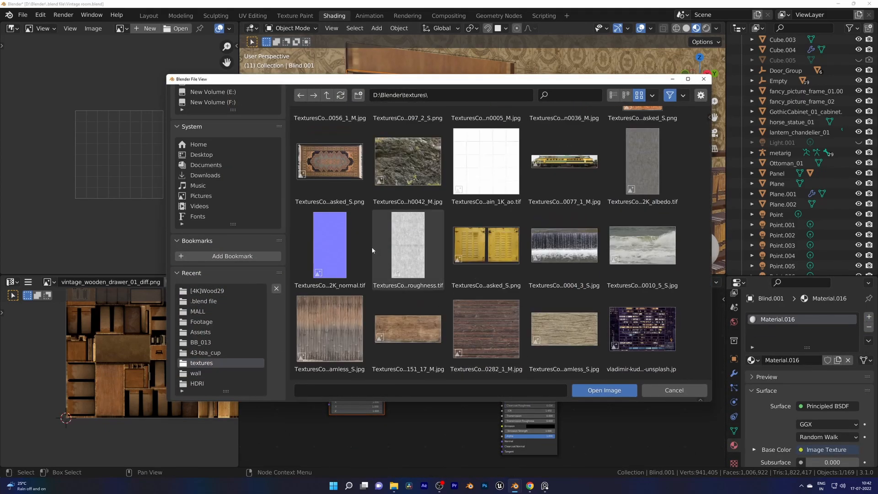
pyautogui.scroll(2, 385, 263)
pyautogui.doubleClick(423, 160)
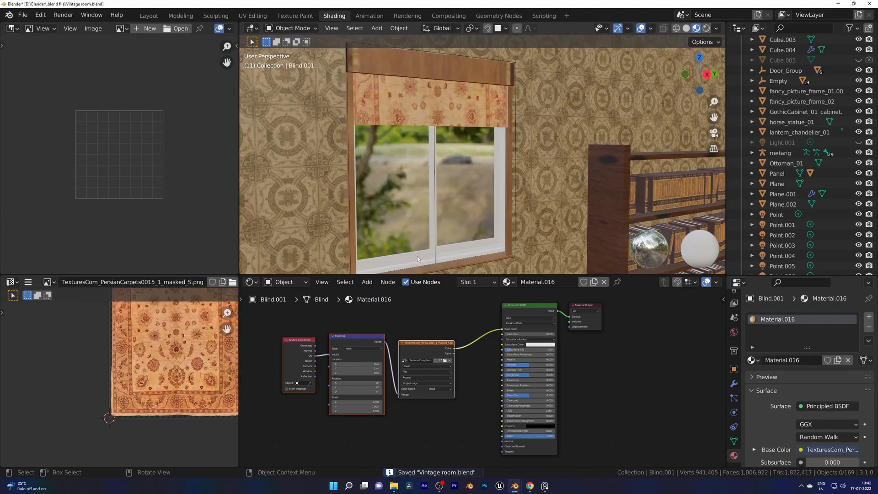
# Try giving the left window sash a third material slot with GothicCabinet_01.
pyautogui.click(417, 259)
pyautogui.click(444, 250)
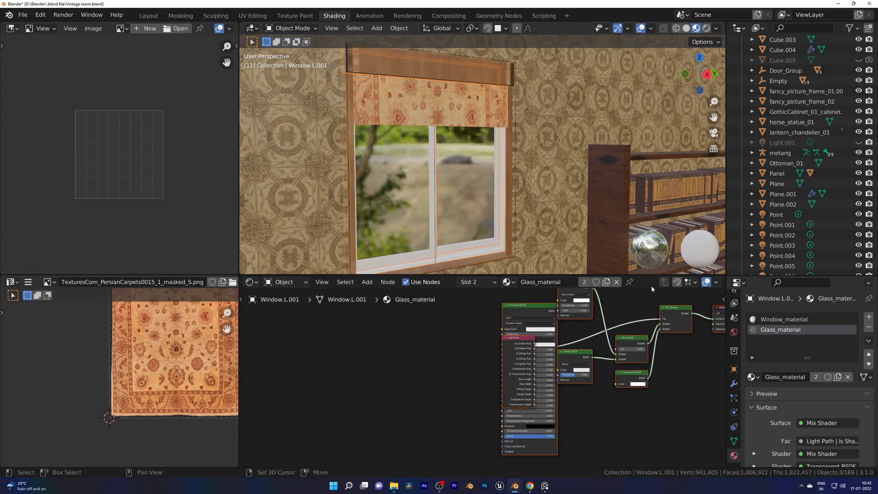
pyautogui.click(792, 320)
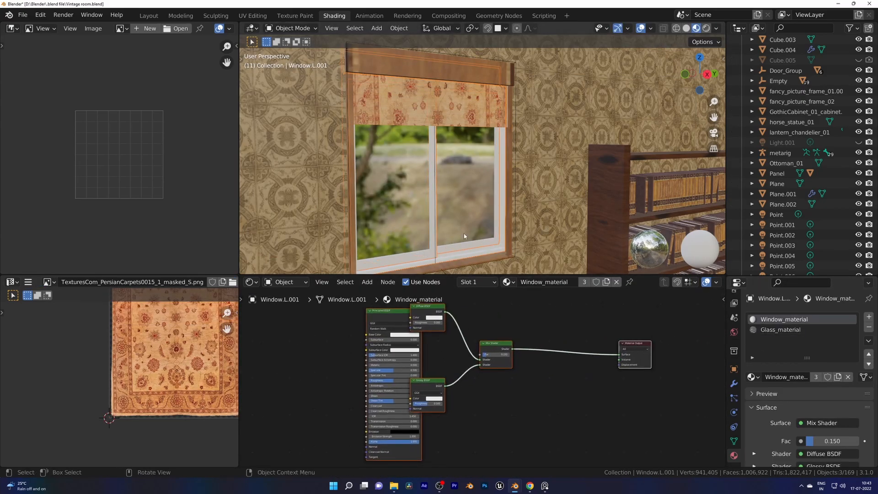
pyautogui.press('Tab')
pyautogui.click(870, 317)
pyautogui.click(753, 389)
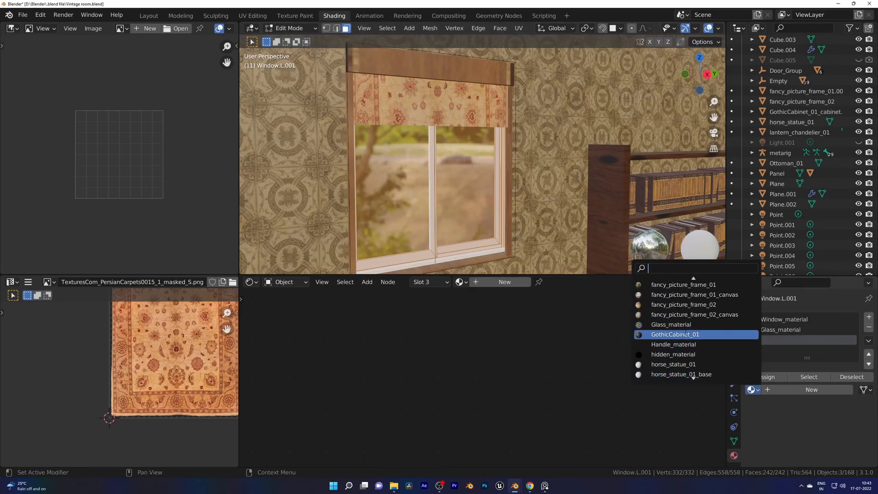
pyautogui.click(686, 335)
# Try assigning Glass_material to the left sash's pane face and save the file.
pyautogui.click(410, 214)
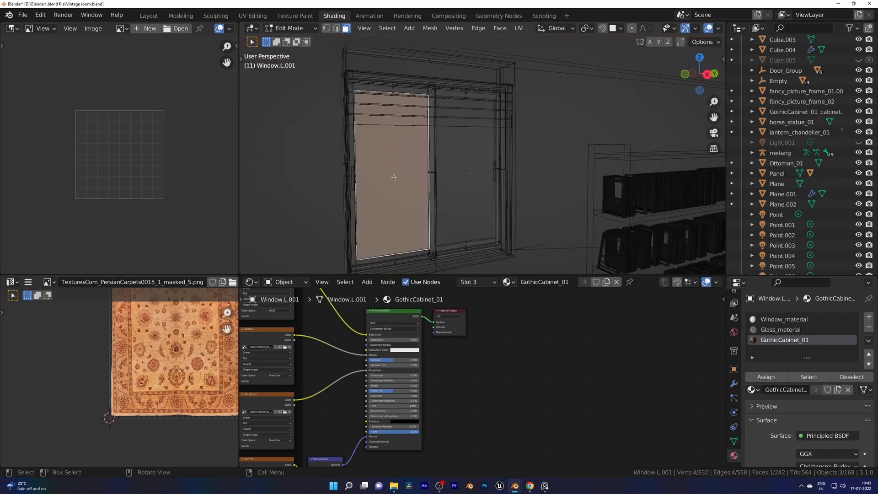
pyautogui.click(792, 329)
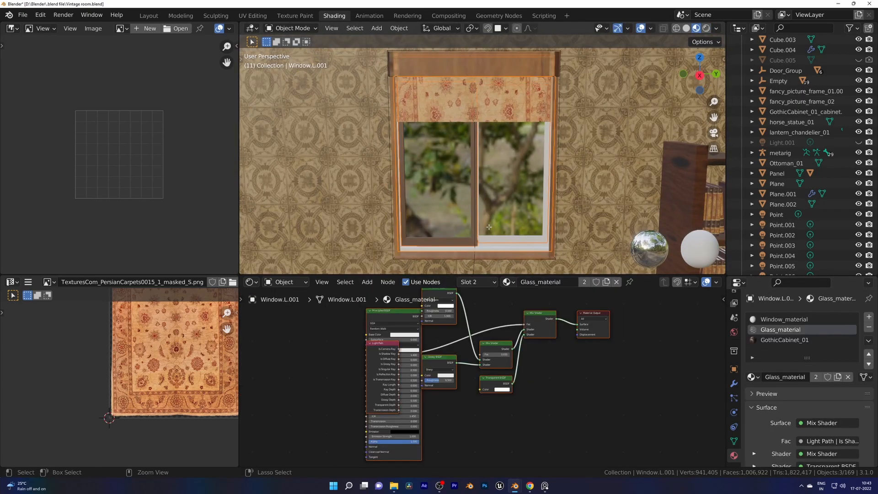
pyautogui.hotkey('ctrl', 's')
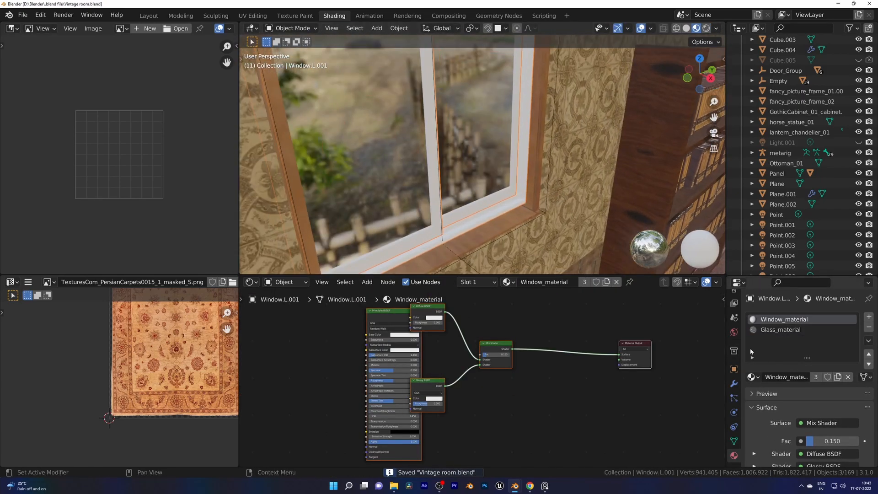
# Try assigning Material.006 from a new slot to the left sash frame, unwrap it and select the right sash's linked faces.
pyautogui.press('Tab')
pyautogui.click(869, 317)
pyautogui.click(460, 282)
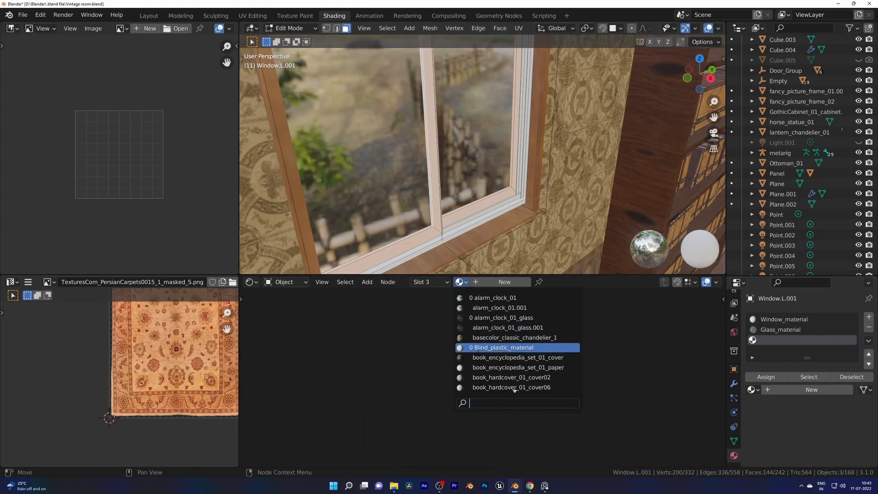
pyautogui.click(485, 317)
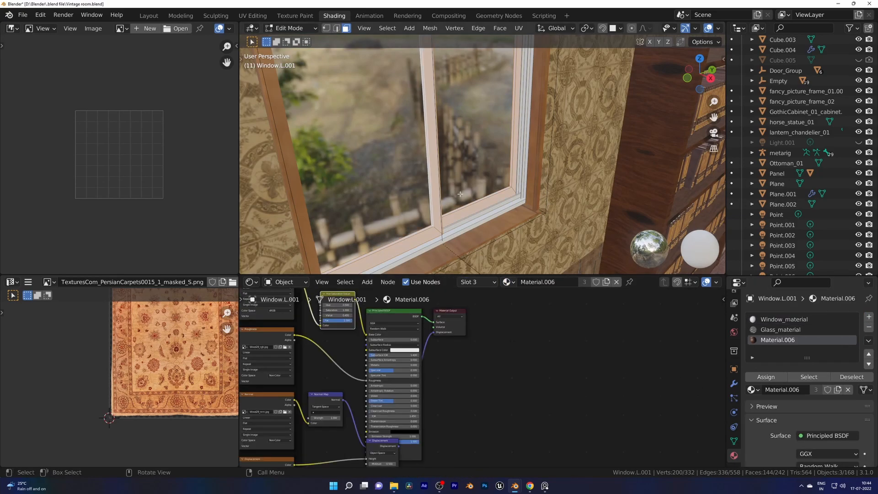
pyautogui.press('u')
pyautogui.click(484, 163)
pyautogui.click(514, 156)
pyautogui.press('l')
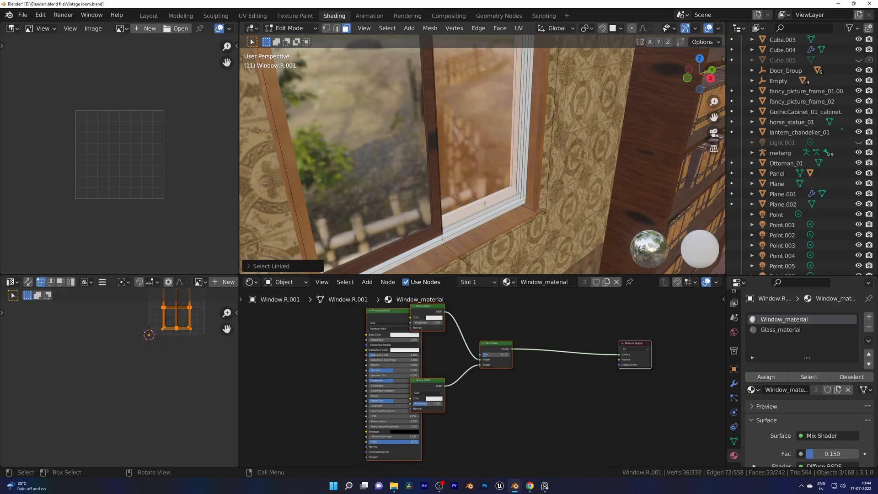
pyautogui.keyDown('shift'); pyautogui.click(482, 153); pyautogui.keyUp('shift')
# Undo the Material.006 assignment and unwrapping on the window sashes.
pyautogui.hotkey('ctrl', 'z')
pyautogui.hotkey('ctrl', 'z')
pyautogui.hotkey('ctrl', 'z')
pyautogui.hotkey('ctrl', 'z')
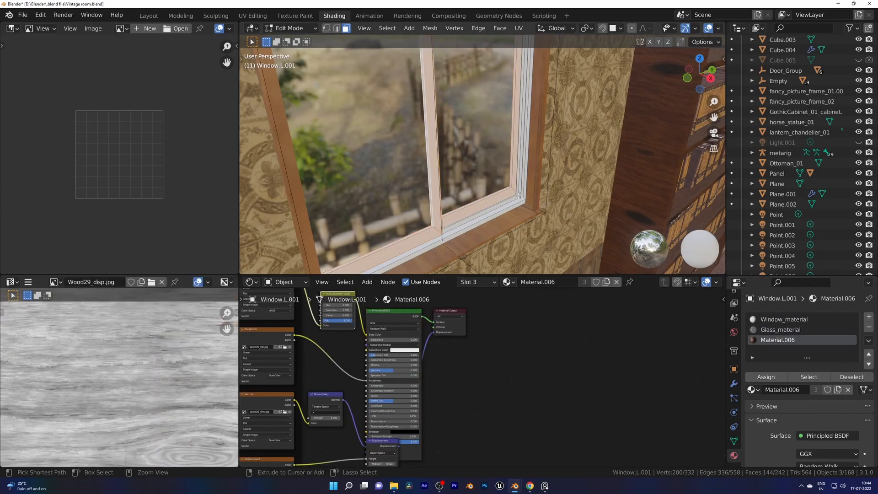
pyautogui.scroll(-2, 502, 388)
pyautogui.hotkey('ctrl', 'z')
pyautogui.hotkey('ctrl', 'z')
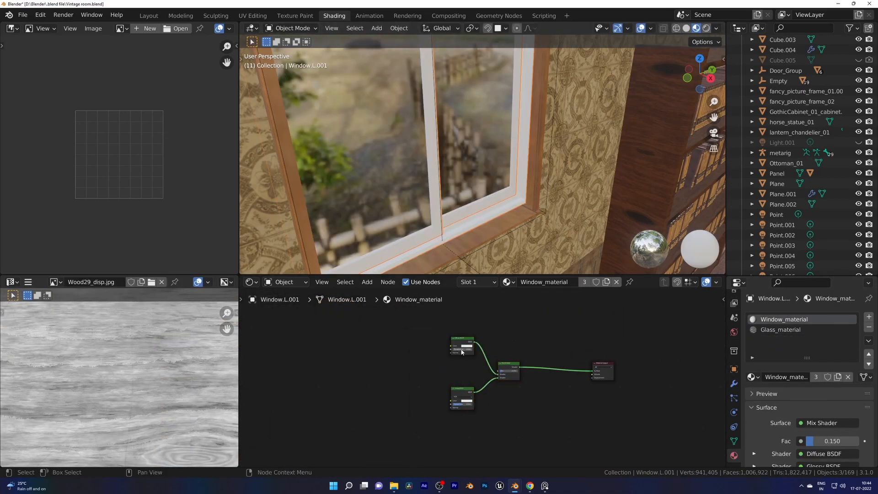
# Replace Window_material's shader nodes with a Principled BSDF connected to the Material Output.
pyautogui.press('x')
pyautogui.hotkey('shift', 'a')
pyautogui.moveTo(573, 377); pyautogui.dragTo(592, 371)
pyautogui.scroll(6, 434, 414)
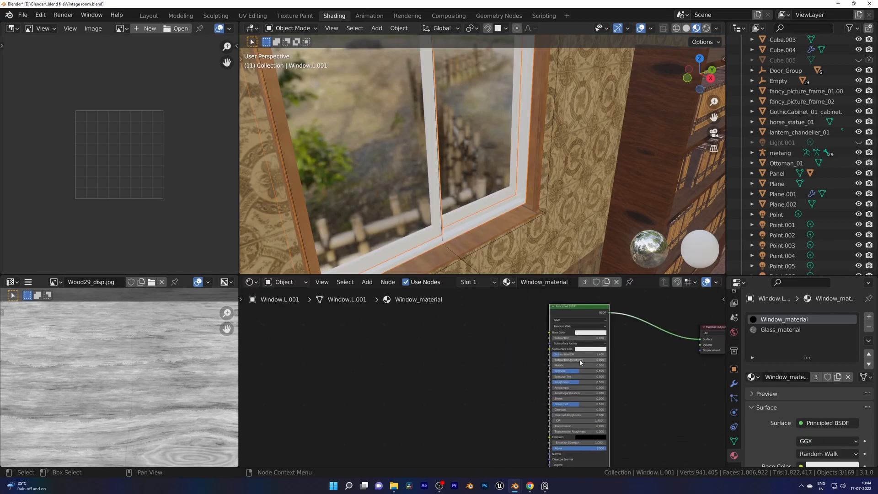
# Add a mapped image texture to Window_material's base color using the book_encyclopedia_set_01_cover_diff image.
pyautogui.hotkey('ctrl', 't')
pyautogui.moveTo(531, 408); pyautogui.dragTo(473, 366)
pyautogui.scroll(10, 477, 382)
pyautogui.click(397, 378)
pyautogui.scroll(-8, 433, 327)
pyautogui.click(439, 288)
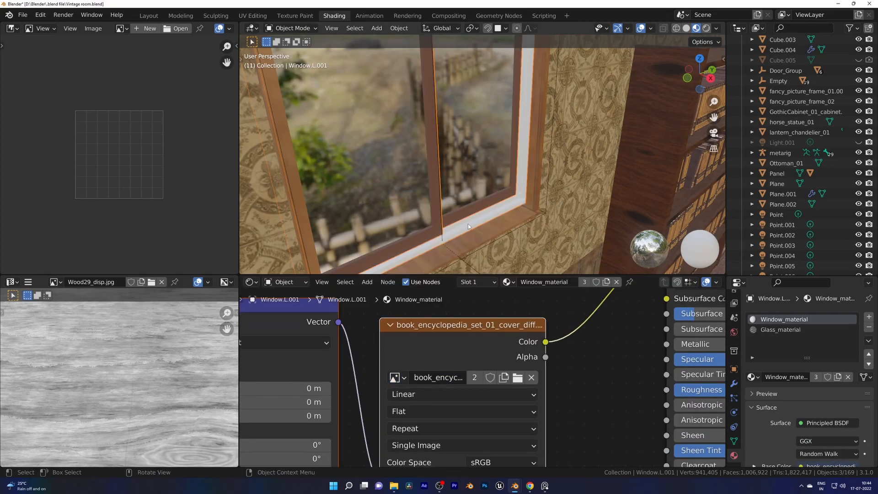
# Unwrap the window sashes in Edit Mode and scale their UVs over the texture.
pyautogui.press('Tab')
pyautogui.press('u')
pyautogui.click(461, 217)
pyautogui.press('s')
# Switch Window_material's image texture to GothicCabinet_01_diff.png.
pyautogui.click(397, 377)
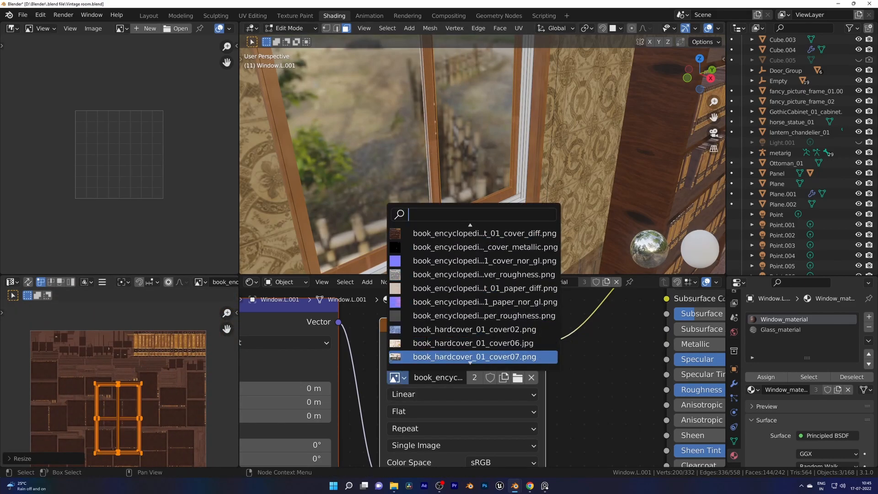
pyautogui.scroll(-6, 473, 320)
pyautogui.click(474, 357)
pyautogui.click(396, 377)
pyautogui.scroll(-10, 458, 320)
pyautogui.scroll(2, 457, 275)
pyautogui.click(458, 256)
# Move the window sashes' UVs onto a dark wood area of the cabinet texture.
pyautogui.moveTo(193, 362); pyautogui.dragTo(183, 407, button='middle')
pyautogui.press('g')
pyautogui.click(150, 361)
pyautogui.moveTo(161, 373); pyautogui.dragTo(165, 399, button='middle')
pyautogui.click(128, 360)
pyautogui.moveTo(424, 206); pyautogui.dragTo(430, 171, button='middle')
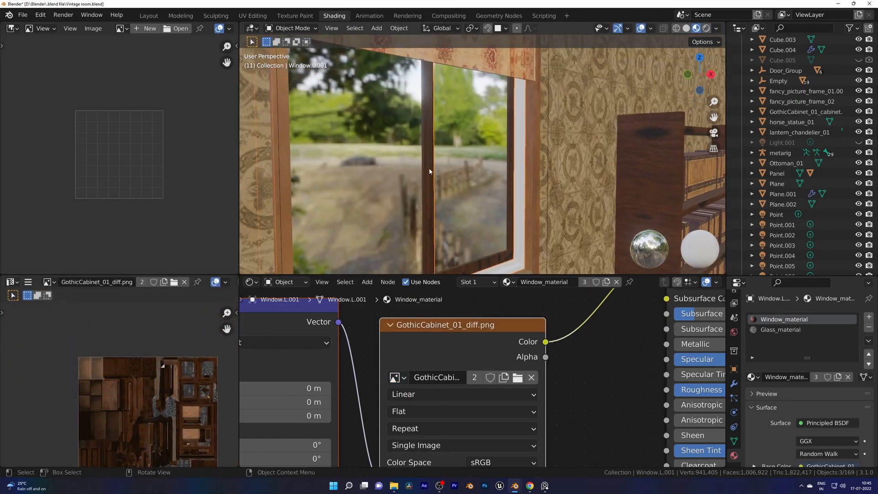
# Select the outer window frame's linked faces and give the frame an existing dark wood material.
pyautogui.scroll(-4, 430, 170)
pyautogui.click(485, 211)
pyautogui.press('l')
pyautogui.moveTo(494, 206); pyautogui.dragTo(507, 203, button='middle')
pyautogui.press('l')
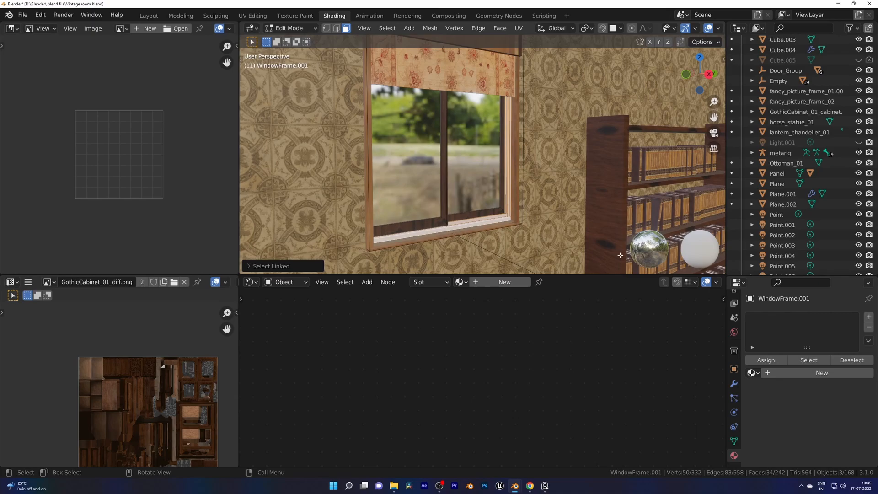
pyautogui.click(462, 282)
pyautogui.scroll(-15, 513, 387)
pyautogui.click(508, 380)
# Unwrap the outer window frame and rescale its UVs on the dark wood texture.
pyautogui.scroll(3, 519, 202)
pyautogui.press('u')
pyautogui.click(533, 209)
pyautogui.press('s')
pyautogui.click(128, 372)
pyautogui.press('Tab')
pyautogui.click(539, 230)
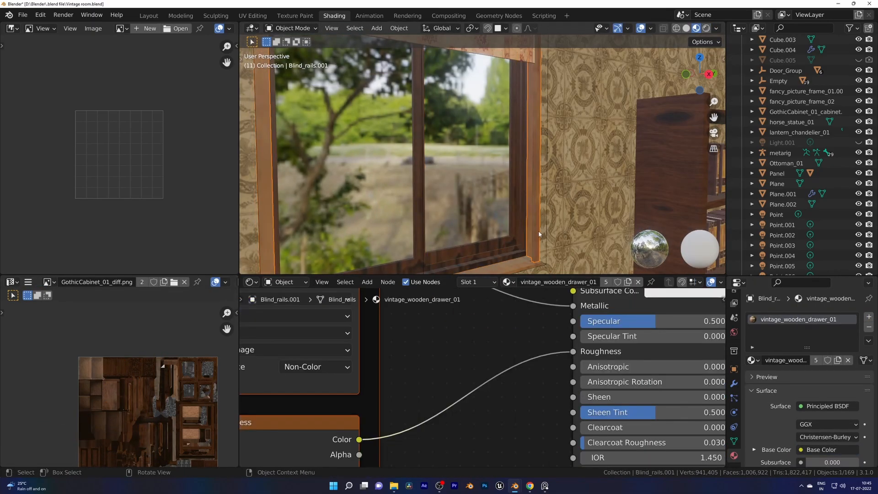
# Save the file and make the material preview use the scene's own lights and world.
pyautogui.press('Tab')
pyautogui.press('Tab')
pyautogui.scroll(-4, 525, 237)
pyautogui.hotkey('ctrl', 's')
pyautogui.moveTo(525, 237)
pyautogui.mouseDown(button='middle')
pyautogui.moveTo(473, 238)
pyautogui.moveTo(446, 215)
pyautogui.moveTo(484, 179)
pyautogui.mouseUp(button='middle')
pyautogui.click(716, 28)
pyautogui.click(659, 86)
pyautogui.click(659, 96)
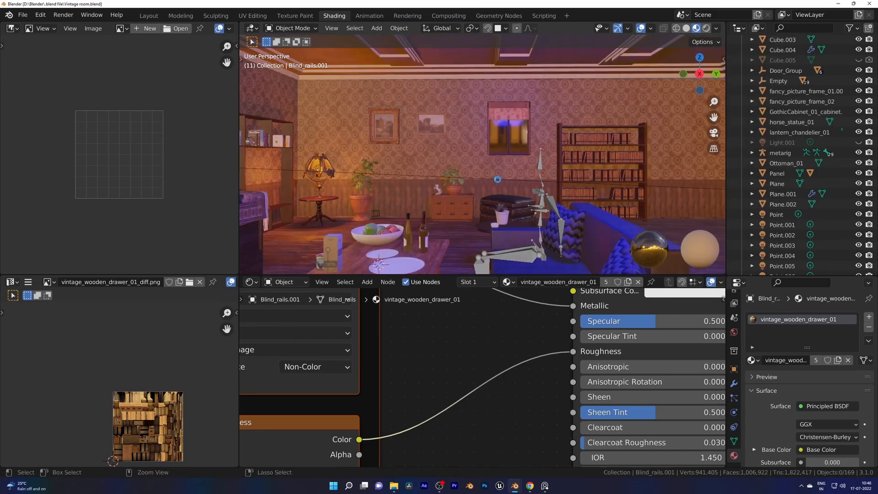
# Save the file and add an area light in the Layout workspace, working from outside the window wall.
pyautogui.hotkey('ctrl', 's')
pyautogui.click(149, 15)
pyautogui.press('KP_0')
pyautogui.moveTo(418, 227); pyautogui.dragTo(443, 255, button='middle')
pyautogui.press('KP_0')
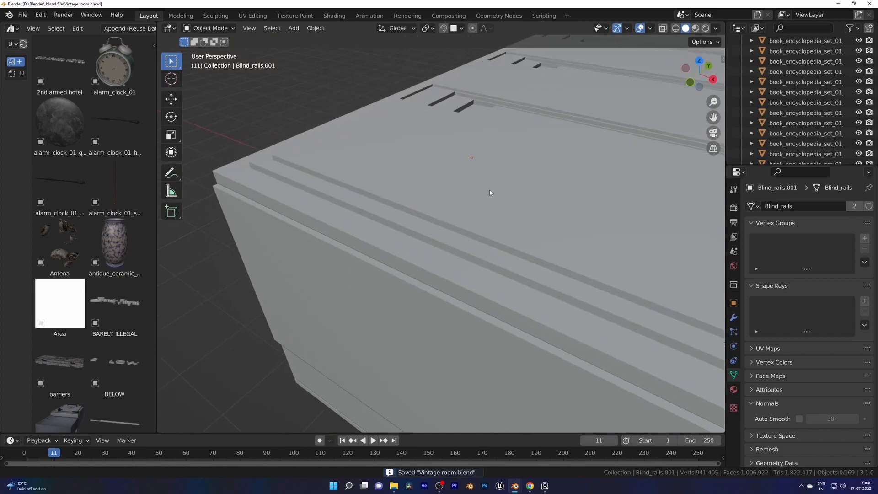
pyautogui.moveTo(490, 192); pyautogui.dragTo(385, 214, button='middle')
pyautogui.hotkey('shift', 'a')
pyautogui.moveTo(333, 318)
pyautogui.click(400, 352)
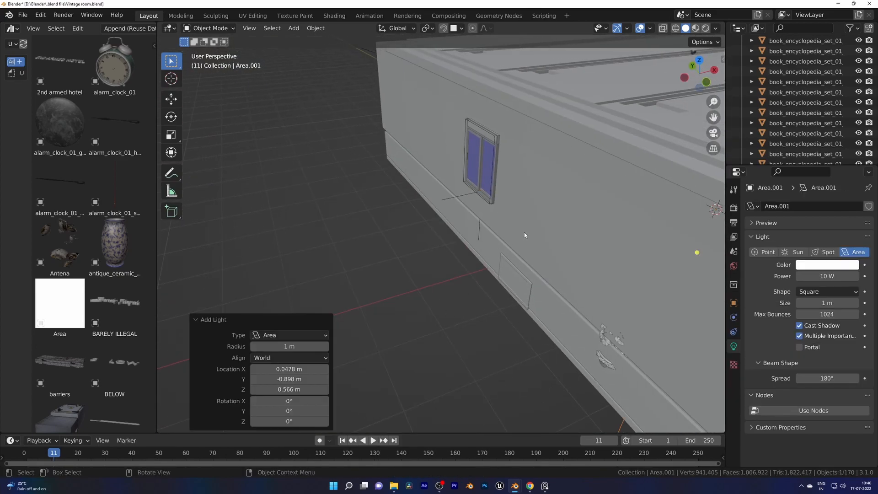
# Place the area light outside the window and rotate it about the Y axis to face the glass.
pyautogui.press('g')
pyautogui.click(486, 149)
pyautogui.press('r')
pyautogui.press('y')
pyautogui.click(489, 203)
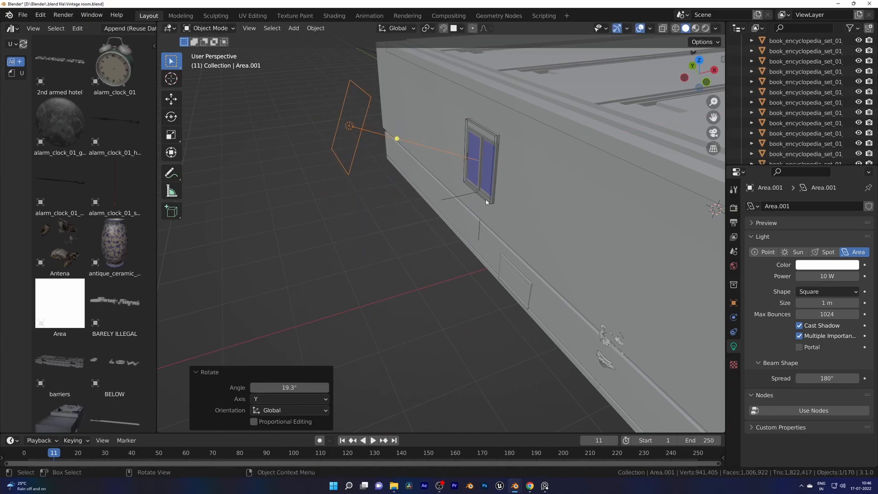
# Set the area light's power to 1000 W and its colour to pale cyan, shown in the rendered camera view.
pyautogui.write('1000')
pyautogui.press('Return')
pyautogui.click(812, 265)
pyautogui.click(807, 158)
pyautogui.press('z')
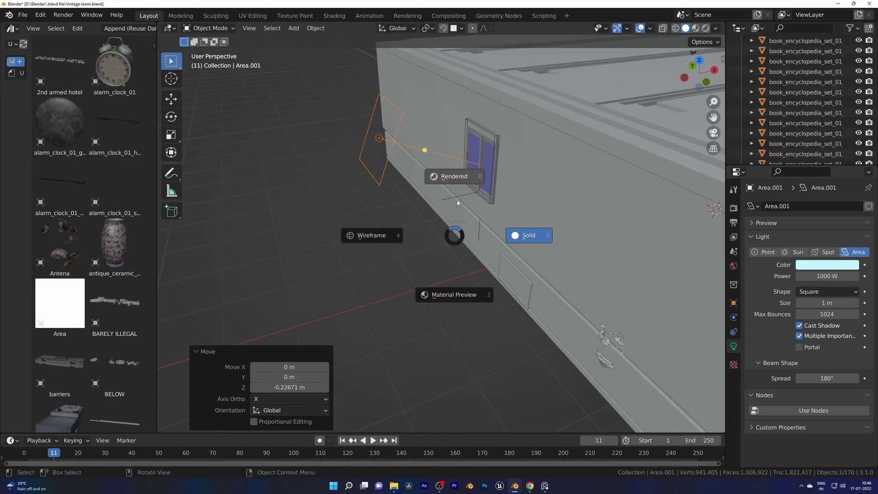
pyautogui.click(457, 197)
pyautogui.press('KP_0')
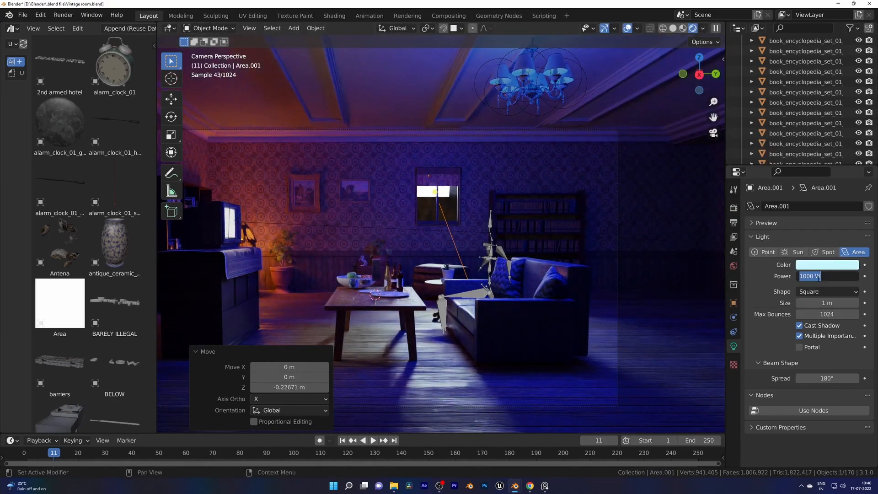
# Set the area light's power to 500 W and tilt it further about the global Y axis.
pyautogui.write('500')
pyautogui.press('Return')
pyautogui.press('r')
pyautogui.press('y')
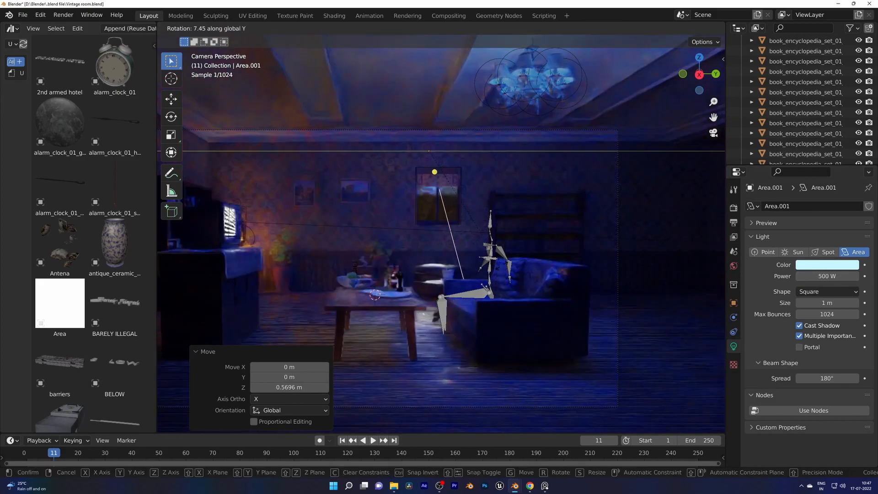
pyautogui.click(496, 267)
# Raise the window's area light about 0.23 m along Z and save the file.
pyautogui.press('g')
pyautogui.press('z')
pyautogui.click(486, 258)
pyautogui.keyDown('shift'); pyautogui.moveTo(484, 257); pyautogui.dragTo(525, 243, button='middle'); pyautogui.keyUp('shift')
pyautogui.hotkey('ctrl', 's')
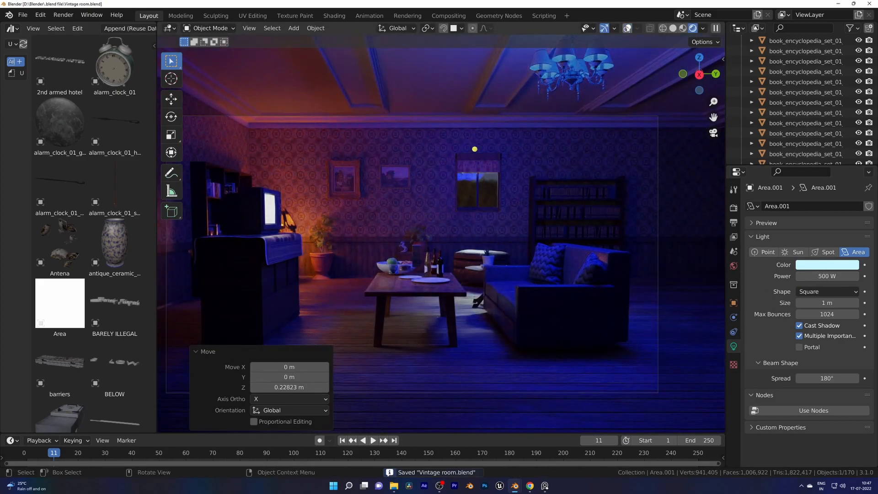
# Set the chandelier lights to warm yellow at 10 W and the table lamp's point light to blue.
pyautogui.click(628, 28)
pyautogui.click(570, 69)
pyautogui.click(827, 265)
pyautogui.click(787, 180)
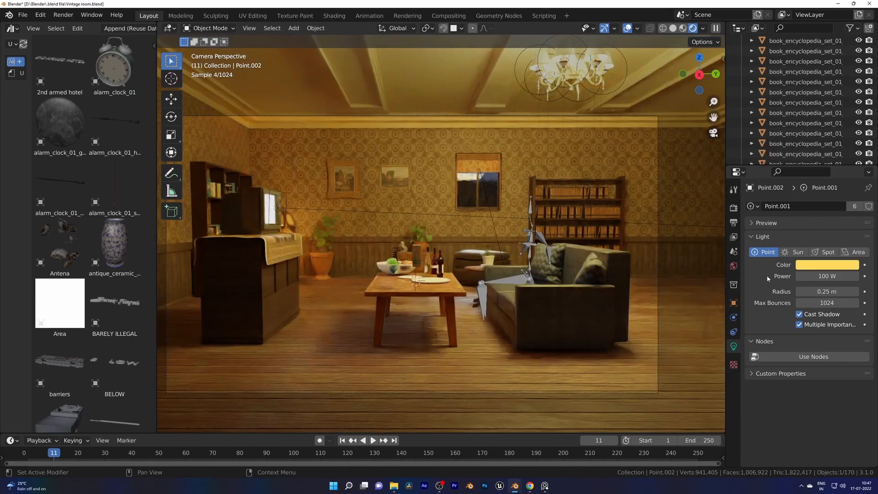
pyautogui.write('10')
pyautogui.press('Return')
pyautogui.click(827, 265)
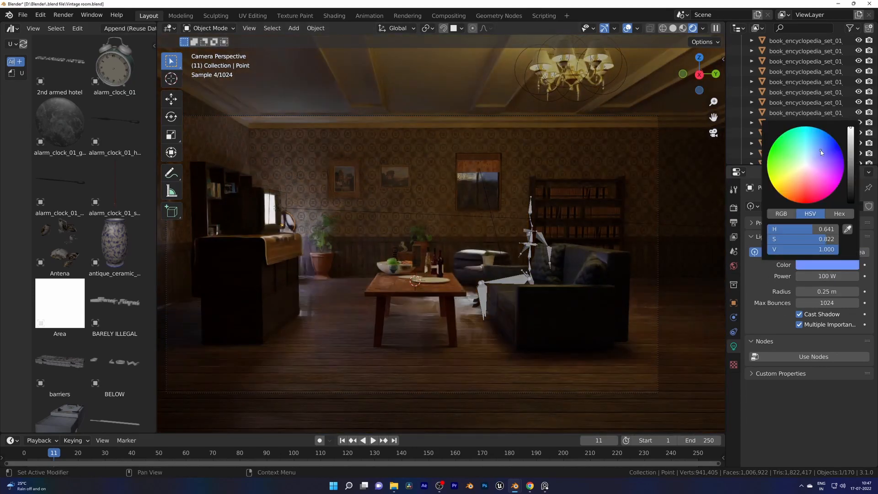
pyautogui.click(821, 150)
# Replace the window blind's base colour texture with a plain tan colour in the Shading workspace and save the file.
pyautogui.click(503, 170)
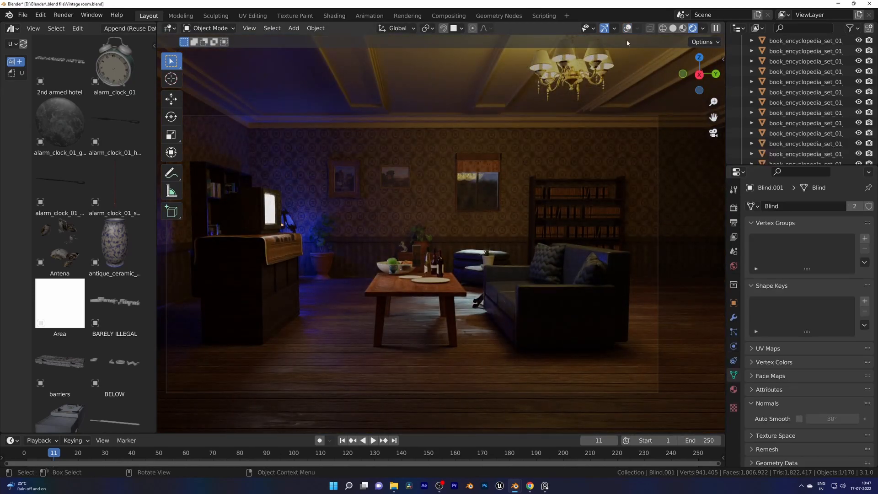
pyautogui.click(551, 188)
pyautogui.click(335, 16)
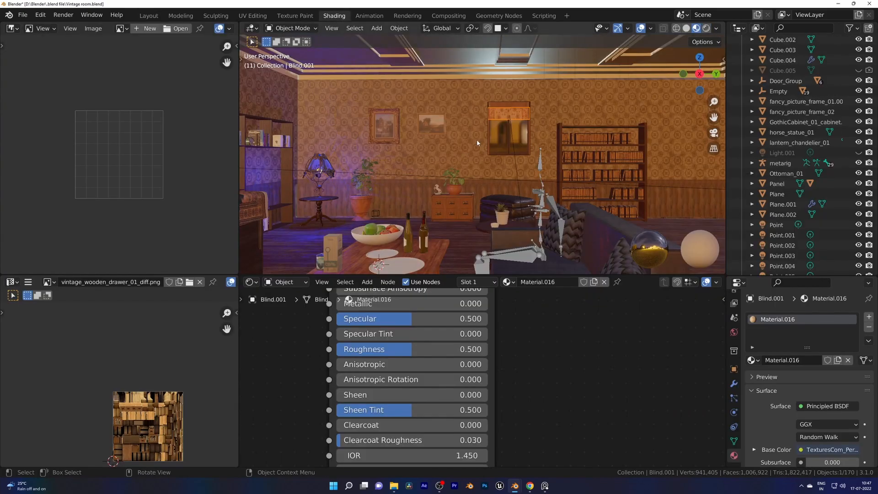
pyautogui.hotkey('ctrl', 's')
pyautogui.press('KP_Decimal')
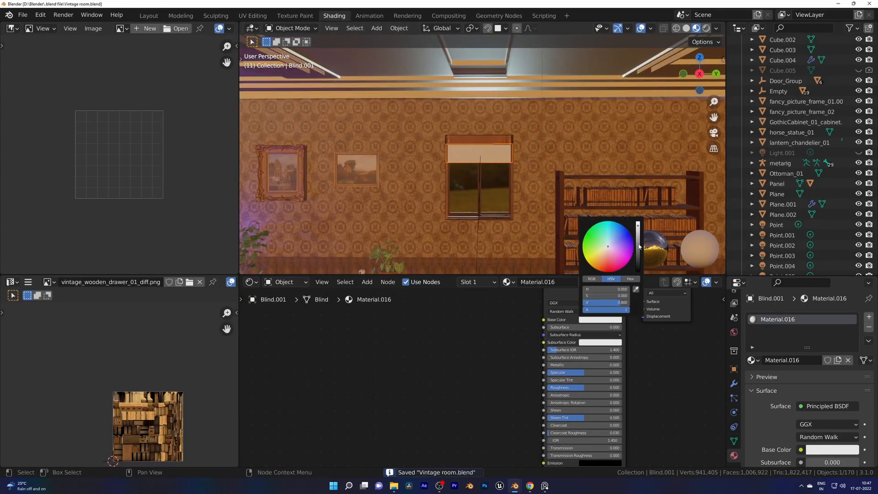
pyautogui.hotkey('alt', 'a')
pyautogui.scroll(2, 493, 163)
pyautogui.hotkey('ctrl', 's')
pyautogui.scroll(2, 500, 165)
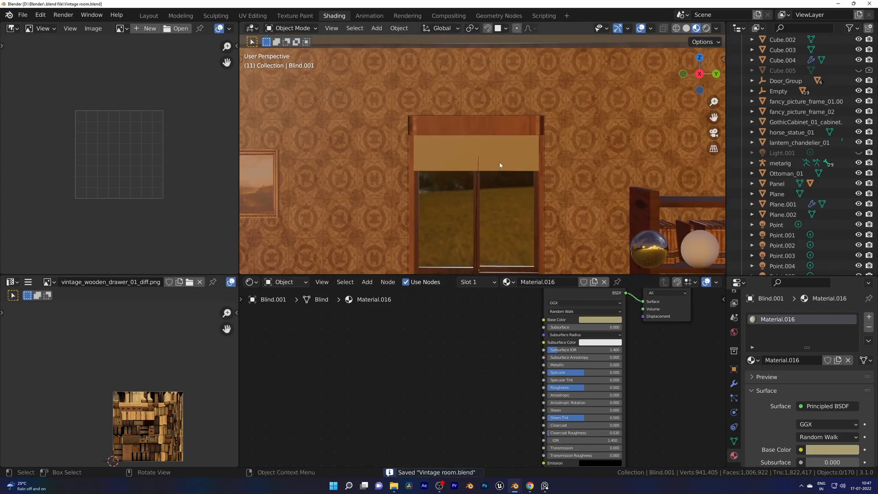
# Show the room in the rendered camera view and save the file.
pyautogui.scroll(-6, 495, 237)
pyautogui.press('KP_0')
pyautogui.press('z')
pyautogui.click(529, 146)
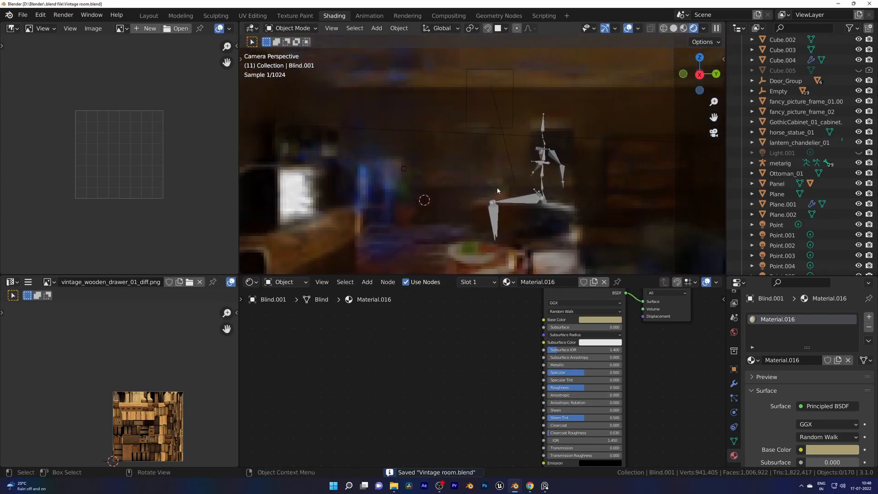
pyautogui.moveTo(486, 187); pyautogui.dragTo(515, 171, button='middle')
pyautogui.hotkey('ctrl', 's')
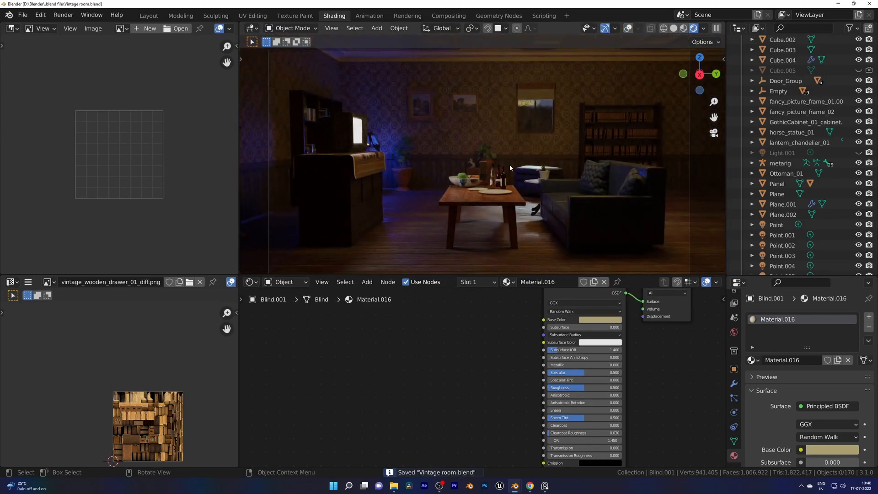
# Move the fish can to a new spot on the coffee table and lower it along Z.
pyautogui.scroll(1, 497, 171)
pyautogui.click(483, 174)
pyautogui.click(628, 28)
pyautogui.scroll(2, 490, 183)
pyautogui.press('g')
pyautogui.click(461, 214)
pyautogui.press('g')
pyautogui.press('z')
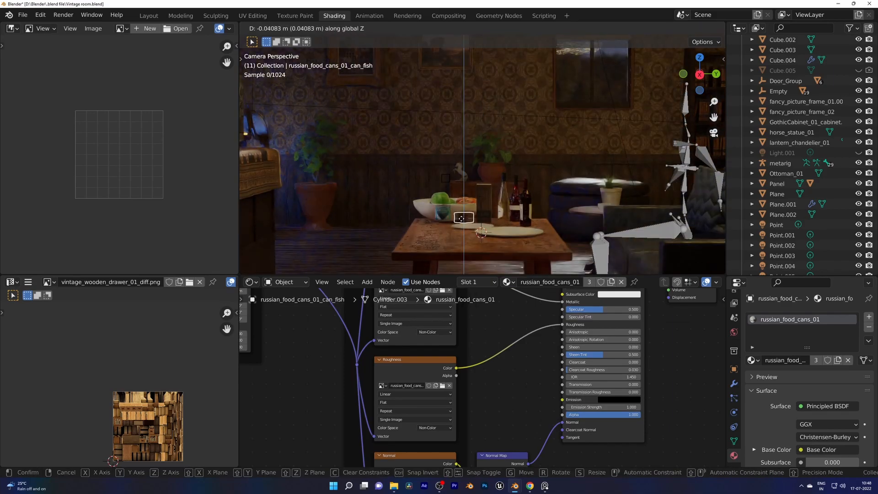
pyautogui.click(463, 208)
# Lower the salt box and both food cans along Z onto the tabletop in material preview, and save the file.
pyautogui.press('z')
pyautogui.click(469, 237)
pyautogui.press('KP_0')
pyautogui.keyDown('shift'); pyautogui.click(565, 57); pyautogui.keyUp('shift')
pyautogui.press('g')
pyautogui.press('z')
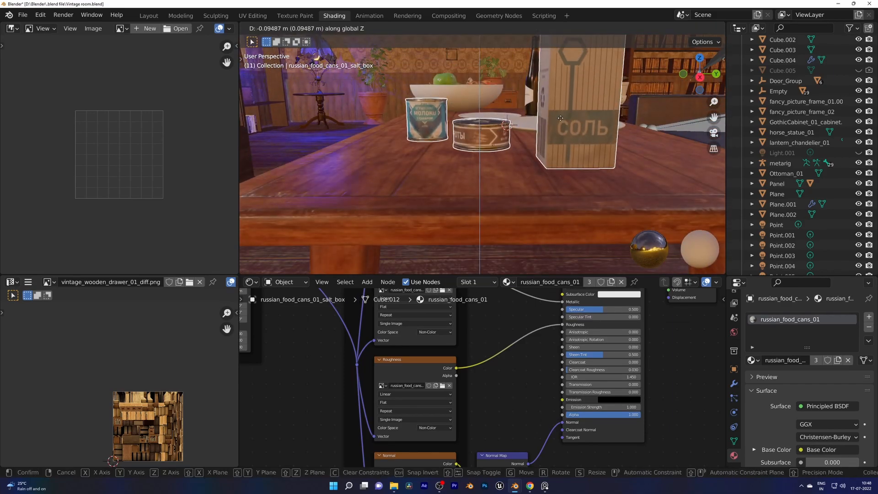
pyautogui.press('z')
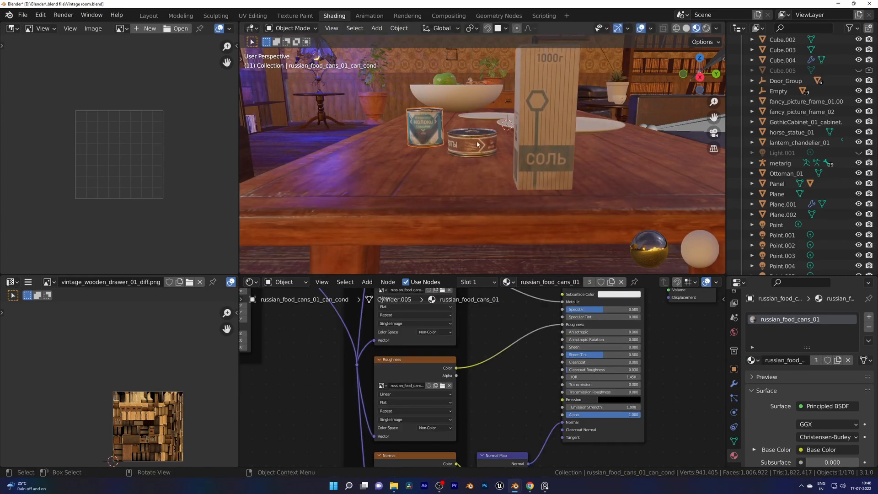
pyautogui.scroll(-8, 465, 145)
pyautogui.hotkey('ctrl', 's')
pyautogui.hotkey('alt', 'a')
# Examine the rendered lighting from the camera and from behind the sofa, saving the file along the way.
pyautogui.press('z')
pyautogui.click(498, 161)
pyautogui.press('KP_0')
pyautogui.moveTo(544, 170); pyautogui.dragTo(467, 169, button='middle')
pyautogui.hotkey('ctrl', 's')
pyautogui.scroll(3, 488, 158)
pyautogui.press('z')
pyautogui.click(488, 182)
pyautogui.press('z')
pyautogui.click(489, 149)
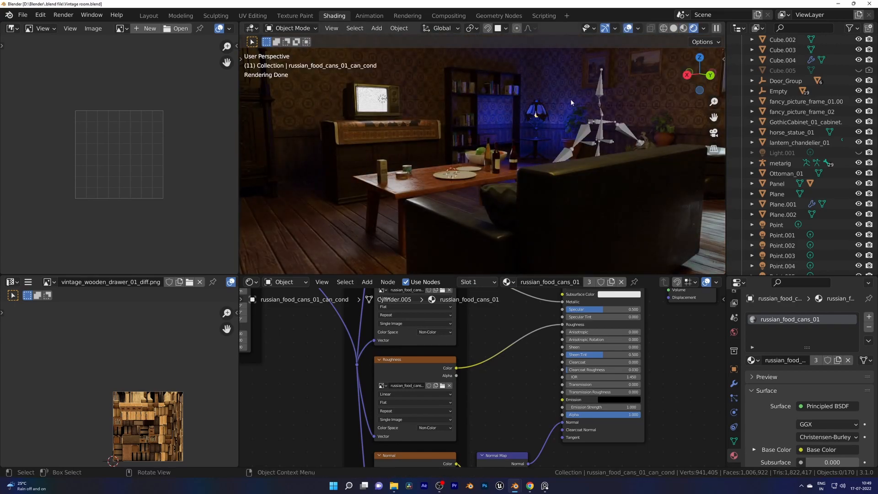
# Set the table lamp's point light colour to orange.
pyautogui.click(799, 142)
pyautogui.click(776, 225)
pyautogui.click(827, 376)
pyautogui.click(791, 298)
pyautogui.press('KP_Decimal')
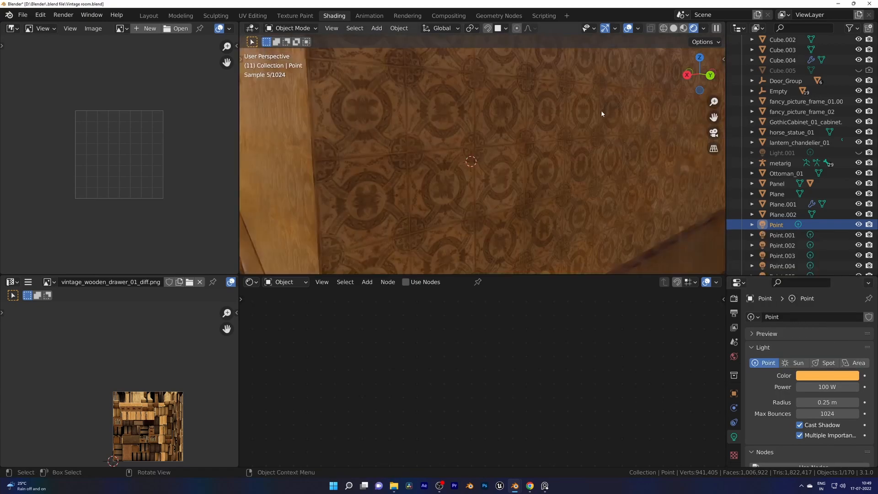
# Set the chandelier's point light colour to deep blue.
pyautogui.scroll(-10, 604, 112)
pyautogui.click(541, 52)
pyautogui.click(823, 376)
pyautogui.click(820, 256)
pyautogui.click(818, 377)
pyautogui.click(825, 251)
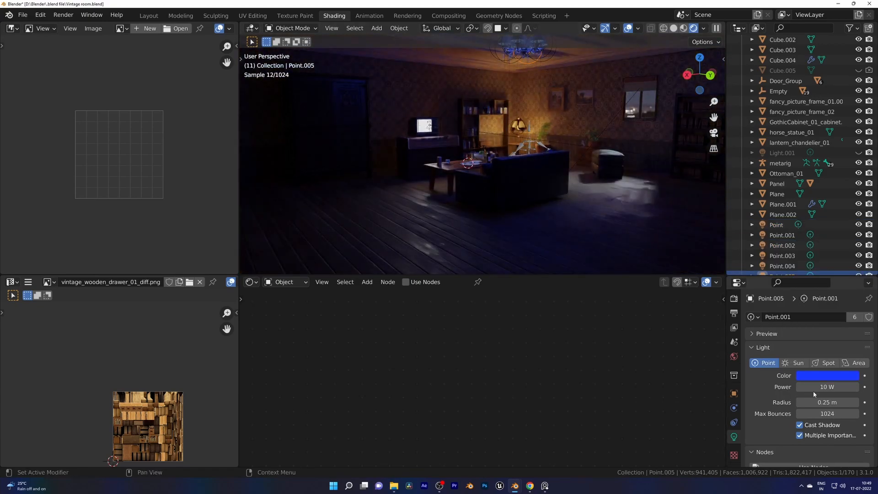
# Set the chandelier light's power to 100 W and save the file.
pyautogui.click(814, 388)
pyautogui.write('100')
pyautogui.press('Return')
pyautogui.scroll(5, 549, 160)
pyautogui.moveTo(562, 156); pyautogui.dragTo(549, 155, button='middle')
pyautogui.click(628, 29)
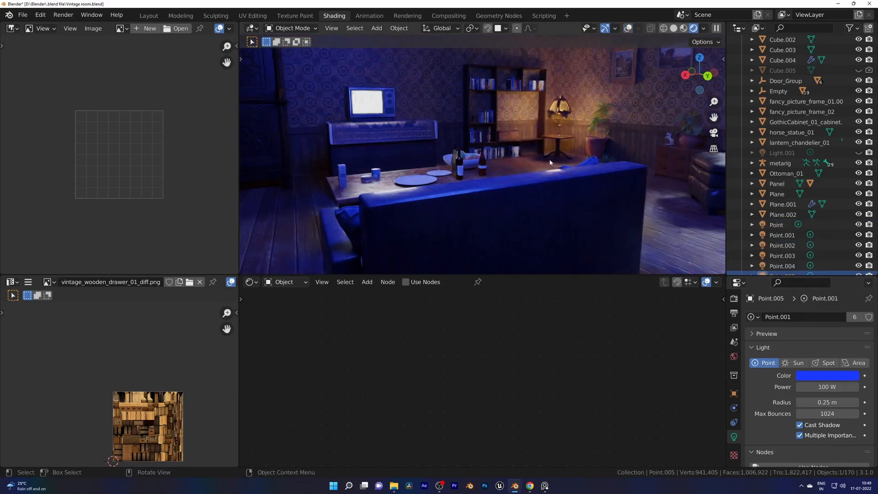
pyautogui.scroll(-5, 552, 164)
pyautogui.hotkey('ctrl', 's')
# Duplicate the scene camera to create a second viewpoint.
pyautogui.moveTo(473, 197); pyautogui.dragTo(448, 197, button='middle')
pyautogui.click(628, 29)
pyautogui.click(415, 143)
pyautogui.scroll(-6, 389, 153)
pyautogui.click(346, 163)
pyautogui.scroll(7, 435, 191)
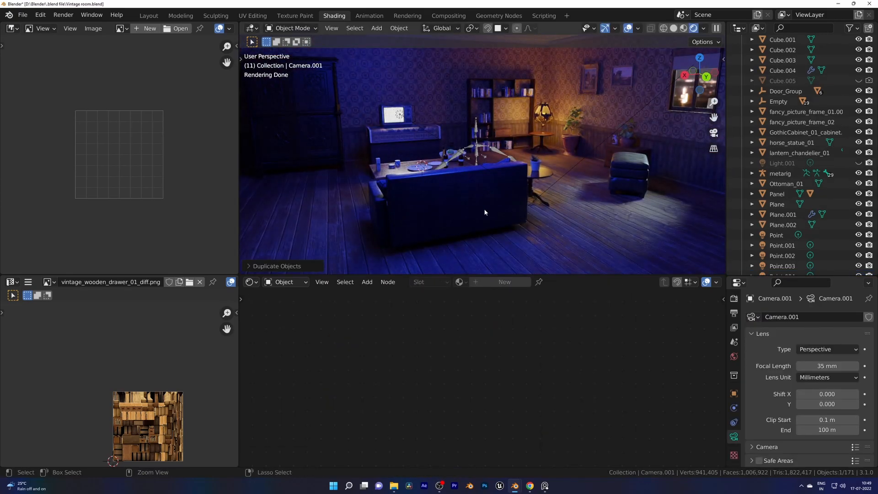
pyautogui.scroll(5, 501, 186)
pyautogui.scroll(-4, 500, 186)
# Make the duplicated camera active and align it to the current view from behind the sofa.
pyautogui.press('ctrl+KP_0')
pyautogui.moveTo(505, 193)
pyautogui.mouseDown(button='middle')
pyautogui.moveTo(493, 195)
pyautogui.moveTo(513, 199)
pyautogui.mouseUp(button='middle')
pyautogui.press('ctrl+alt+KP_0')
pyautogui.click(628, 28)
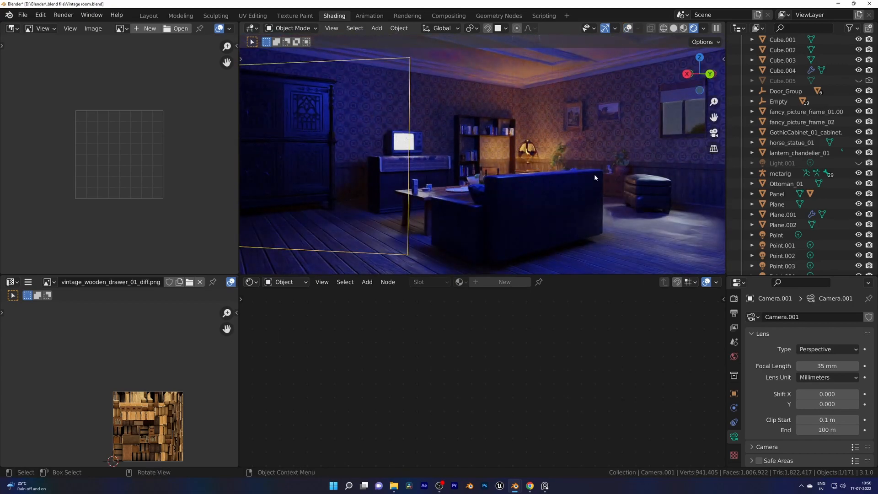
# Shift the second camera, including along the Y axis, to reframe the sofa, TV and lamp.
pyautogui.press('KP_0')
pyautogui.press('g')
pyautogui.click(550, 218)
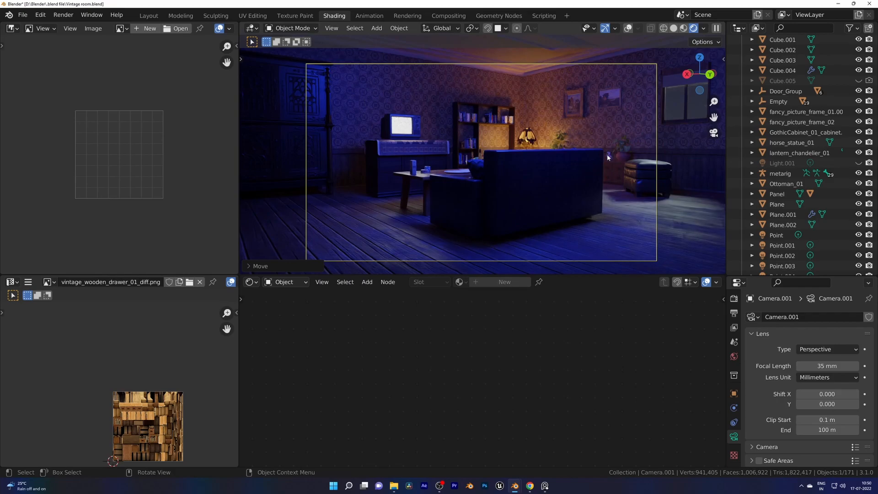
pyautogui.press('g')
pyautogui.press('y')
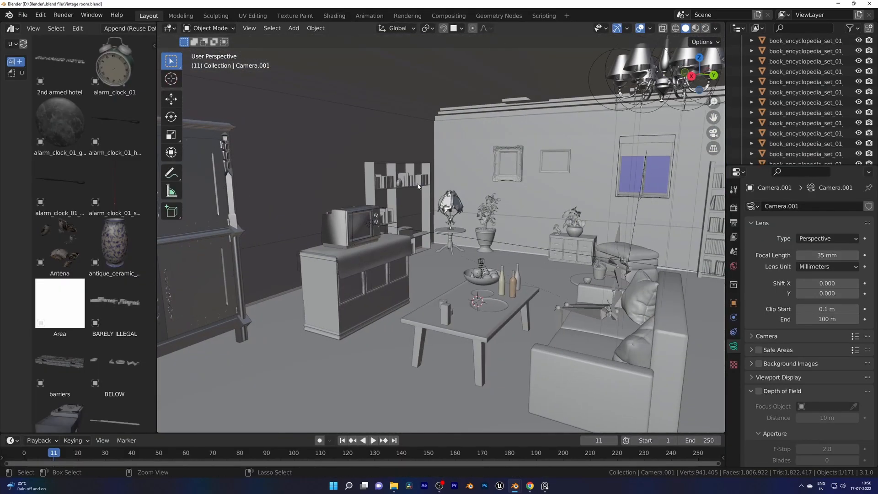
# Save the file, then add a Bezier curve and raise it along Z in the Layout workspace.
pyautogui.hotkey('ctrl', 's')
pyautogui.moveTo(418, 186); pyautogui.dragTo(471, 157, button='middle')
pyautogui.hotkey('shift', 'a')
pyautogui.moveTo(293, 46)
pyautogui.click(374, 47)
pyautogui.press('g')
pyautogui.press('z')
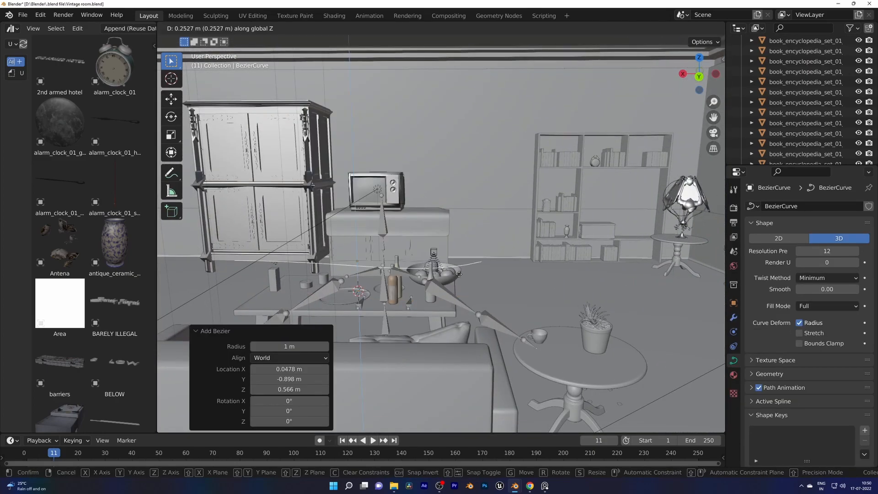
pyautogui.click(443, 199)
# Clear the Bezier curve's points and draw a wavy wire around the upper walls using the Draw tool with Surface depth.
pyautogui.keyDown('shift'); pyautogui.moveTo(443, 199); pyautogui.dragTo(517, 234, button='middle'); pyautogui.keyUp('shift')
pyautogui.press('Tab')
pyautogui.click(733, 190)
pyautogui.click(171, 212)
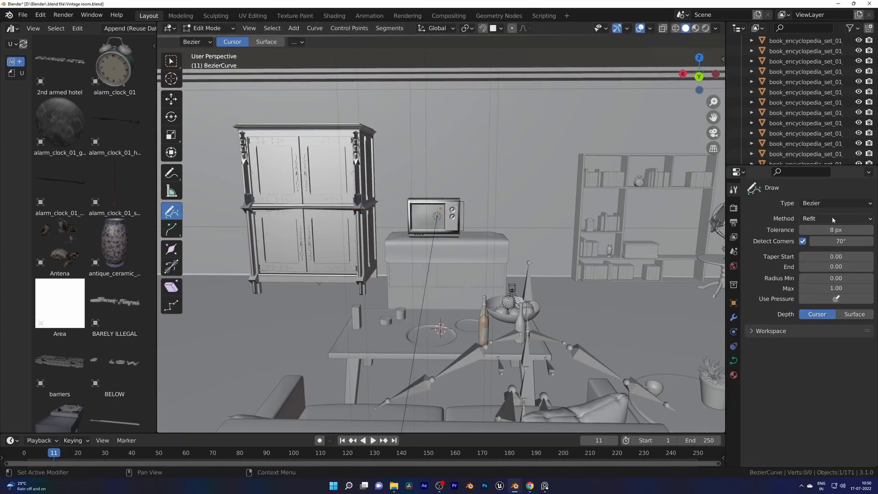
pyautogui.moveTo(407, 137); pyautogui.dragTo(365, 122, button='middle')
pyautogui.moveTo(417, 130); pyautogui.dragTo(426, 133)
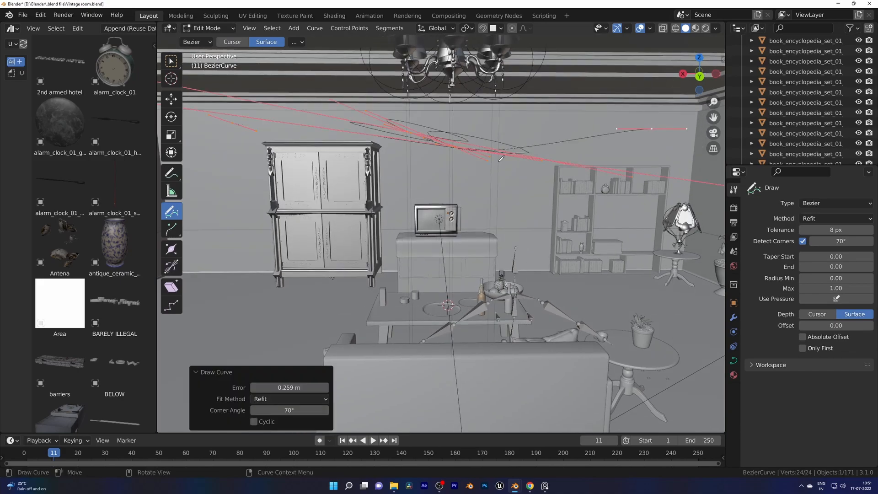
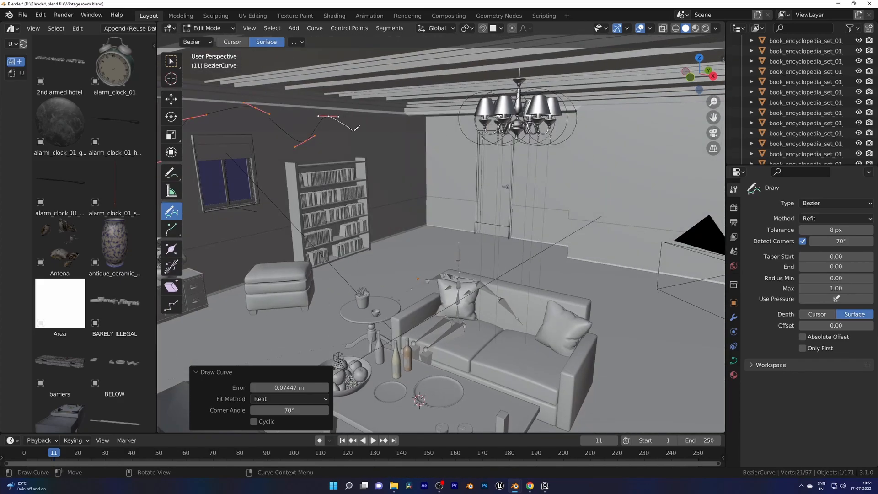
pyautogui.moveTo(419, 130); pyautogui.dragTo(238, 132, button='middle')
pyautogui.keyDown('shift'); pyautogui.moveTo(220, 83); pyautogui.dragTo(424, 102, button='middle'); pyautogui.keyUp('shift')
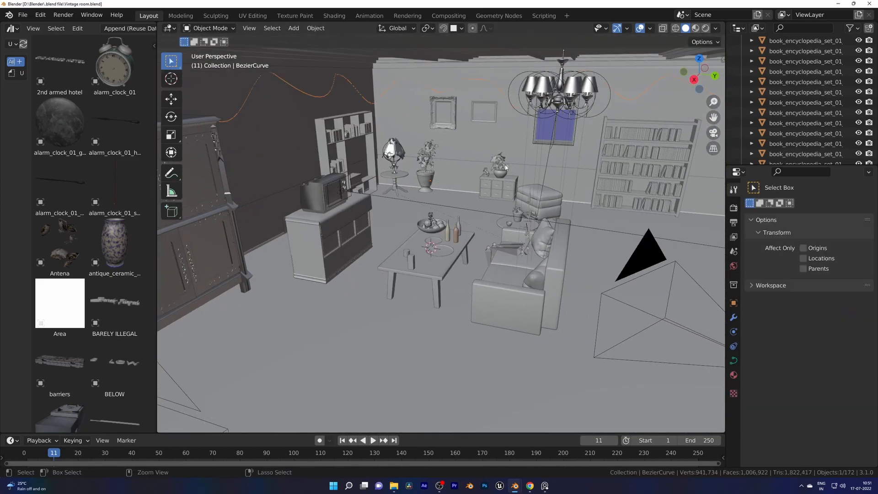
# Give the wall wire curve a round bevel of 0.01 m depth and resolution 8, isolate it, and save the file.
pyautogui.hotkey('ctrl', 's')
pyautogui.click(734, 361)
pyautogui.scroll(-3, 820, 336)
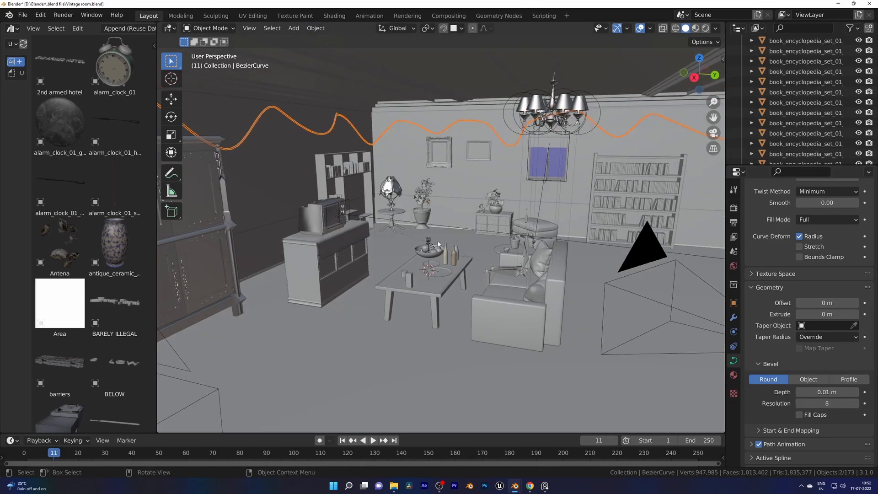
pyautogui.press('KP_Divide')
pyautogui.hotkey('ctrl', 's')
# Add a 32-vertex circle with its mesh named BULB, shrink the ring and raise it along Z in Edit Mode.
pyautogui.hotkey('shift', 'a')
pyautogui.click(422, 225)
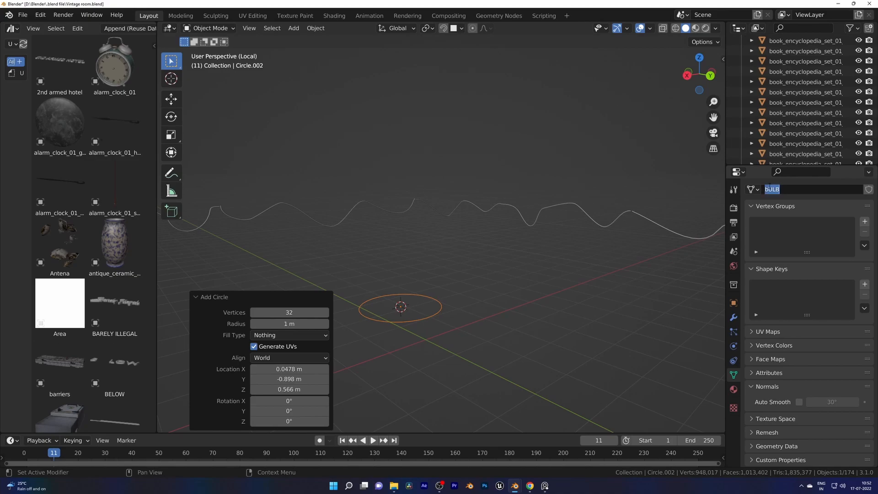
pyautogui.press('Tab')
pyautogui.keyDown('shift'); pyautogui.moveTo(477, 313); pyautogui.dragTo(508, 298, button='middle'); pyautogui.keyUp('shift')
pyautogui.press('s')
pyautogui.click(469, 298)
pyautogui.scroll(2, 480, 288)
pyautogui.press('g')
pyautogui.press('z')
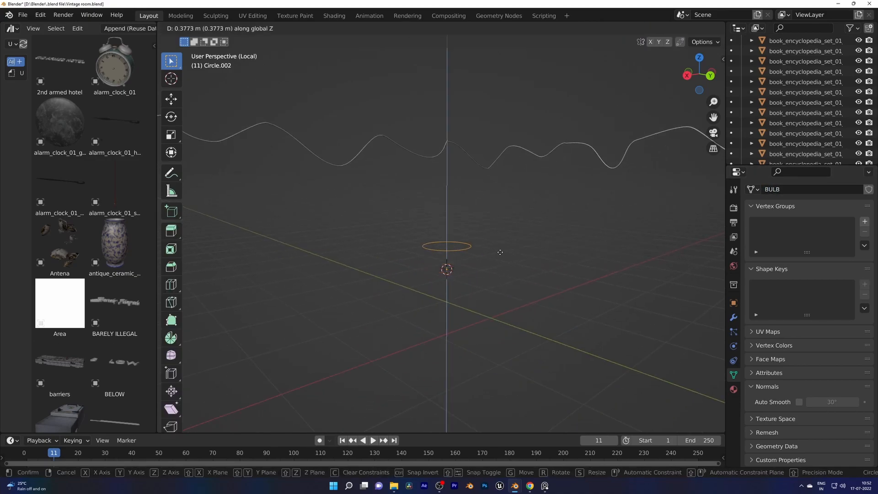
pyautogui.click(500, 239)
# Extrude the ring downward in successive sections and scale them inward into a tapered bulb shape, the last by 0.370.
pyautogui.press('e')
pyautogui.press('z')
pyautogui.press('s')
pyautogui.click(488, 277)
pyautogui.press('e')
pyautogui.press('z')
pyautogui.click(488, 292)
pyautogui.press('s')
pyautogui.click(463, 286)
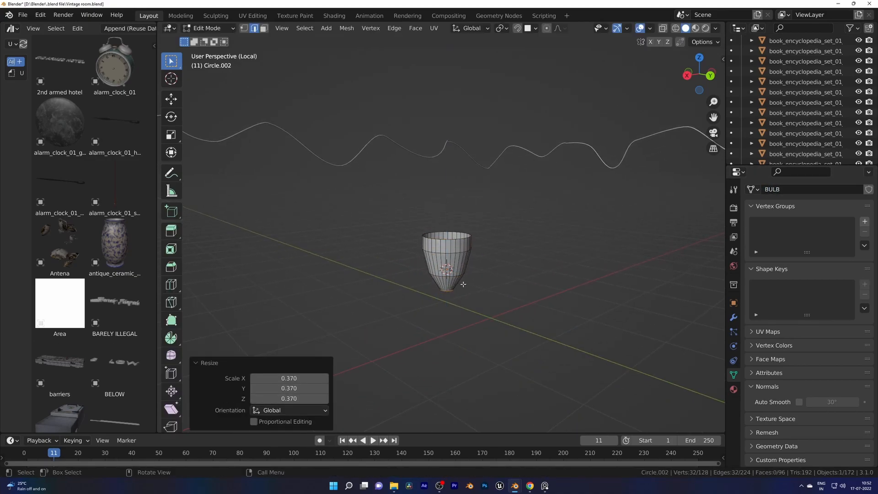
# Fill the bulb's bottom ring with a face, extend it slightly along Z, and scale it to close the tip.
pyautogui.press('f')
pyautogui.scroll(2, 503, 265)
pyautogui.click(537, 263)
pyautogui.moveTo(537, 263); pyautogui.dragTo(501, 267, button='middle')
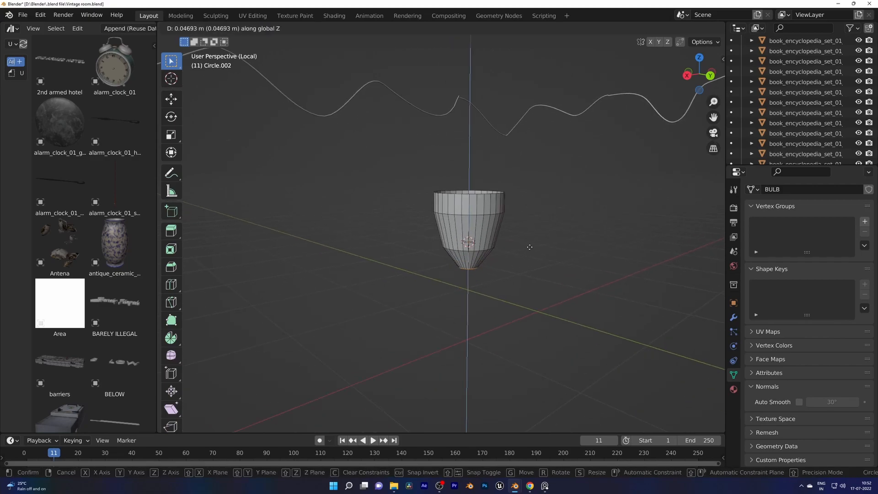
pyautogui.press('s')
pyautogui.click(501, 273)
pyautogui.press('s')
pyautogui.click(506, 278)
# Round the bulb's tip with a four-segment bevel 0.343 m wide and rescale the edge loop beside it.
pyautogui.hotkey('ctrl', 'b')
pyautogui.click(530, 278)
pyautogui.moveTo(505, 261); pyautogui.dragTo(512, 252, button='middle')
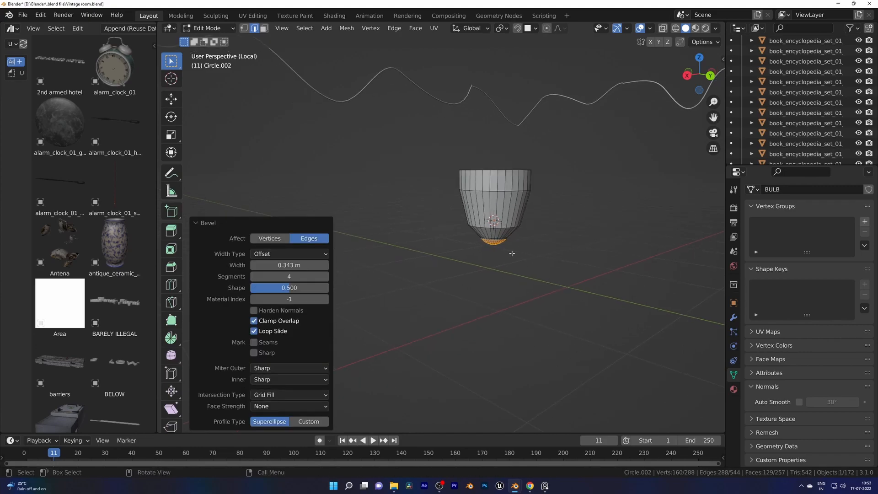
pyautogui.scroll(1, 512, 251)
pyautogui.keyDown('alt'); pyautogui.click(495, 239); pyautogui.keyUp('alt')
pyautogui.press('s')
pyautogui.click(596, 254)
# Extrude the bulb's upper rim in sections to form a narrower neck and a wider cap, the last section about 0.251 m high.
pyautogui.keyDown('shift'); pyautogui.moveTo(485, 156); pyautogui.dragTo(482, 186, button='middle'); pyautogui.keyUp('shift')
pyautogui.keyDown('alt'); pyautogui.click(483, 192); pyautogui.keyUp('alt')
pyautogui.press('e')
pyautogui.press('z')
pyautogui.click(574, 238)
pyautogui.press('s')
pyautogui.click(547, 224)
pyautogui.press('e')
pyautogui.press('z')
pyautogui.click(548, 199)
pyautogui.keyDown('shift'); pyautogui.moveTo(548, 199); pyautogui.dragTo(532, 276, button='middle'); pyautogui.keyUp('shift')
pyautogui.click(565, 249)
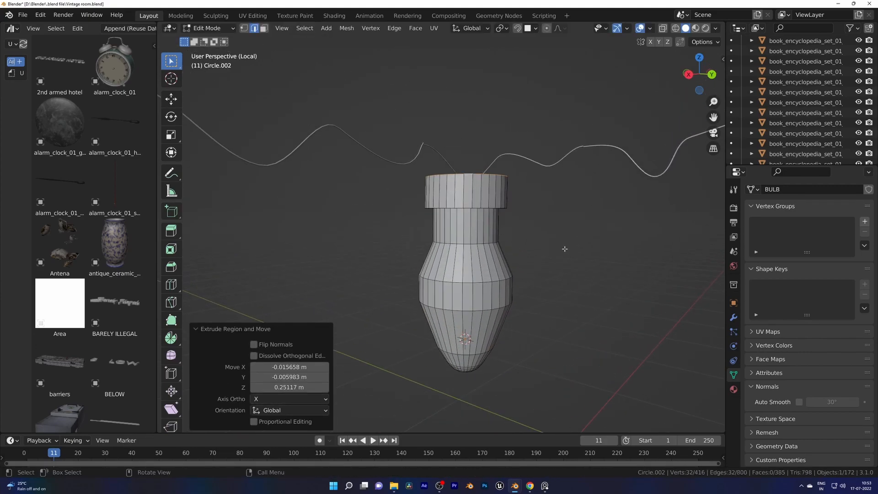
# Build a tapered, closed top section on the bulb's cap and shade the whole object smooth.
pyautogui.click(552, 222)
pyautogui.press('g')
pyautogui.press('z')
pyautogui.click(551, 201)
pyautogui.press('s')
pyautogui.click(524, 187)
pyautogui.press('Tab')
pyautogui.rightClick(495, 251)
pyautogui.click(496, 252)
# Switch to the Shading workspace and give the bulb a new material with a dark base color for the cap.
pyautogui.click(733, 389)
pyautogui.click(334, 15)
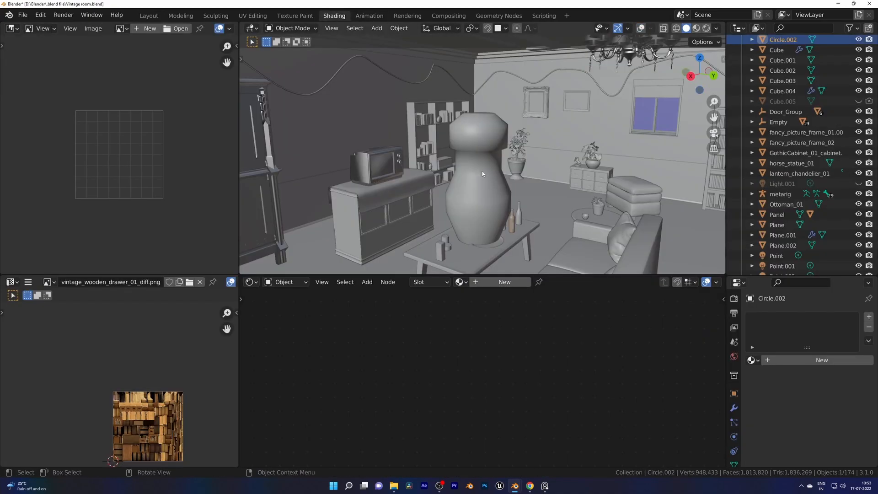
pyautogui.click(789, 364)
pyautogui.click(579, 361)
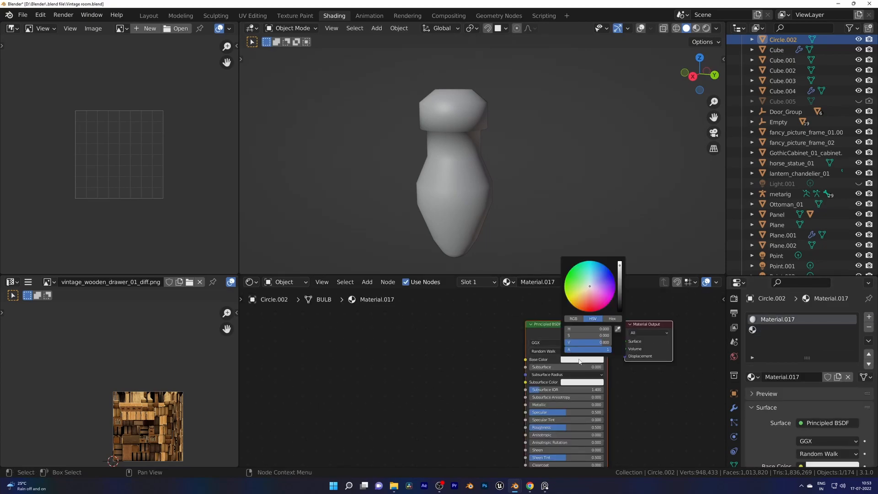
# Add a second bulb material with an Emission shader and drive its color with the Random output of an Object Info node.
pyautogui.click(869, 316)
pyautogui.click(791, 377)
pyautogui.click(828, 422)
pyautogui.click(727, 185)
pyautogui.hotkey('shift', 'a')
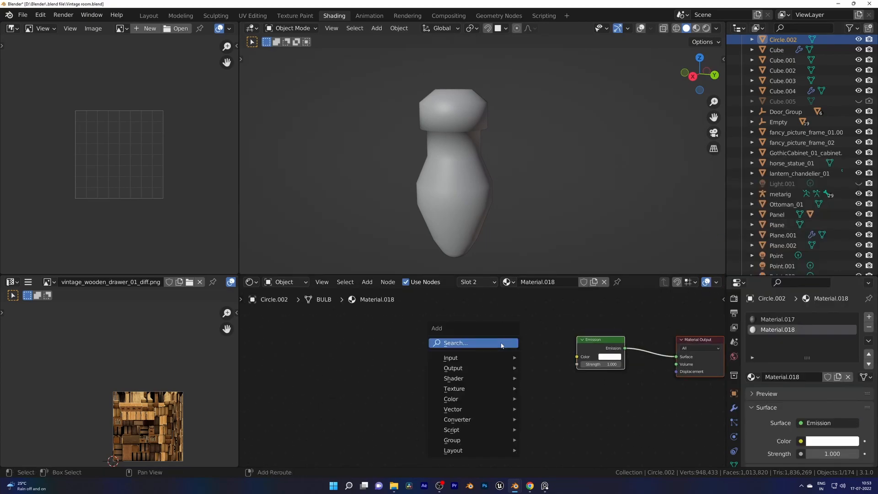
pyautogui.write('RAND')
pyautogui.press('Return')
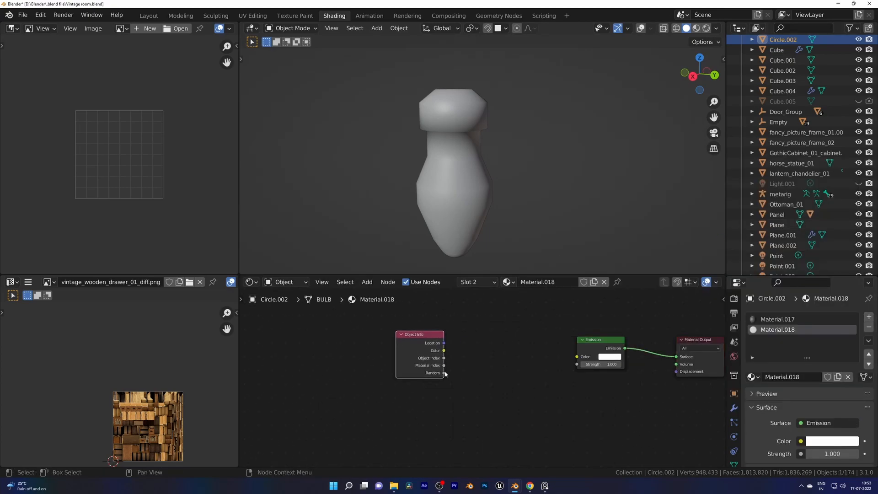
pyautogui.press('z')
# Refine the bulb's cap and neck profile in Edit Mode by moving their edge loops.
pyautogui.press('Tab')
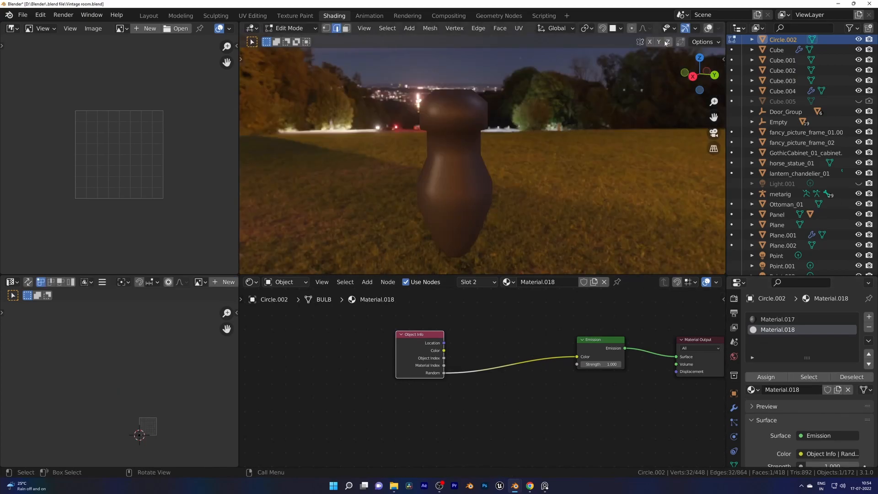
pyautogui.press('KP_1')
pyautogui.press('z')
pyautogui.keyDown('shift'); pyautogui.moveTo(557, 131); pyautogui.dragTo(541, 136, button='middle'); pyautogui.keyUp('shift')
pyautogui.press('s')
pyautogui.moveTo(545, 105); pyautogui.dragTo(417, 222)
pyautogui.keyDown('shift'); pyautogui.moveTo(493, 69); pyautogui.dragTo(532, 119, button='middle'); pyautogui.keyUp('shift')
pyautogui.scroll(2, 486, 128)
pyautogui.keyDown('alt'); pyautogui.click(483, 114); pyautogui.keyUp('alt')
pyautogui.press('g')
pyautogui.click(484, 113)
pyautogui.keyDown('alt'); pyautogui.click(472, 96); pyautogui.keyUp('alt')
pyautogui.press('g')
pyautogui.press('z')
pyautogui.click(474, 96)
pyautogui.scroll(-3, 478, 112)
pyautogui.press('g')
pyautogui.press('z')
# Assign the emission material to all bulb faces below the cap.
pyautogui.moveTo(532, 119); pyautogui.dragTo(425, 210)
pyautogui.press('3')
pyautogui.keyDown('shift'); pyautogui.moveTo(532, 192); pyautogui.dragTo(410, 270); pyautogui.keyUp('shift')
pyautogui.click(767, 377)
pyautogui.hotkey('shift', 'z')
pyautogui.press('Tab')
pyautogui.moveTo(510, 176); pyautogui.dragTo(503, 184, button='middle')
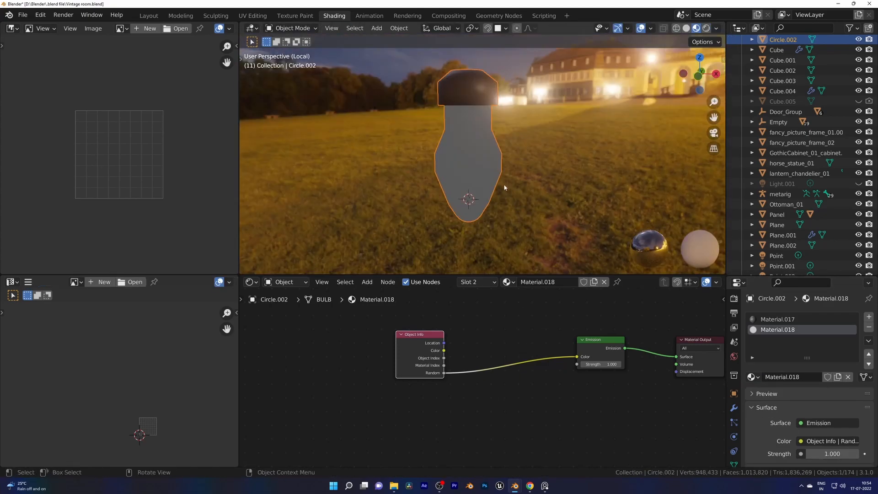
# Set the emission strength to 100 and insert a ColorRamp node between Object Info and Emission, shifting its white stop toward the start.
pyautogui.write('00')
pyautogui.press('Return')
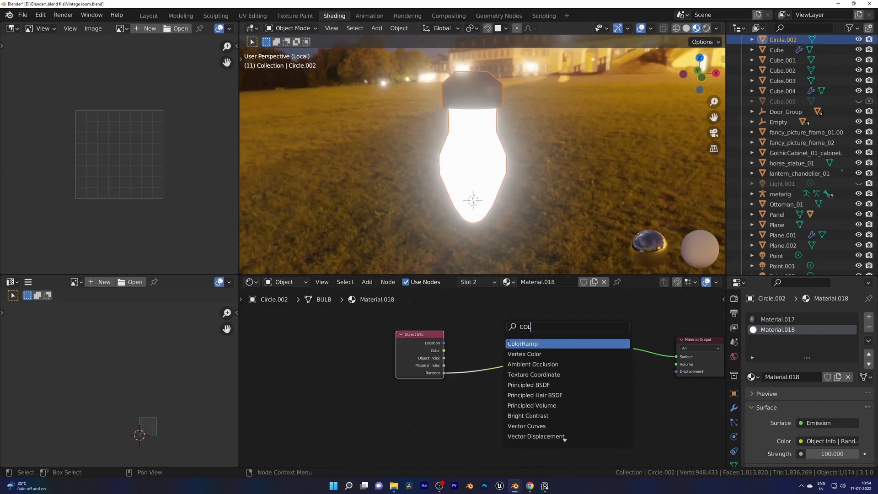
pyautogui.press('Return')
pyautogui.click(566, 340)
pyautogui.moveTo(611, 411); pyautogui.dragTo(518, 379, button='middle')
pyautogui.scroll(2, 531, 341)
pyautogui.moveTo(517, 306); pyautogui.dragTo(477, 314)
pyautogui.moveTo(510, 355); pyautogui.dragTo(431, 356)
# Color the ramp's first stop orange and reduce the emission strength to 10.
pyautogui.click(462, 375)
pyautogui.moveTo(494, 316); pyautogui.dragTo(494, 260)
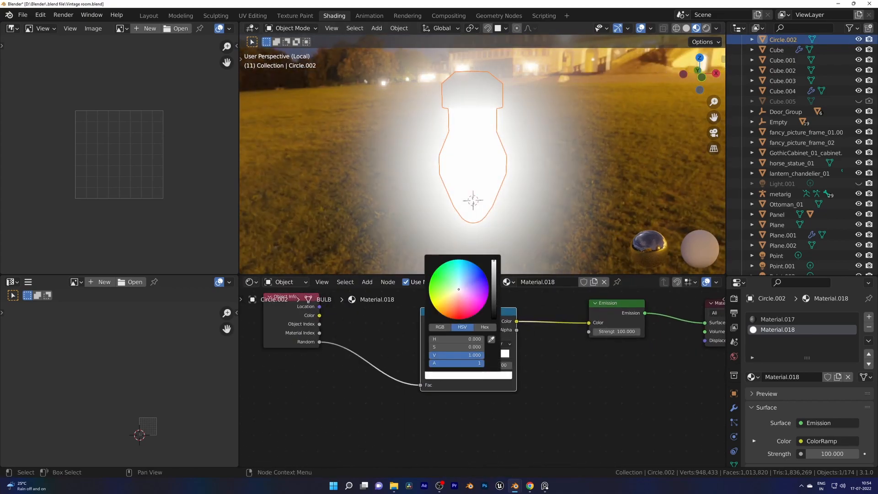
pyautogui.click(442, 313)
pyautogui.doubleClick(616, 331)
pyautogui.write('50')
pyautogui.press('Return')
pyautogui.doubleClick(617, 332)
pyautogui.write('10')
pyautogui.press('Return')
# Set the ColorRamp's interpolation to Constant and add four more stops spread along it.
pyautogui.click(500, 344)
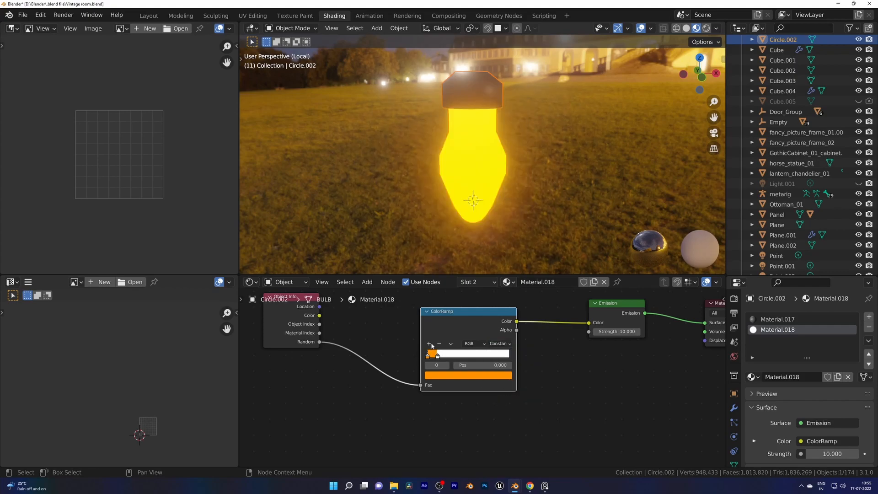
pyautogui.tripleClick(429, 344)
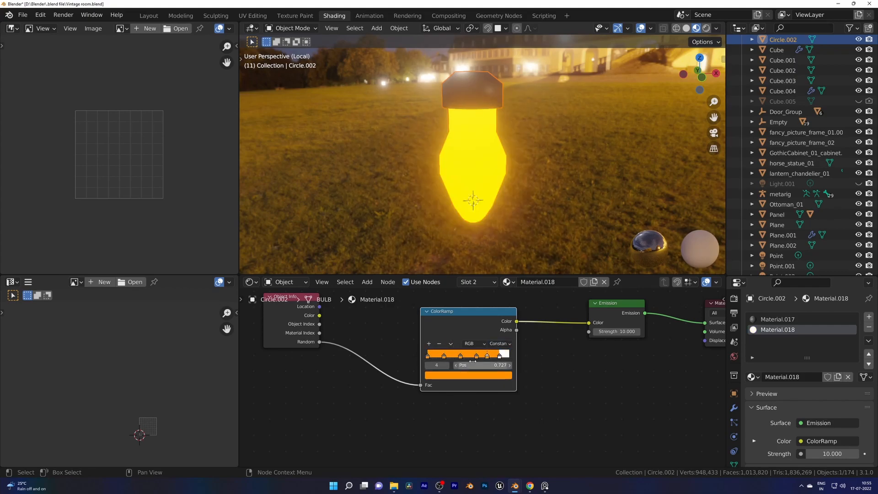
pyautogui.scroll(3, 483, 377)
# Color the ramp's middle stops red, blue, green and yellow.
pyautogui.click(434, 351)
pyautogui.click(440, 375)
pyautogui.click(453, 303)
pyautogui.click(454, 350)
pyautogui.click(455, 375)
pyautogui.click(475, 350)
pyautogui.click(457, 375)
pyautogui.click(418, 257)
pyautogui.click(488, 351)
pyautogui.click(486, 375)
pyautogui.click(423, 288)
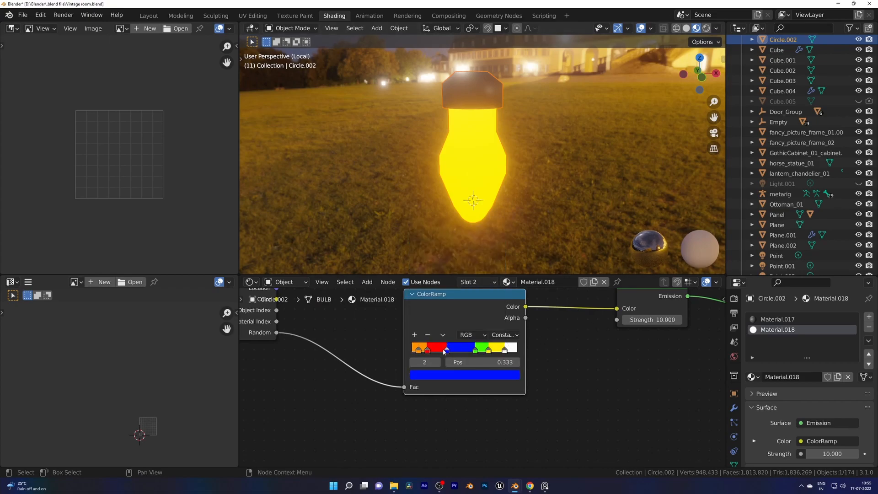
# Try placing linked duplicates of the bulb to test its random colors.
pyautogui.scroll(-2, 474, 187)
pyautogui.hotkey('shift', 'd')
pyautogui.click(386, 188)
pyautogui.hotkey('shift', 'd')
pyautogui.click(599, 166)
pyautogui.hotkey('shift', 'd')
pyautogui.click(542, 219)
pyautogui.hotkey('shift', 'd')
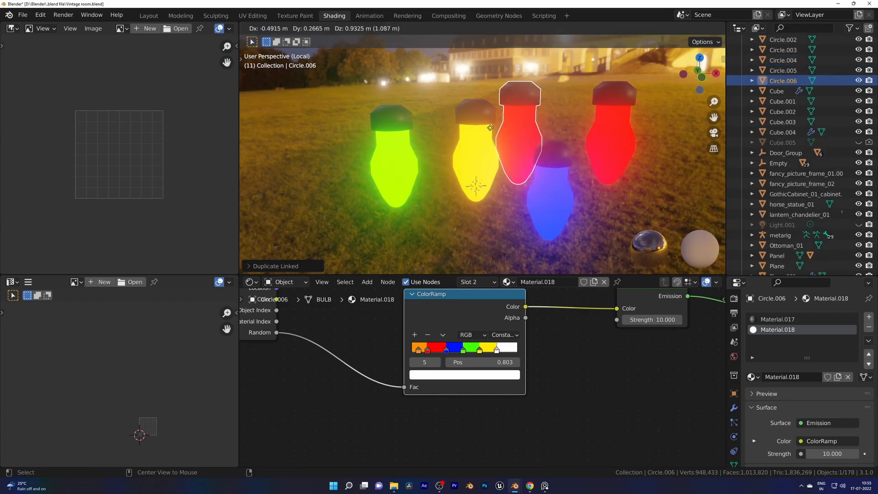
pyautogui.hotkey('ctrl', 'z')
pyautogui.hotkey('ctrl', 'z')
pyautogui.hotkey('ctrl', 'z')
# Return to the Layout workspace, select the wall wire curve and show its curve data settings.
pyautogui.click(149, 16)
pyautogui.keyDown('shift'); pyautogui.click(422, 162); pyautogui.keyUp('shift')
pyautogui.click(733, 317)
pyautogui.click(734, 360)
pyautogui.scroll(-2, 520, 221)
# Try converting the wire curve to a mesh and adding a particle system to it.
pyautogui.click(316, 28)
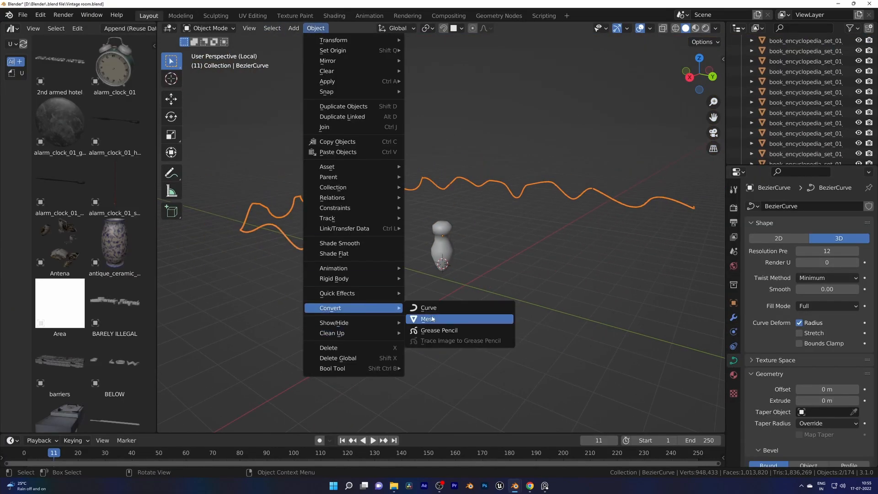
pyautogui.click(433, 320)
pyautogui.click(734, 332)
pyautogui.click(870, 206)
pyautogui.click(869, 216)
pyautogui.click(734, 303)
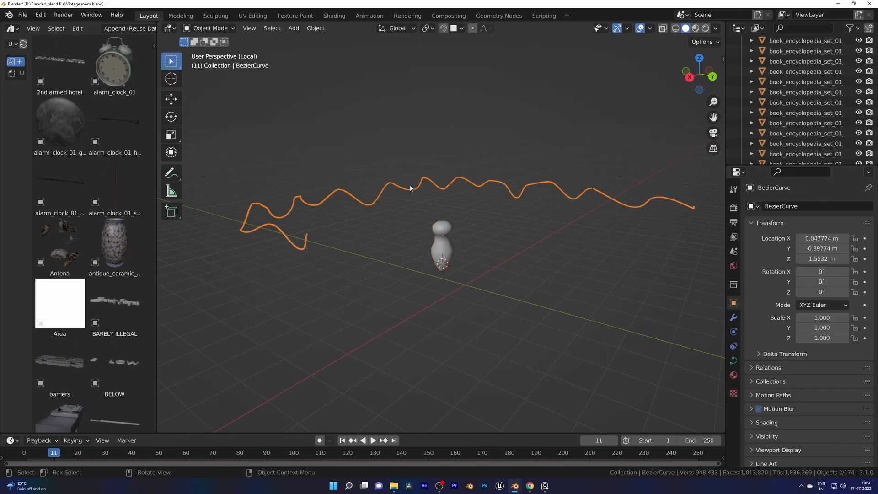
# Create a geometry node tree on the wire curve and insert a Distribute Points on Faces node between input and output.
pyautogui.click(499, 16)
pyautogui.click(363, 262)
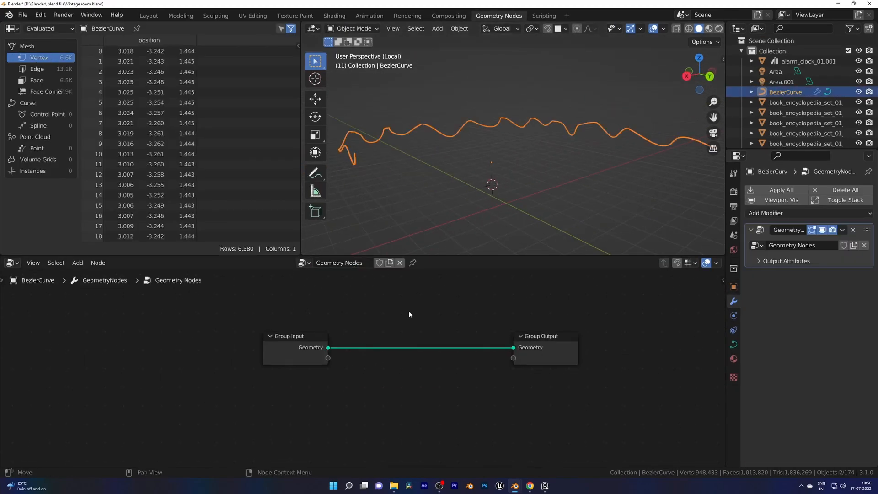
pyautogui.scroll(1, 383, 332)
pyautogui.hotkey('shift', 'a')
pyautogui.click(355, 269)
pyautogui.click(376, 297)
pyautogui.click(407, 395)
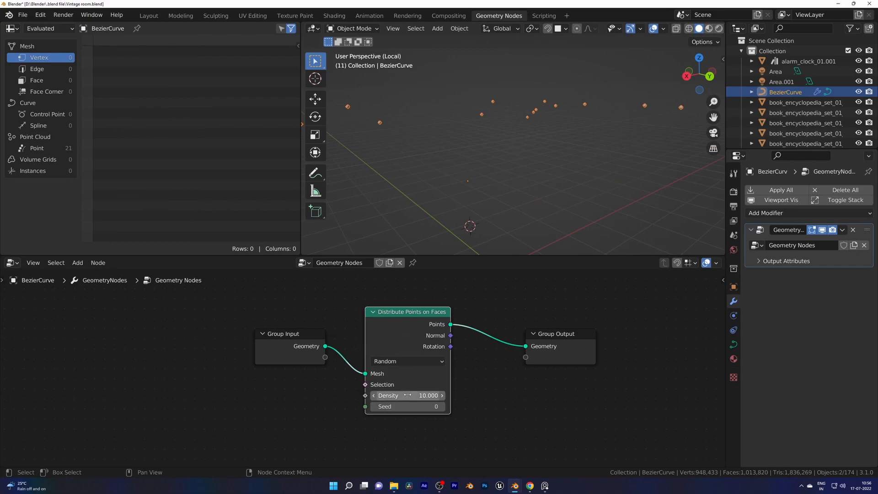
# Switch the point distribution to Poisson Disk and set Density Max to 30.
pyautogui.click(436, 362)
pyautogui.click(437, 373)
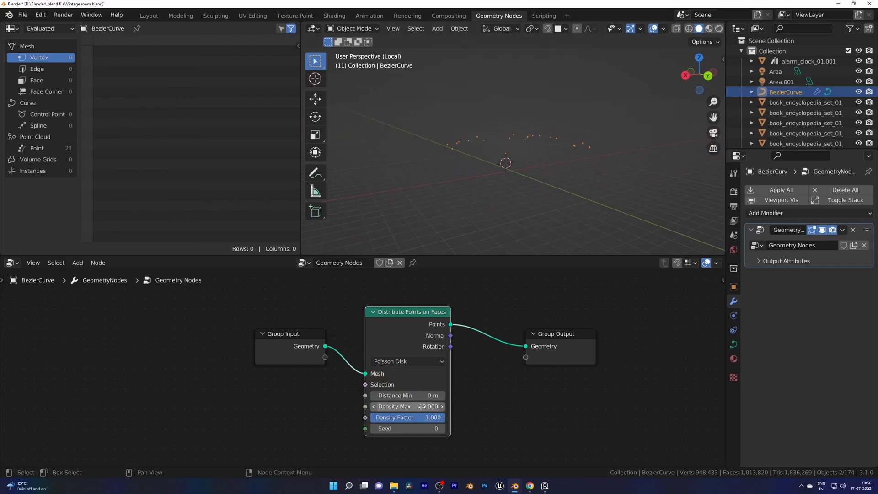
pyautogui.scroll(2, 422, 407)
pyautogui.moveTo(421, 407); pyautogui.dragTo(455, 407)
pyautogui.moveTo(460, 433); pyautogui.dragTo(450, 401, button='middle')
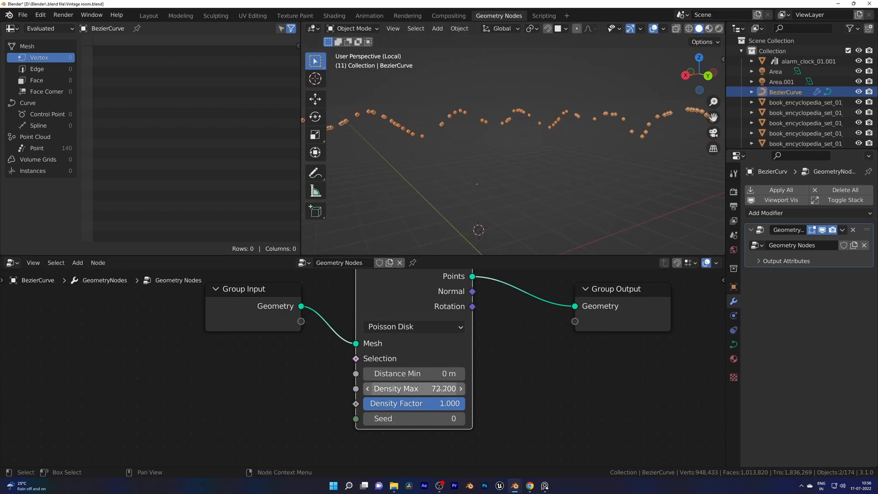
pyautogui.write('0')
pyautogui.press('Return')
# Insert an Instance on Points node between the distributed points and the group output, making room for it.
pyautogui.scroll(-1, 451, 426)
pyautogui.moveTo(457, 433); pyautogui.dragTo(362, 417, button='middle')
pyautogui.moveTo(483, 331); pyautogui.dragTo(593, 330)
pyautogui.hotkey('shift', 'a')
pyautogui.click(408, 267)
pyautogui.write('POI')
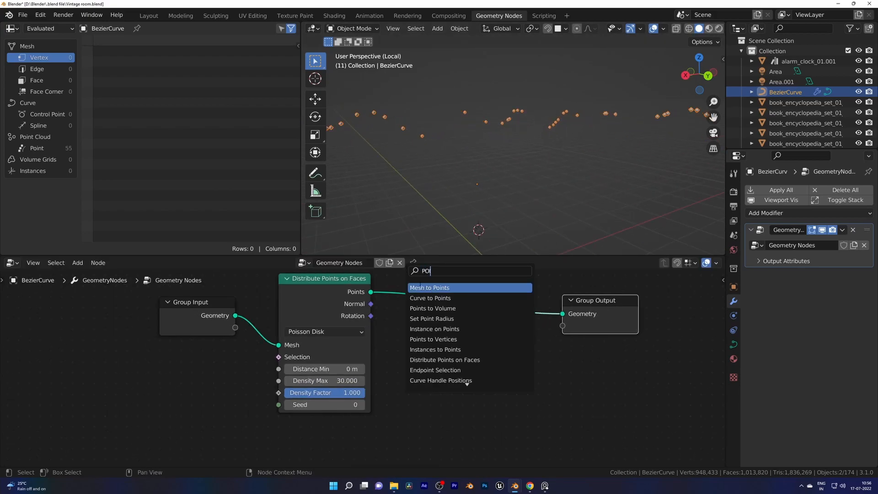
pyautogui.click(422, 288)
pyautogui.click(453, 313)
pyautogui.scroll(-4, 371, 366)
pyautogui.moveTo(184, 318); pyautogui.dragTo(339, 361)
# Add an Object Info node beside Instance on Points and search for the bulb as its object.
pyautogui.moveTo(300, 370); pyautogui.dragTo(360, 335, button='middle')
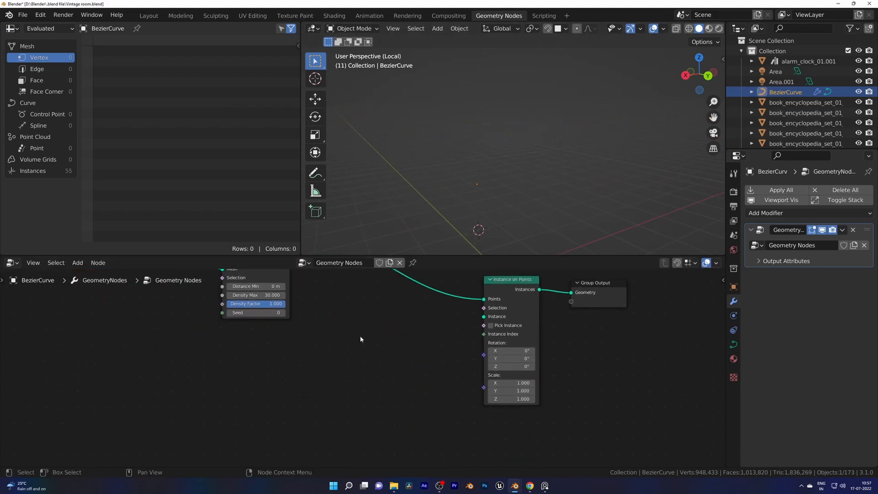
pyautogui.hotkey('shift', 'a')
pyautogui.click(327, 263)
pyautogui.write('O')
pyautogui.click(341, 283)
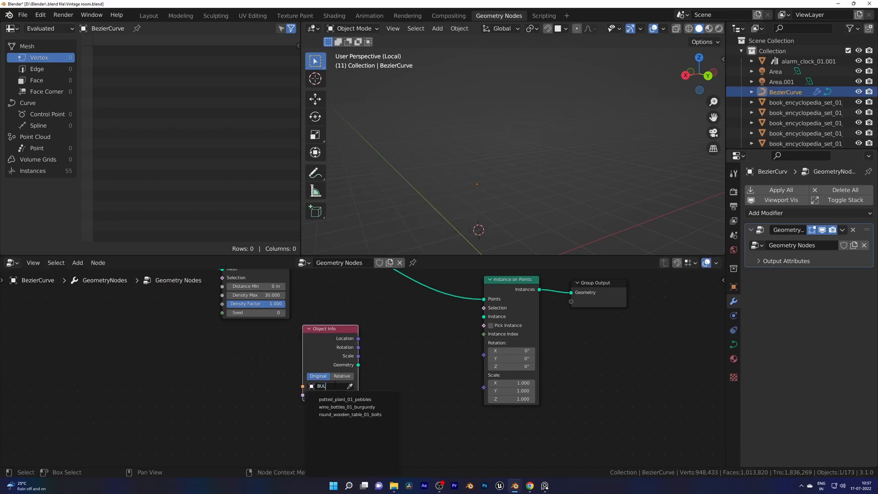
# Leave local view, show the room in wireframe, and rename the bulb object to BULB.
pyautogui.press('KP_Divide')
pyautogui.hotkey('shift', 'z')
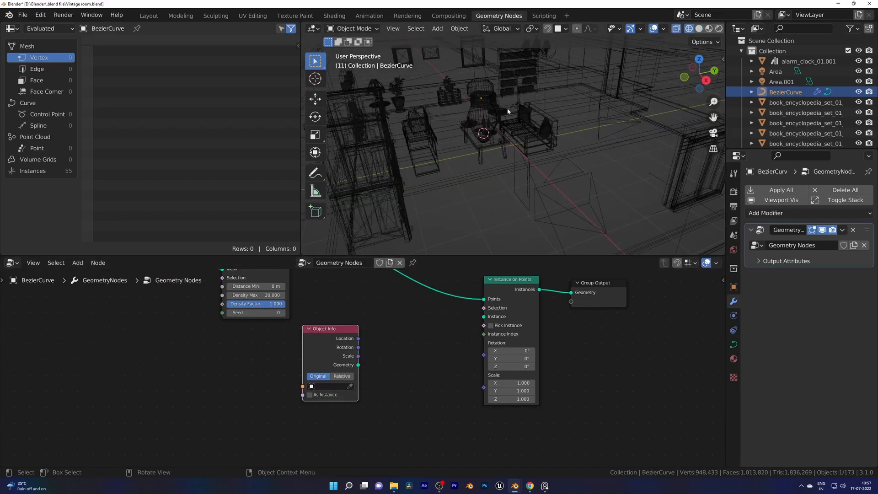
pyautogui.click(497, 111)
pyautogui.click(734, 287)
pyautogui.click(787, 189)
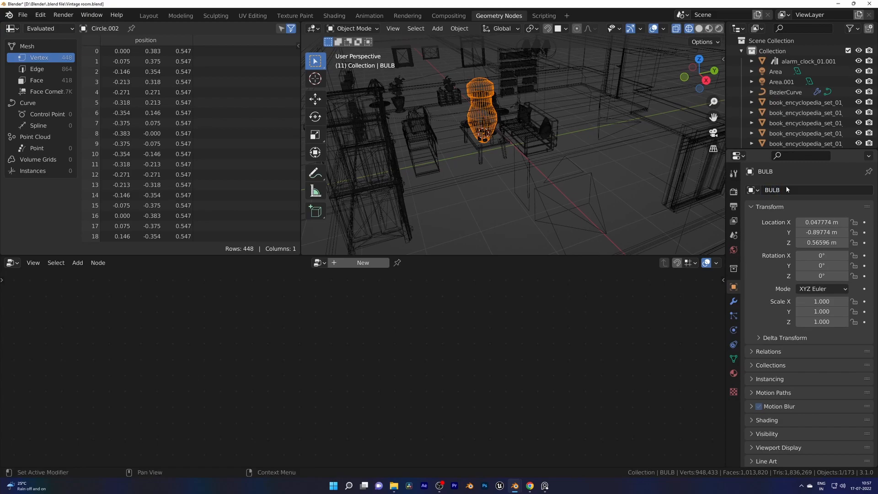
# Select the three stray objects around and beneath the room, show the scene in material preview, and delete them.
pyautogui.click(489, 112)
pyautogui.click(489, 112)
pyautogui.click(488, 112)
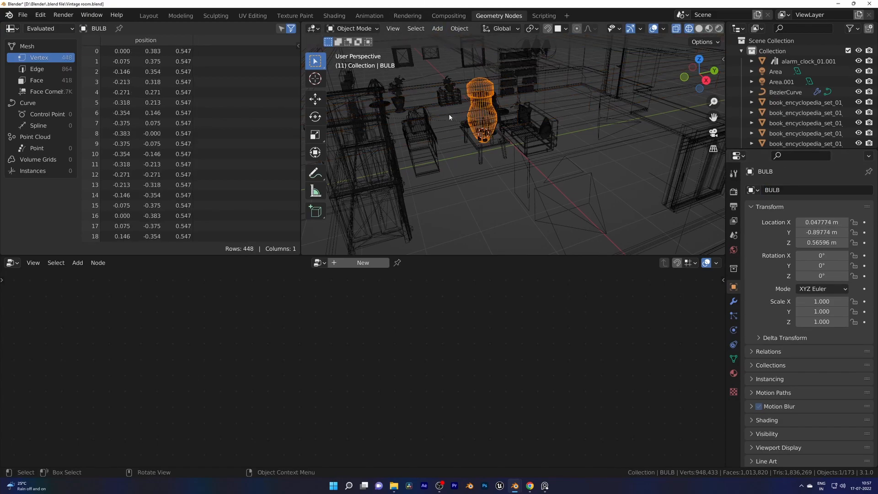
pyautogui.moveTo(397, 146)
pyautogui.mouseDown(button='middle')
pyautogui.moveTo(407, 86)
pyautogui.moveTo(492, 123)
pyautogui.moveTo(559, 131)
pyautogui.moveTo(537, 128)
pyautogui.mouseUp(button='middle')
pyautogui.click(440, 82)
pyautogui.scroll(-5, 442, 83)
pyautogui.hotkey('shift', 'z')
pyautogui.hotkey('shift', 'z')
pyautogui.scroll(5, 536, 128)
pyautogui.click(551, 157)
pyautogui.keyDown('shift'); pyautogui.click(551, 156); pyautogui.keyUp('shift')
pyautogui.keyDown('shift'); pyautogui.click(548, 149); pyautogui.keyUp('shift')
pyautogui.press('z')
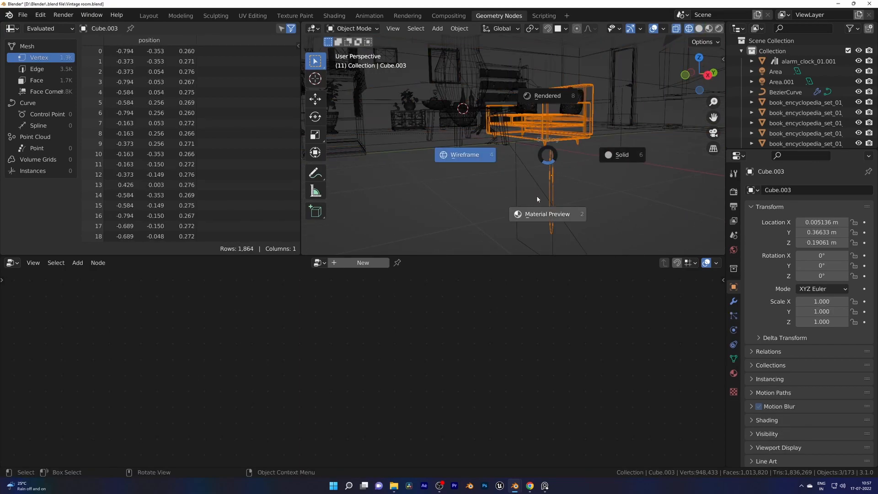
pyautogui.click(524, 199)
pyautogui.moveTo(524, 197); pyautogui.dragTo(527, 181, button='middle')
pyautogui.click(539, 207)
pyautogui.press('Delete')
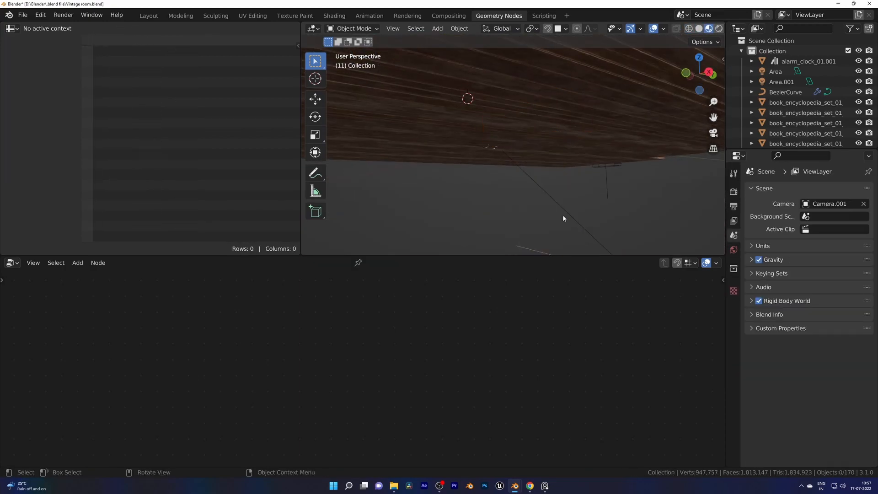
# Isolate BezierCurve, choose BULB in its Object Info node, and link that geometry to the Instance input of Instance on Points.
pyautogui.moveTo(562, 218); pyautogui.dragTo(490, 209, button='middle')
pyautogui.scroll(-5, 527, 145)
pyautogui.moveTo(521, 172); pyautogui.dragTo(507, 198, button='middle')
pyautogui.click(788, 92)
pyautogui.press('KP_Divide')
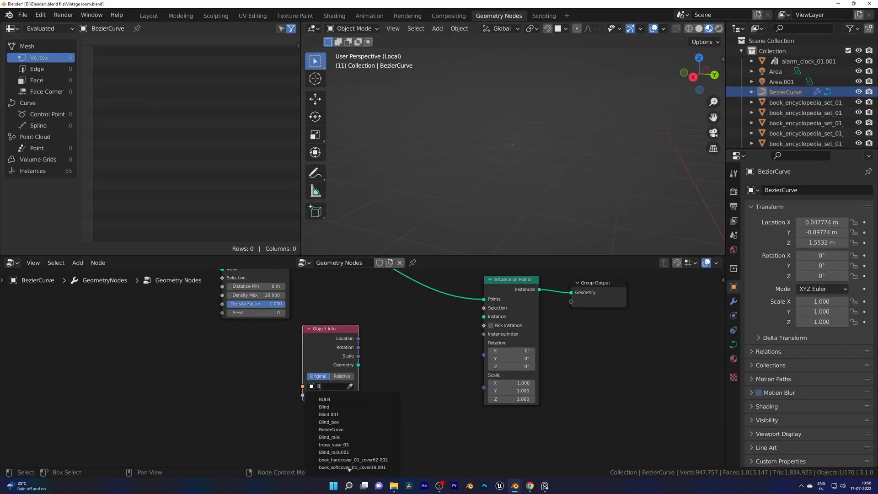
pyautogui.moveTo(358, 364); pyautogui.dragTo(484, 317)
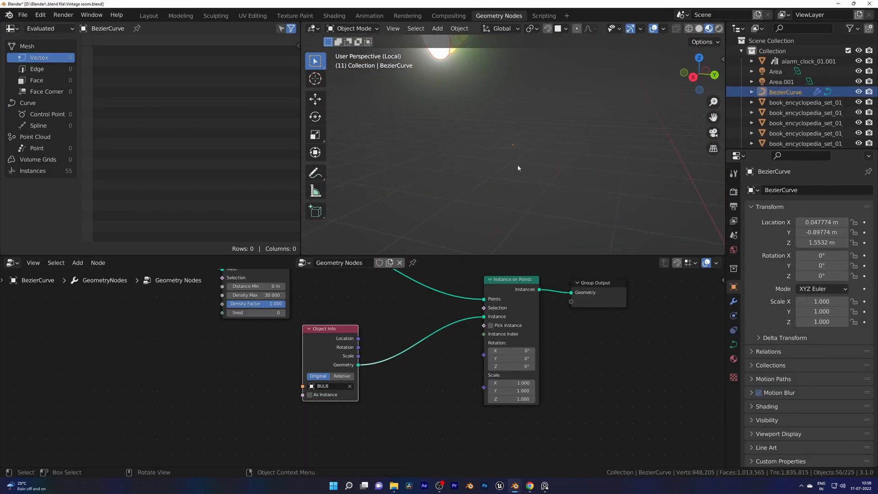
# Isolate the string-light curve together with the original bulb in local view.
pyautogui.moveTo(519, 165); pyautogui.dragTo(495, 162, button='middle')
pyautogui.scroll(-8, 501, 154)
pyautogui.scroll(1, 526, 286)
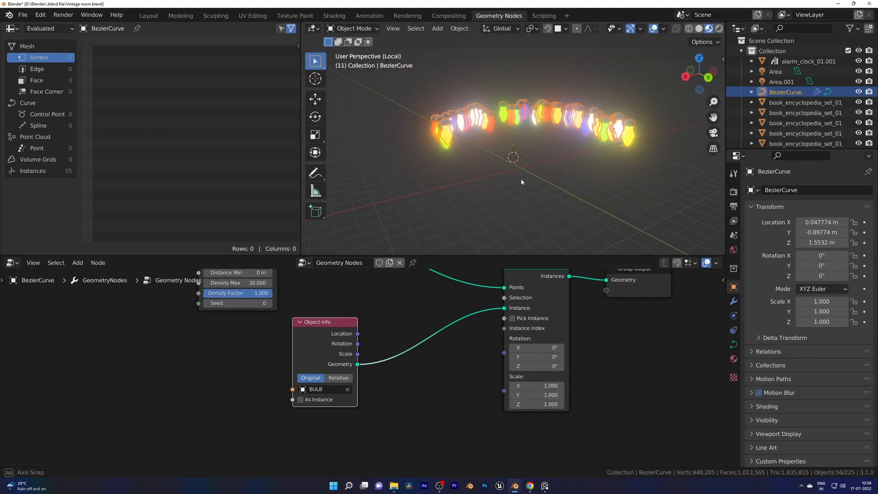
pyautogui.press('KP_Divide')
pyautogui.hotkey('shift', 'z')
pyautogui.keyDown('shift'); pyautogui.click(482, 149); pyautogui.keyUp('shift')
pyautogui.press('KP_Divide')
# Scale the whole bulb mesh down to a tiny size in Edit Mode.
pyautogui.click(517, 137)
pyautogui.hotkey('shift', 'z')
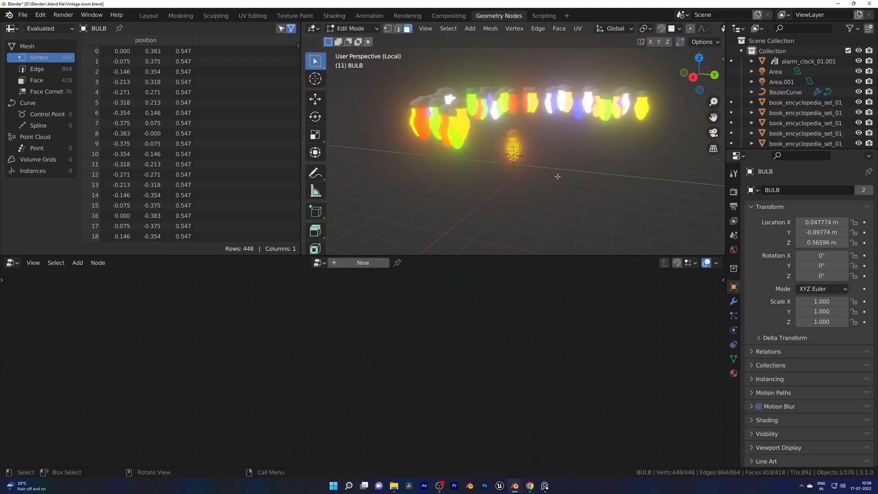
pyautogui.press('s')
pyautogui.click(521, 153)
pyautogui.scroll(3, 520, 153)
pyautogui.press('s')
pyautogui.click(472, 175)
pyautogui.press('Tab')
# For the string lights, set Seed to 2, Density Max to 35.7 and Object Info to Relative, and leave local view.
pyautogui.click(451, 107)
pyautogui.moveTo(331, 391); pyautogui.dragTo(547, 431, button='middle')
pyautogui.click(444, 356)
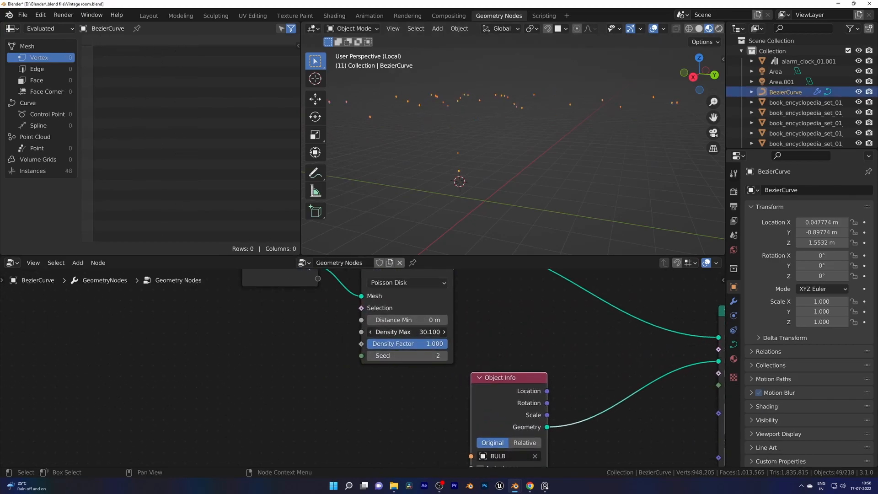
pyautogui.press('KP_Divide')
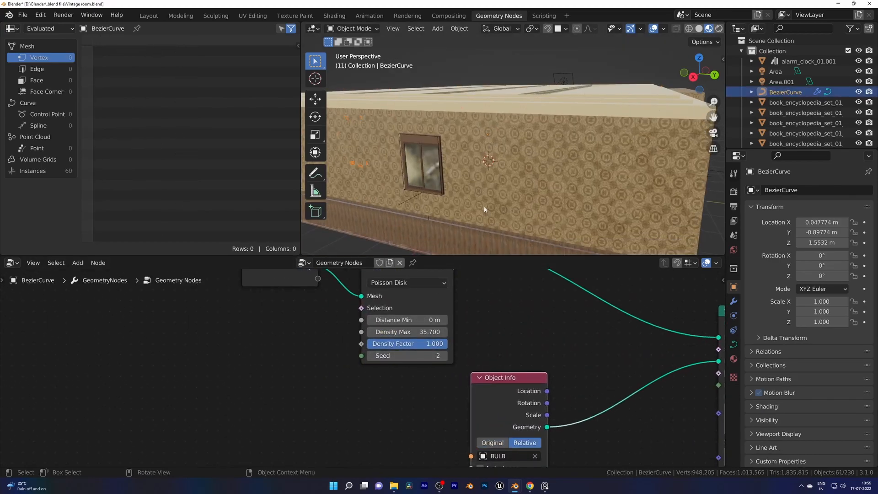
# Insert a Join Geometry node before the group output and link the Group Input geometry into it.
pyautogui.scroll(-8, 492, 342)
pyautogui.hotkey('shift', 'a')
pyautogui.click(488, 269)
pyautogui.write('join')
pyautogui.click(520, 300)
pyautogui.click(595, 372)
pyautogui.moveTo(347, 328); pyautogui.dragTo(278, 332, button='middle')
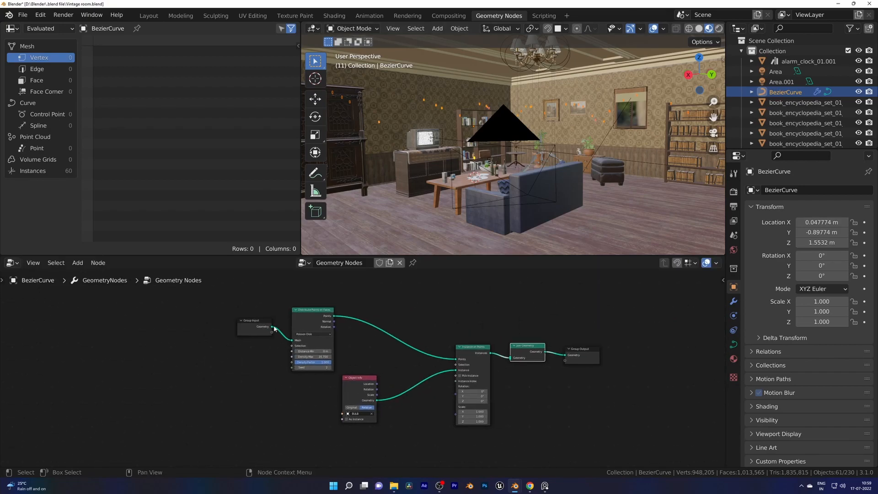
pyautogui.moveTo(273, 327); pyautogui.dragTo(510, 358)
pyautogui.click(351, 408)
pyautogui.moveTo(352, 408); pyautogui.dragTo(378, 393, button='middle')
pyautogui.moveTo(501, 146); pyautogui.dragTo(516, 160, button='middle')
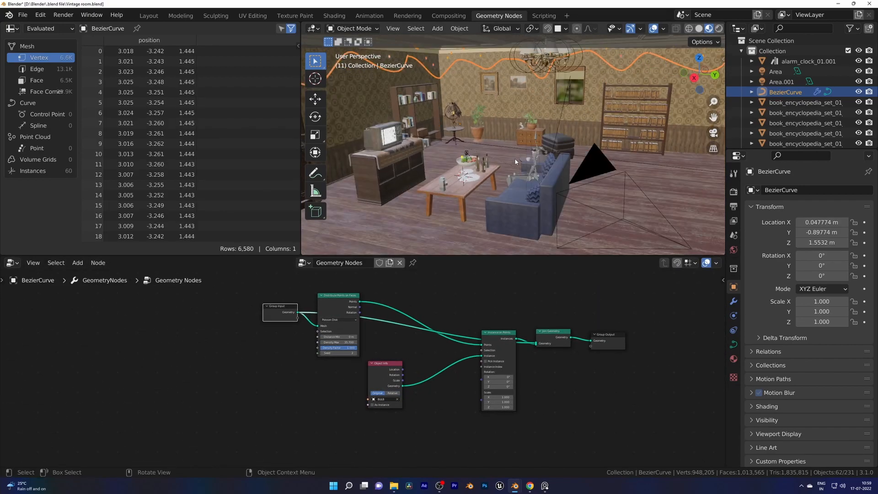
# Filter the scene's object list by "BUL" and select the BULB object.
pyautogui.click(546, 59)
pyautogui.click(531, 160)
pyautogui.click(808, 28)
pyautogui.write('BUL')
pyautogui.press('Return')
pyautogui.click(777, 61)
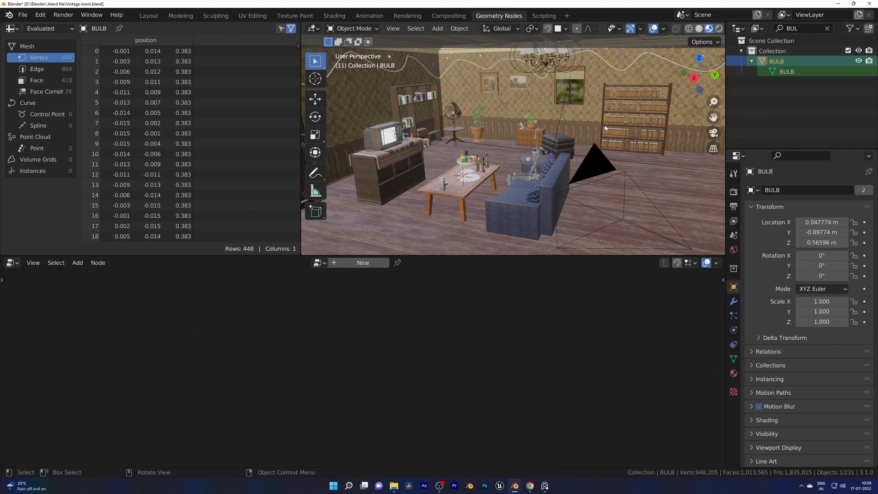
# Set the bulb's origin to its geometry and move the bulb along the Y axis.
pyautogui.scroll(1, 549, 137)
pyautogui.click(459, 28)
pyautogui.moveTo(479, 51)
pyautogui.click(577, 62)
pyautogui.press('g')
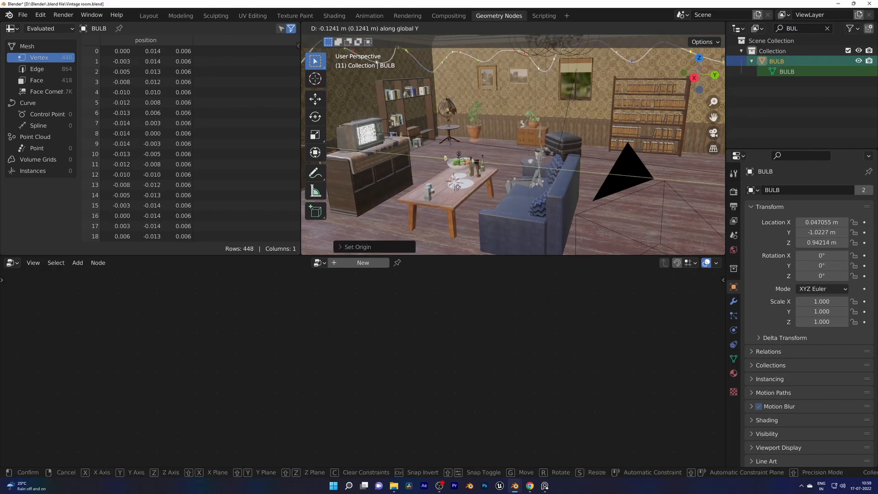
pyautogui.click(526, 155)
# Isolate the bulb and shift its mesh along Z relative to its origin in Edit Mode.
pyautogui.press('KP_Decimal')
pyautogui.press('KP_Divide')
pyautogui.scroll(-4, 526, 155)
pyautogui.press('Tab')
pyautogui.press('g')
pyautogui.press('z')
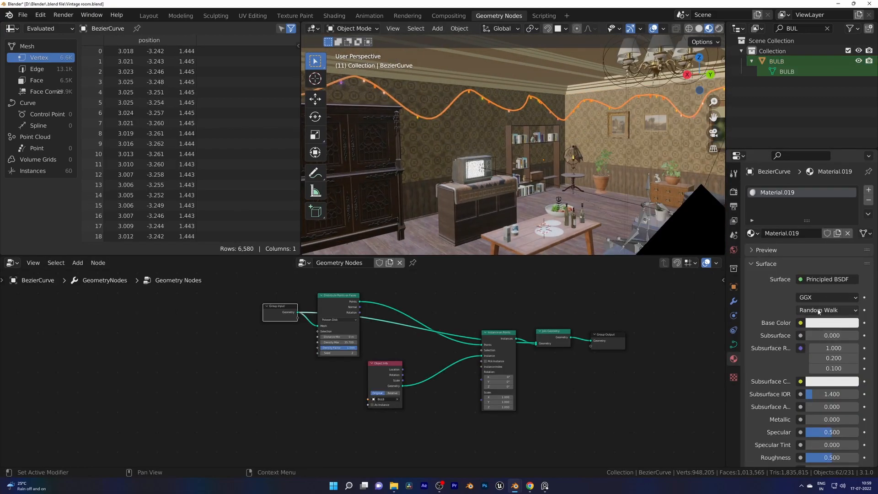
# Set the wire's Base Color to black and Density Max to 100, with the room in rendered shading and overlays hidden.
pyautogui.click(832, 323)
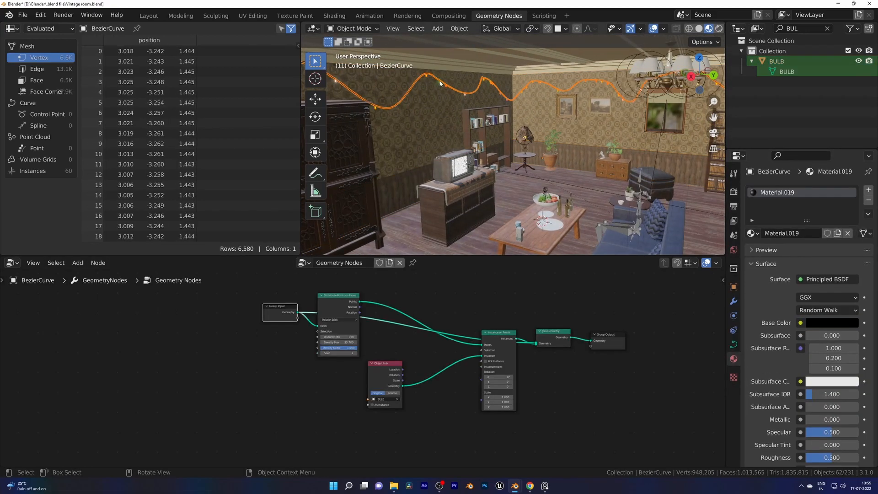
pyautogui.scroll(3, 383, 367)
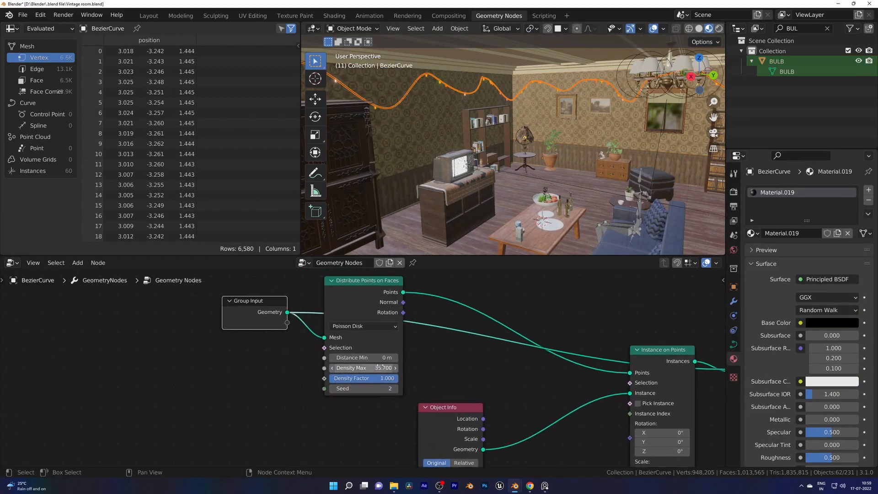
pyautogui.press('z')
pyautogui.click(555, 162)
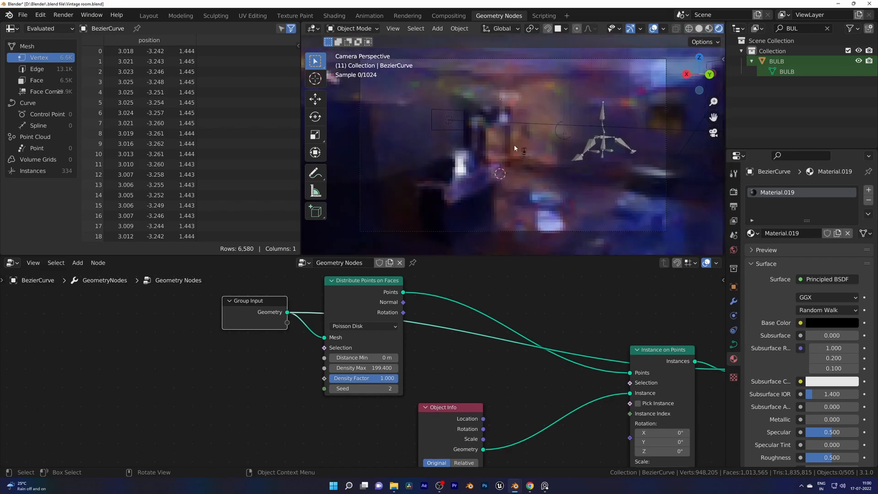
pyautogui.click(654, 28)
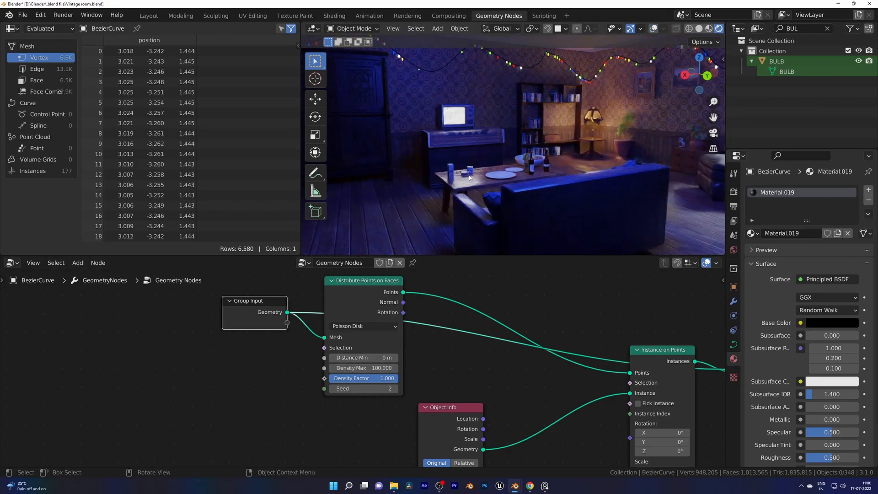
# Add another camera framing the TV and coffee table from across the room, and save the file.
pyautogui.moveTo(470, 178); pyautogui.dragTo(517, 182, button='middle')
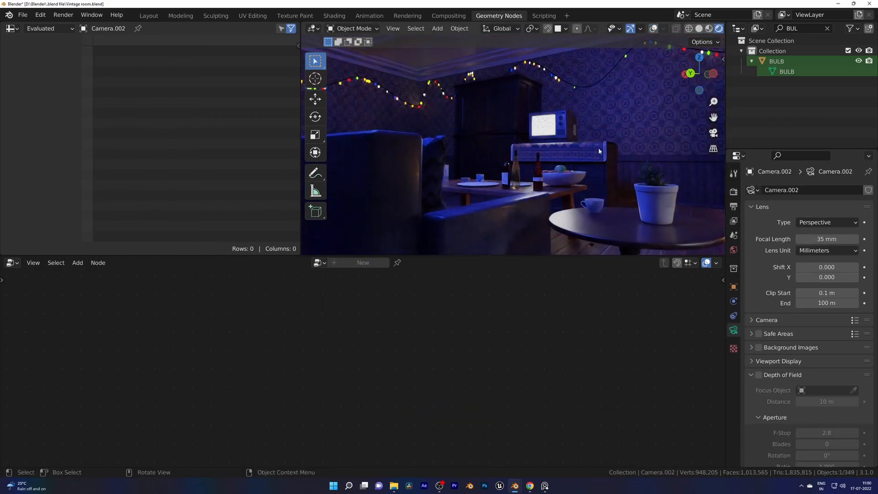
pyautogui.moveTo(600, 148); pyautogui.dragTo(582, 163, button='middle')
pyautogui.press('KP_0')
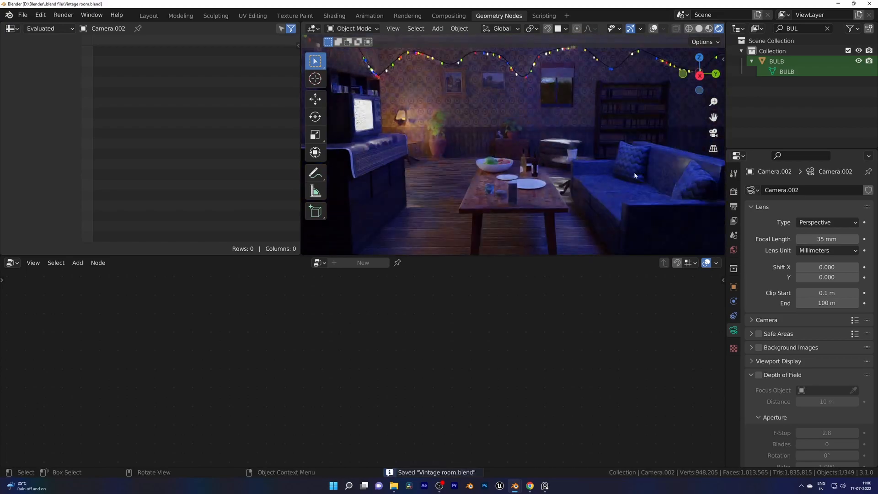
# Adjust the shared colour of the room's point lights to a blue tone.
pyautogui.click(827, 249)
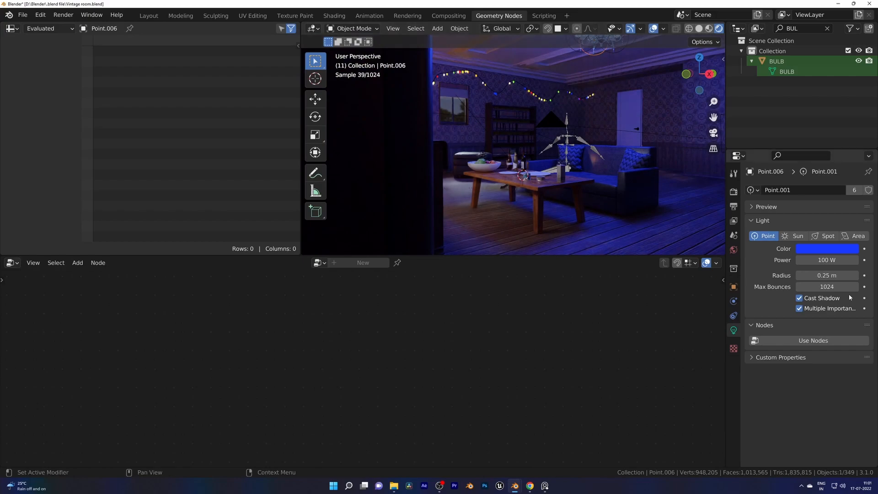
pyautogui.click(828, 249)
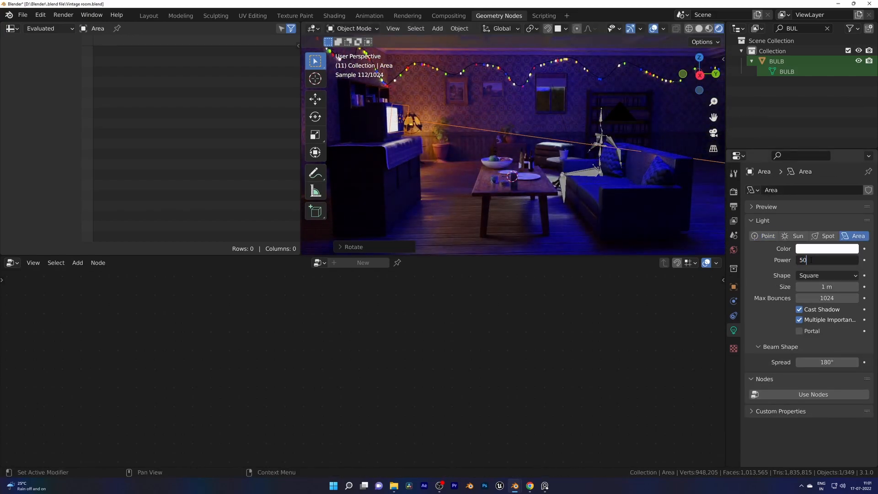
# Set the Area light's power to 10 W and hide the overlays.
pyautogui.press('Return')
pyautogui.doubleClick(812, 260)
pyautogui.write('10')
pyautogui.press('Return')
pyautogui.click(653, 28)
# Shift the small upright box on the wooden table, deselect everything, and save the file.
pyautogui.moveTo(566, 169); pyautogui.dragTo(568, 196, button='middle')
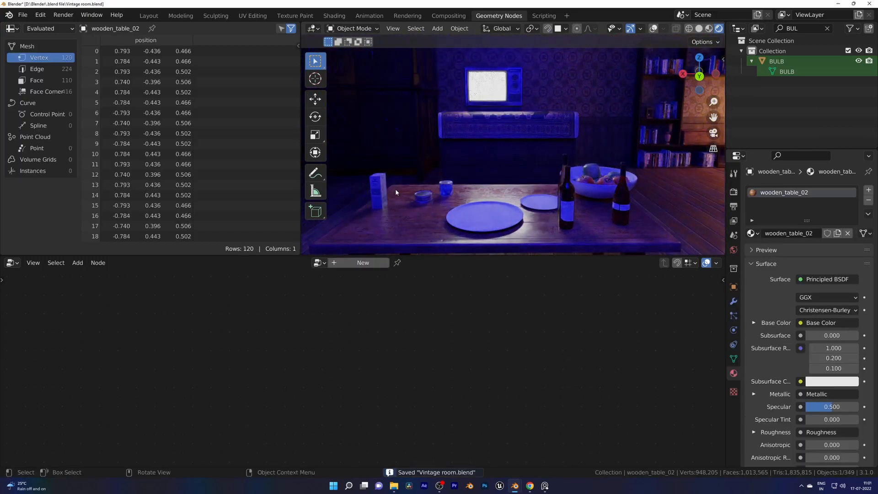
pyautogui.hotkey('shift', 'alt', 'z')
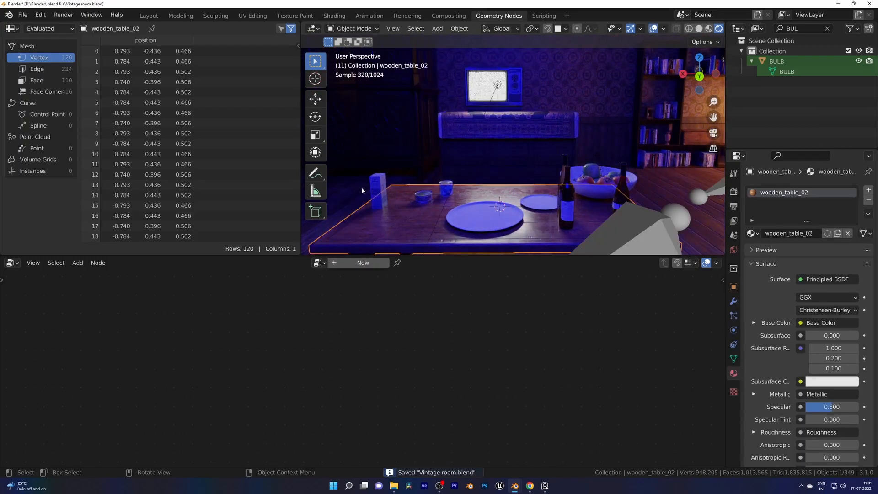
pyautogui.click(378, 191)
pyautogui.press('g')
pyautogui.click(392, 191)
pyautogui.hotkey('alt', 'a')
pyautogui.hotkey('ctrl', 's')
pyautogui.scroll(2, 545, 183)
pyautogui.moveTo(545, 182); pyautogui.dragTo(545, 178, button='middle')
pyautogui.click(654, 29)
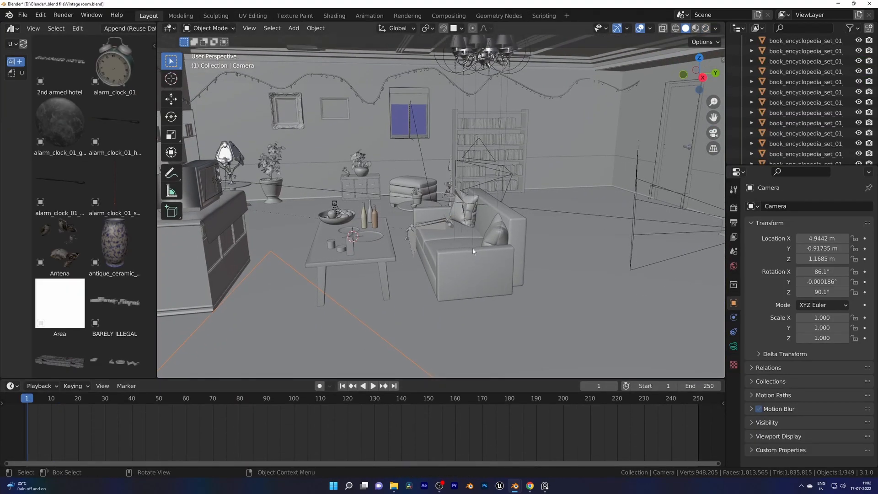
# Pull the first camera back to X 5.1115 m and keyframe its location and rotation at frame 1.
pyautogui.hotkey('ctrl', 's')
pyautogui.press('KP_0')
pyautogui.press('g')
pyautogui.middleClick(473, 253)
pyautogui.click(474, 322)
pyautogui.press('i')
pyautogui.press('i')
pyautogui.click(490, 275)
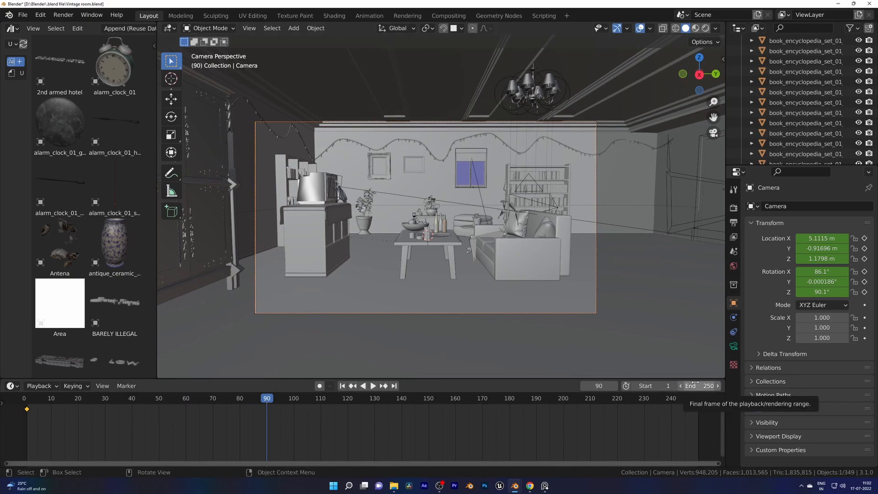
# Set the end frame to 90 and show the camera's transform curves in the Animation workspace's Graph Editor.
pyautogui.hotkey('ctrl', 'End')
pyautogui.moveTo(254, 413); pyautogui.dragTo(333, 419, button='middle')
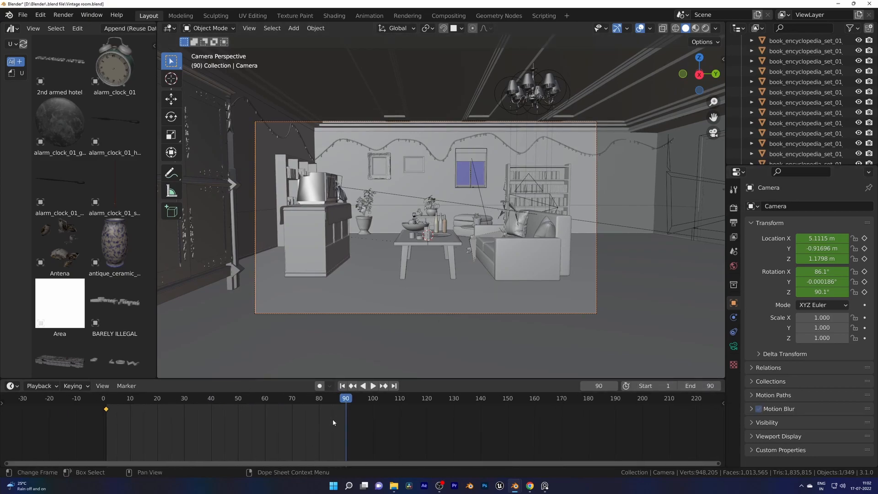
pyautogui.click(369, 15)
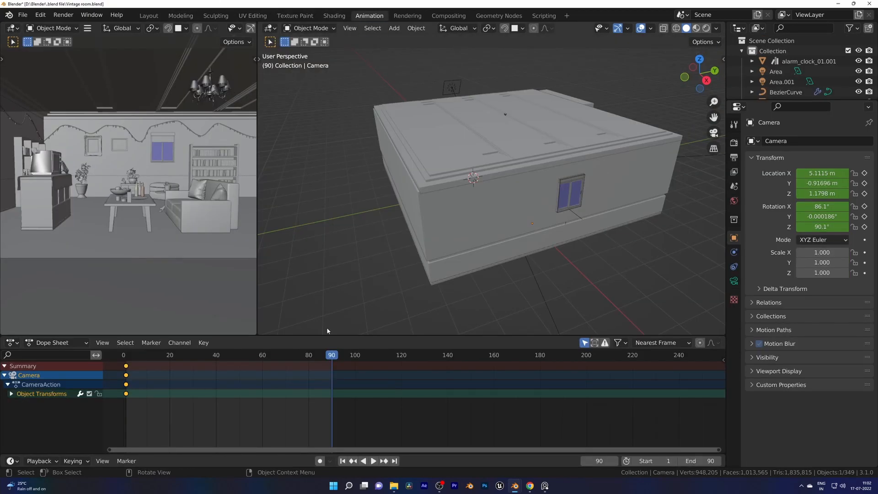
pyautogui.moveTo(540, 212); pyautogui.dragTo(497, 251, button='middle')
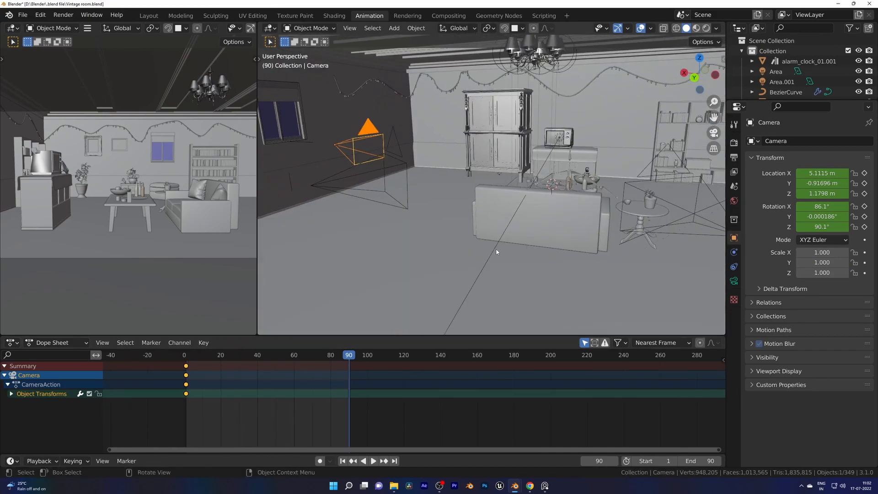
pyautogui.click(11, 343)
pyautogui.click(156, 396)
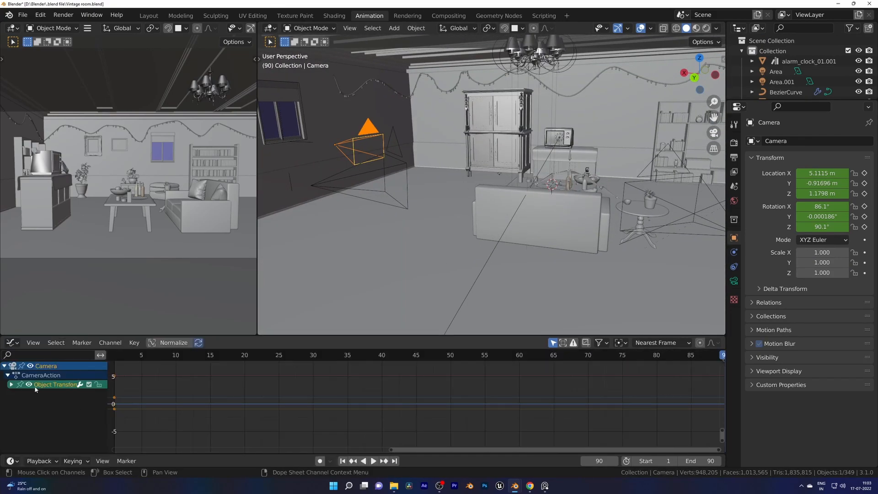
pyautogui.press('Home')
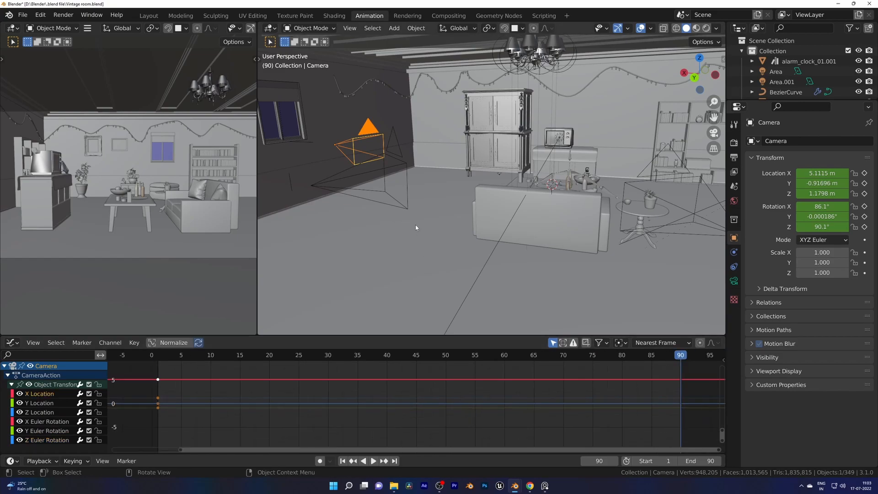
# Move the camera along X to 2.7637 m and keyframe its location at frame 90.
pyautogui.press('g')
pyautogui.press('x')
pyautogui.click(502, 192)
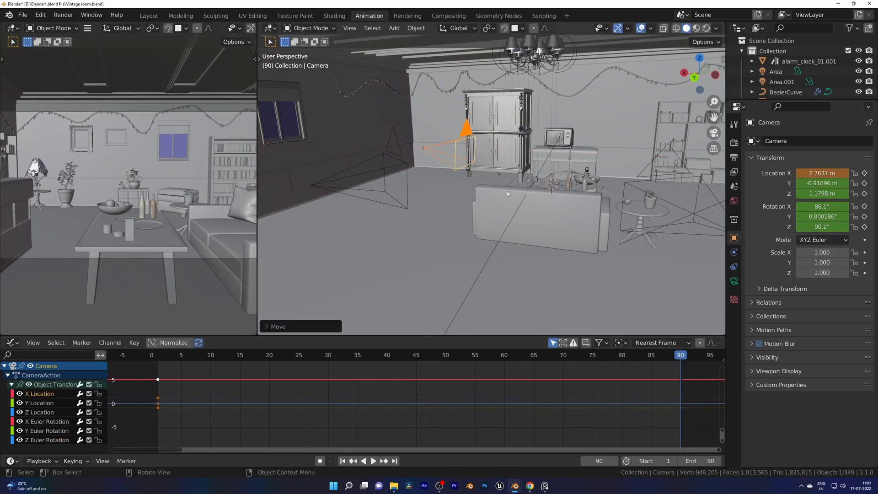
pyautogui.press('i')
pyautogui.click(486, 158)
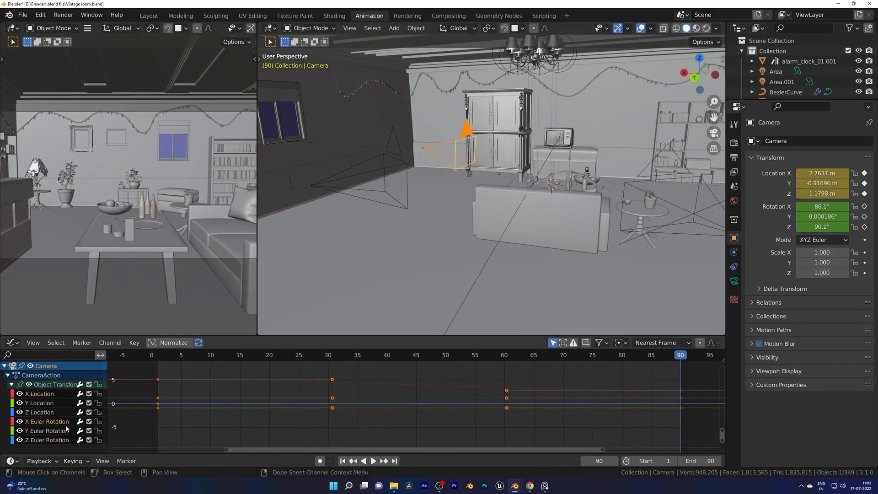
# Add a Noise modifier to the camera's X Euler Rotation curve and play the animation.
pyautogui.press('n')
pyautogui.click(720, 401)
pyautogui.click(653, 358)
pyautogui.click(643, 415)
pyautogui.press('space')
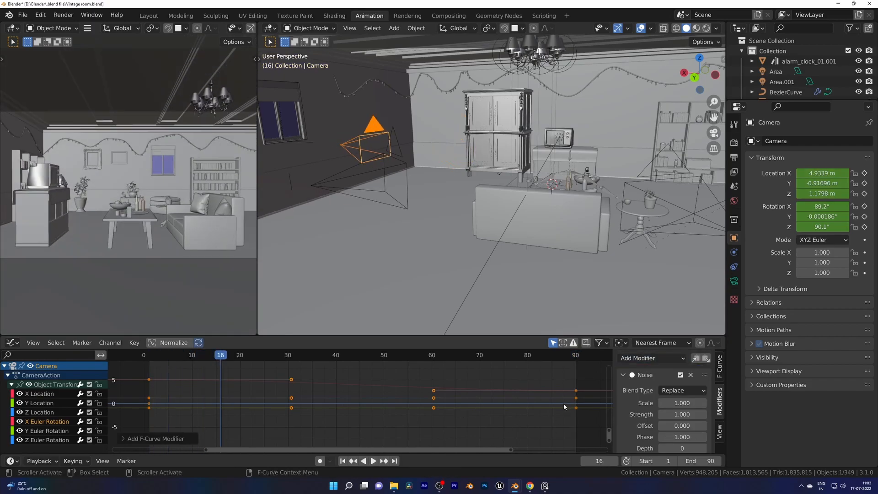
# Return to frame 1 and set the Noise modifier's Scale to 0.1.
pyautogui.hotkey('shift', 'Left')
pyautogui.click(681, 366)
pyautogui.write('0.1')
pyautogui.press('Return')
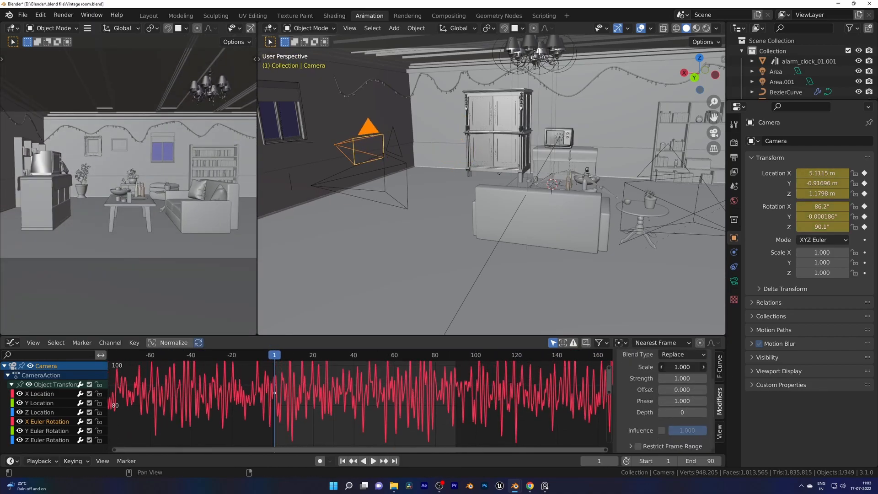
# Set the Noise modifier's Scale to 7.3 and Strength to -0.05 on the camera's X Euler Rotation curve.
pyautogui.click(677, 366)
pyautogui.write('1')
pyautogui.press('Return')
pyautogui.moveTo(677, 379)
pyautogui.mouseDown()
pyautogui.moveTo(654, 378)
pyautogui.moveTo(701, 367)
pyautogui.moveTo(679, 368)
pyautogui.mouseUp()
pyautogui.press('space')
pyautogui.click(679, 378)
pyautogui.write('-0.05')
pyautogui.press('Return')
pyautogui.press('Escape')
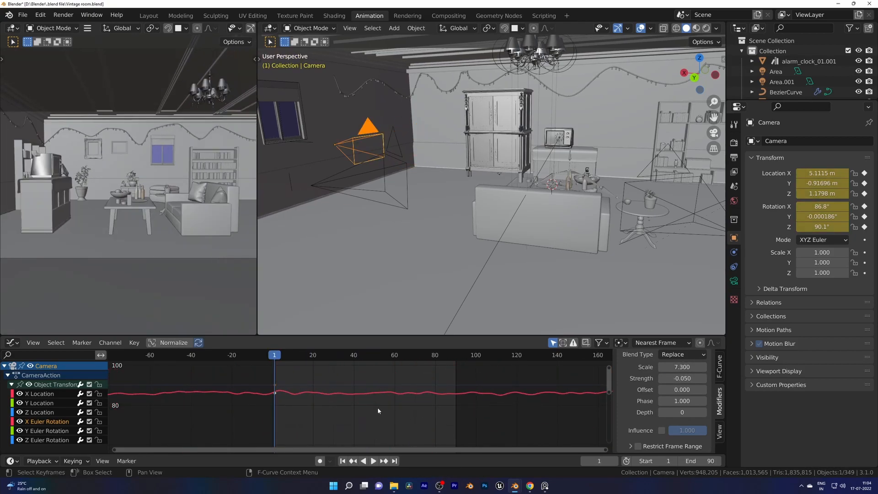
# Set the X rotation noise Scale to 19.6 and Offset to -0.2, and play the animation at a 30 fps frame rate.
pyautogui.moveTo(682, 390); pyautogui.dragTo(698, 367)
pyautogui.click(735, 157)
pyautogui.click(836, 234)
pyautogui.click(832, 287)
pyautogui.press('space')
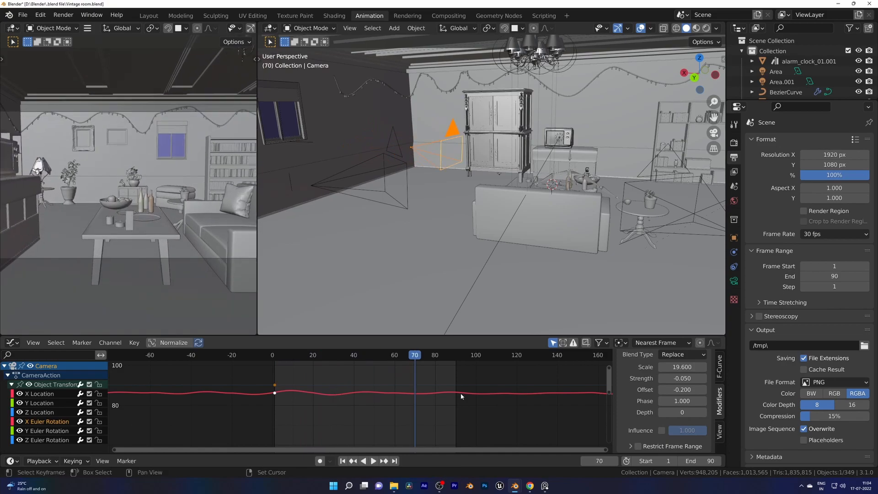
# Add a Noise modifier with Scale 10.2 and Strength 0.02 to the Z Euler Rotation curve, and set the X rotation noise Strength to 0.02.
pyautogui.press('Escape')
pyautogui.click(50, 432)
pyautogui.click(671, 361)
pyautogui.click(648, 415)
pyautogui.moveTo(682, 404); pyautogui.dragTo(649, 403)
pyautogui.click(685, 415)
pyautogui.write('.02')
pyautogui.press('Return')
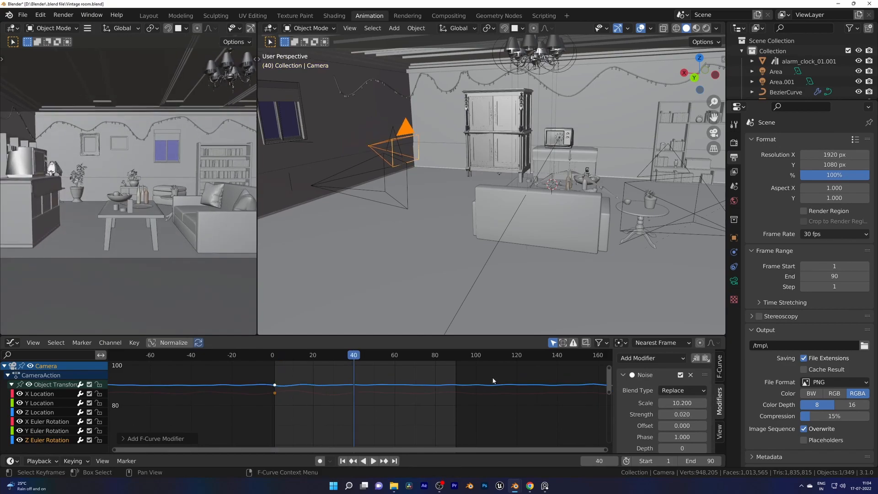
pyautogui.write('0.02')
pyautogui.press('Return')
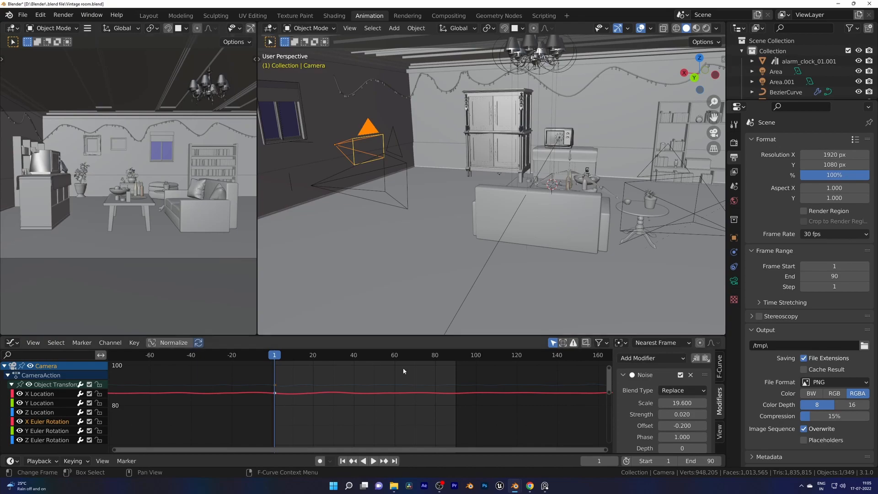
# Set the frame rate to 24 fps and the end frame to 120, and play back the camera animation.
pyautogui.scroll(-3, 375, 362)
pyautogui.click(836, 234)
pyautogui.click(819, 255)
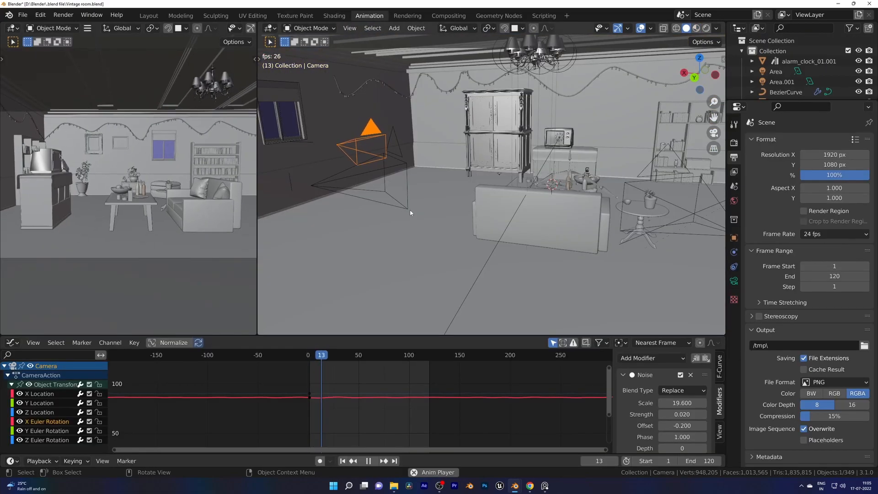
pyautogui.press('Escape')
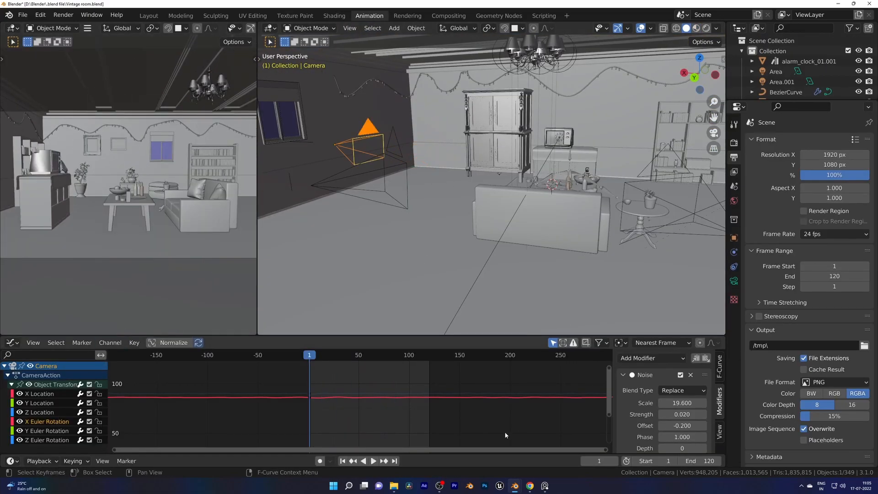
pyautogui.press('Escape')
pyautogui.press('space')
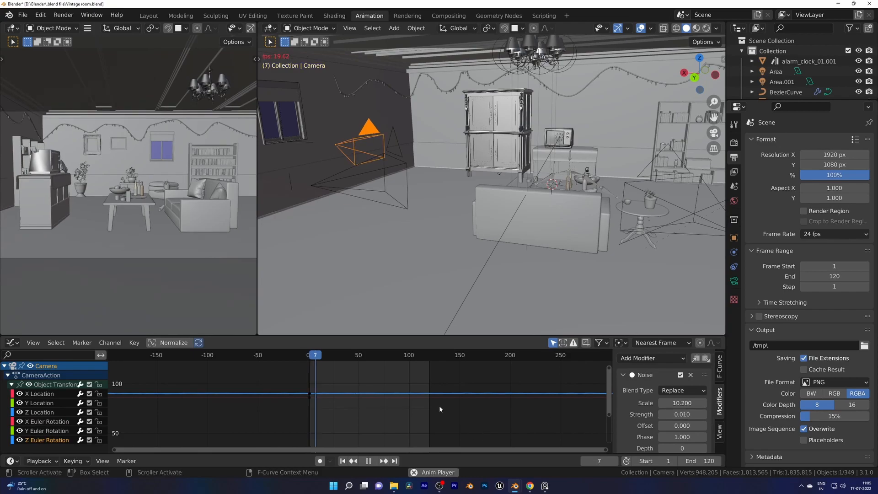
# Make Camera.001 the active scene camera and keyframe its starting position after shifting it along Y.
pyautogui.click(389, 172)
pyautogui.press('ctrl+KP_0')
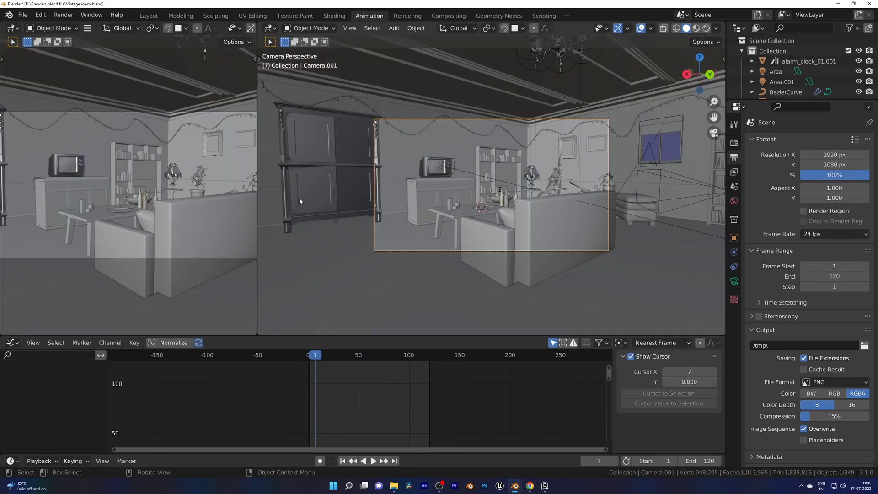
pyautogui.press('KP_3')
pyautogui.moveTo(499, 238); pyautogui.dragTo(406, 252, button='middle')
pyautogui.scroll(-10, 430, 238)
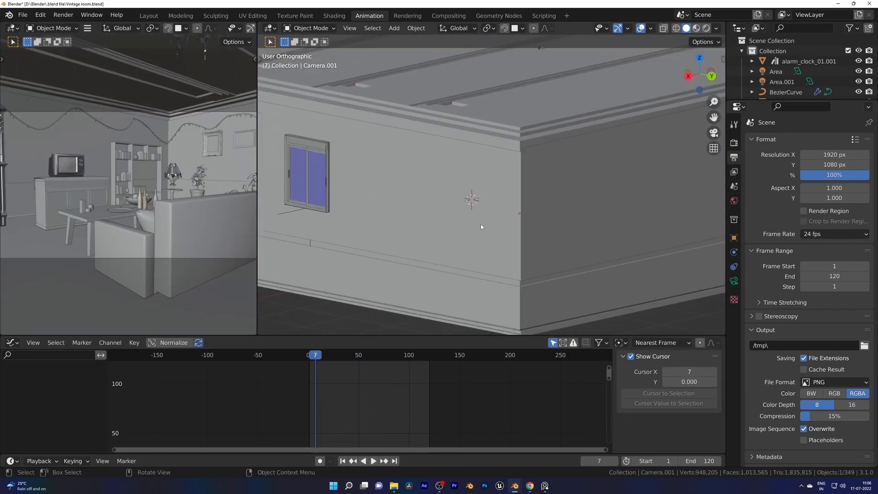
pyautogui.press('KP_5')
pyautogui.moveTo(639, 193); pyautogui.dragTo(457, 101, button='middle')
pyautogui.press('g')
pyautogui.press('y')
pyautogui.click(416, 181)
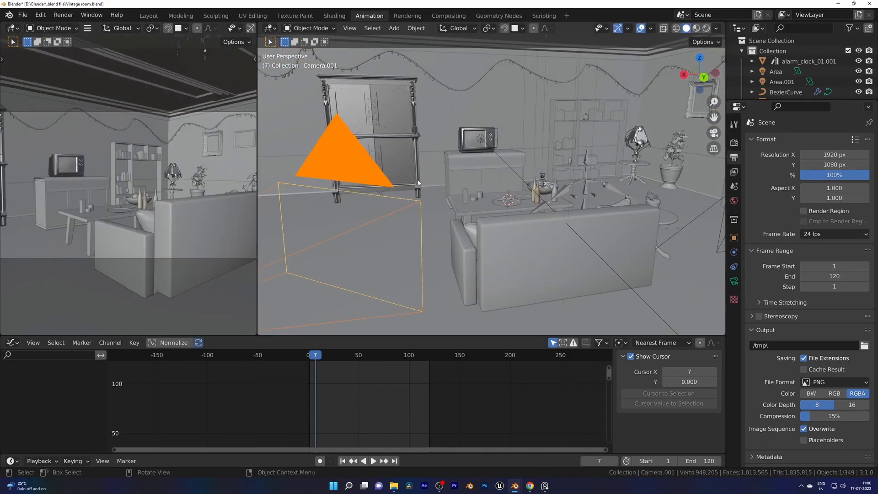
pyautogui.press('i')
pyautogui.click(454, 253)
# At frame 120, move Camera.001 along Y and horizontally toward the television cabinet, and keyframe its end position.
pyautogui.hotkey('shift', 'Right')
pyautogui.press('g')
pyautogui.press('y')
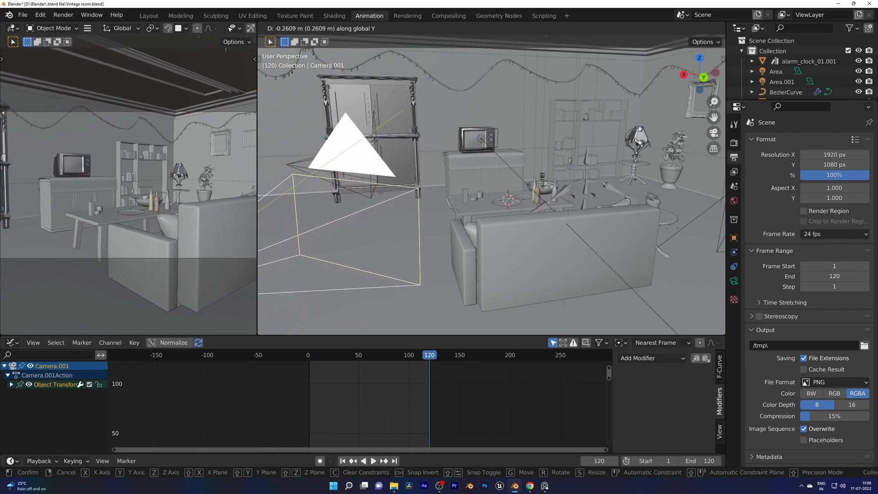
pyautogui.click(430, 173)
pyautogui.press('g')
pyautogui.hotkey('shift', 'z')
pyautogui.click(506, 165)
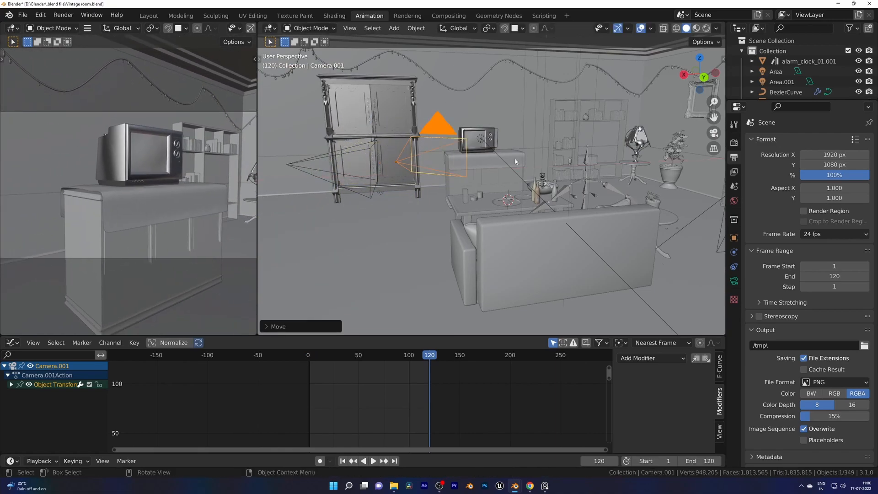
pyautogui.press('i')
pyautogui.click(480, 262)
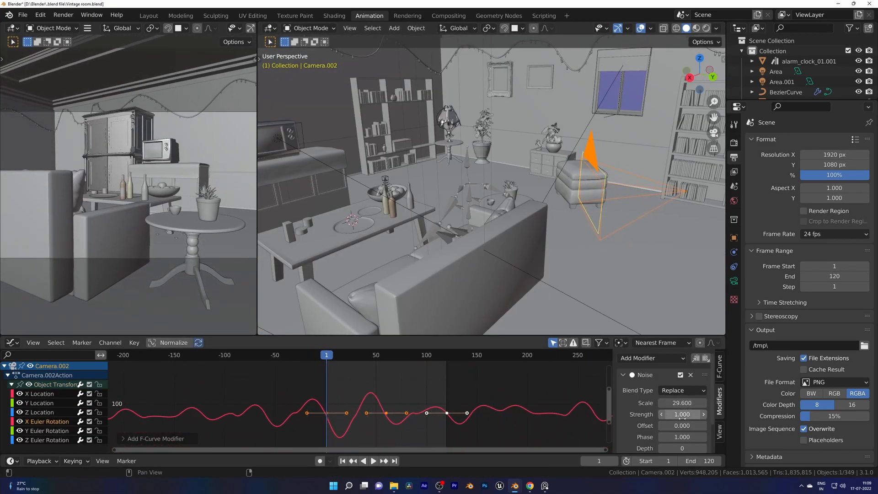
# Set the Strength of the Noise modifier on Camera.002's X Euler Rotation curve to 0.1.
pyautogui.click(693, 412)
pyautogui.write('.1')
pyautogui.press('Return')
# Add a Noise modifier with Scale 29.8 and Strength 0.05 to Camera.002's Z Euler Rotation curve.
pyautogui.keyDown('shift'); pyautogui.click(47, 440); pyautogui.keyUp('shift')
pyautogui.click(652, 359)
pyautogui.click(652, 415)
pyautogui.moveTo(482, 393); pyautogui.dragTo(475, 469, button='middle')
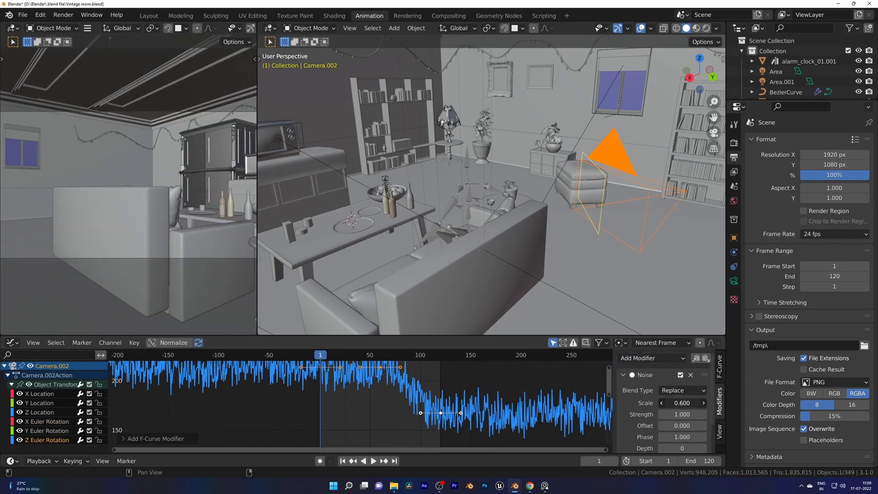
pyautogui.moveTo(682, 404); pyautogui.dragTo(814, 403)
pyautogui.click(690, 414)
pyautogui.write('.05')
pyautogui.press('Return')
# Play the animation with the main viewport's overlays hidden and switch the camera viewport to Rendered shading.
pyautogui.press('space')
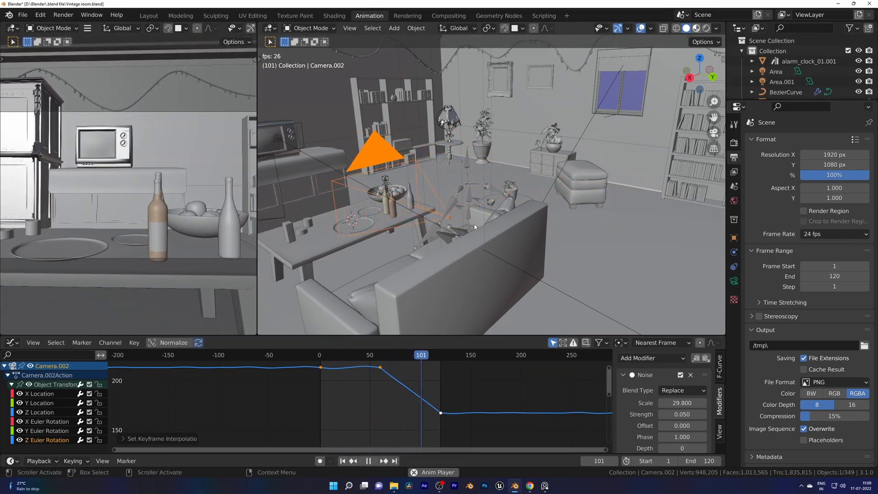
pyautogui.click(696, 28)
pyautogui.click(641, 29)
pyautogui.click(686, 28)
pyautogui.scroll(-5, 177, 32)
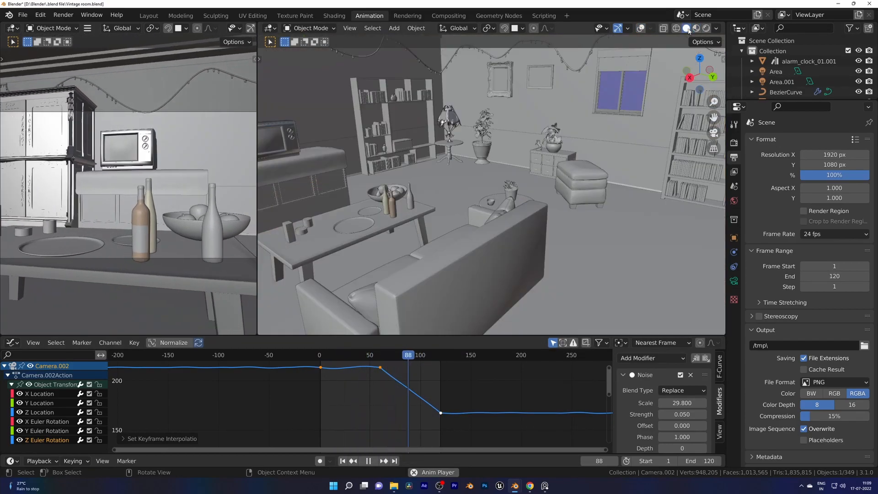
pyautogui.click(228, 28)
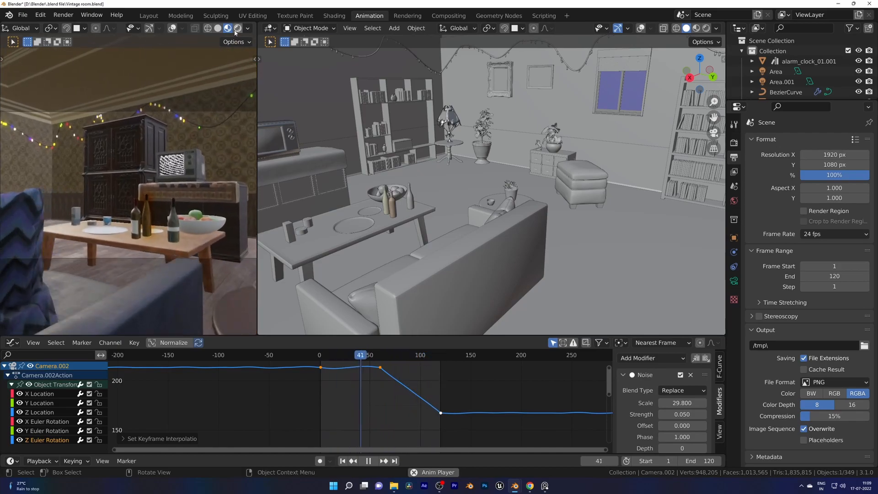
pyautogui.click(735, 142)
pyautogui.click(237, 28)
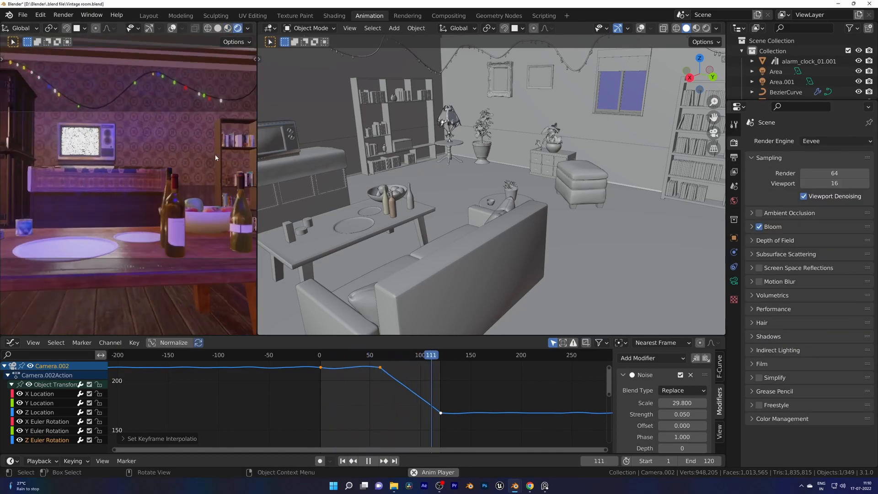
# Change the handle type of the middle keyframe on Camera.002's Z Euler Rotation curve and play back the animation.
pyautogui.press('space')
pyautogui.click(377, 371)
pyautogui.click(379, 371)
pyautogui.press('v')
pyautogui.click(374, 373)
pyautogui.hotkey('shift', 'ctrl', 'space')
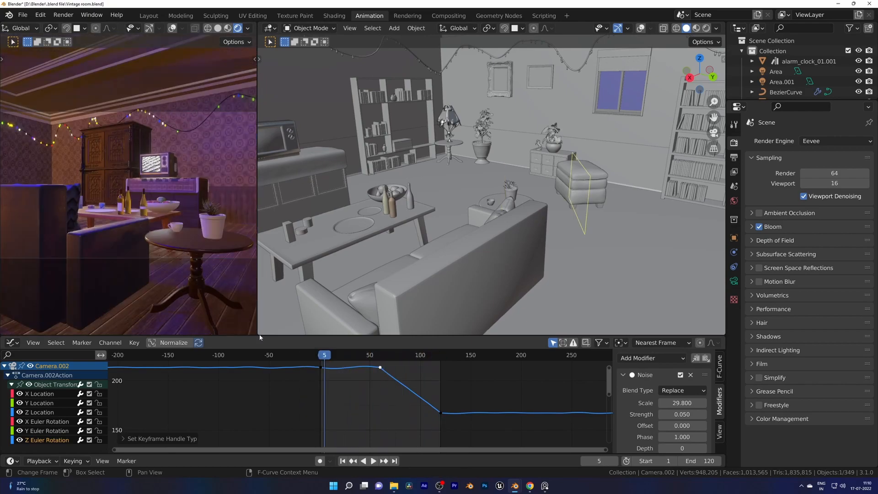
# Switch the render engine to Cycles and play the animation in the rendered camera viewport.
pyautogui.click(836, 141)
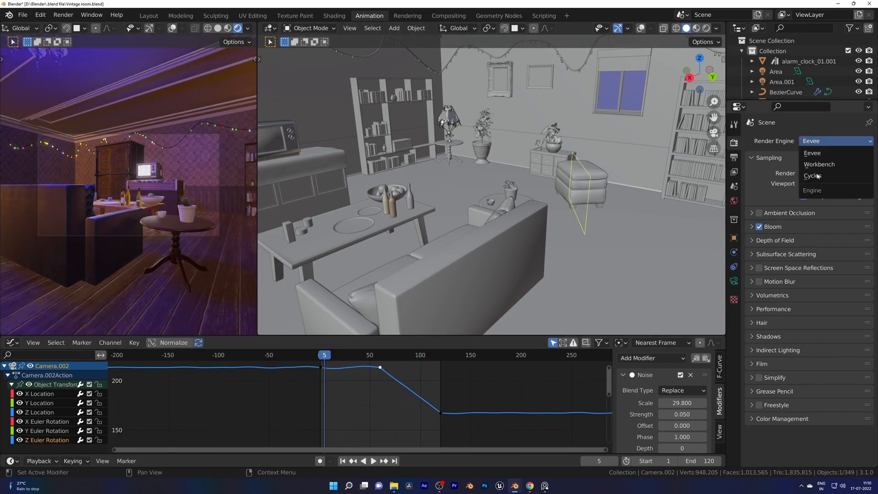
pyautogui.click(824, 175)
pyautogui.press('space')
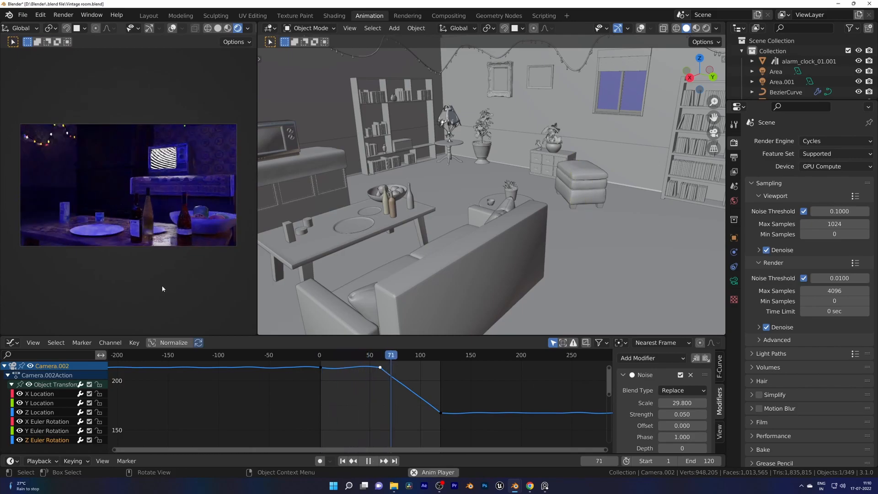
# Stop playback at the first frame and save the Blender file.
pyautogui.press('space')
pyautogui.hotkey('shift', 'Left')
pyautogui.hotkey('ctrl', 's')
# Look through Camera.001 and play its animation to check the shot.
pyautogui.scroll(-5, 432, 234)
pyautogui.scroll(2, 433, 235)
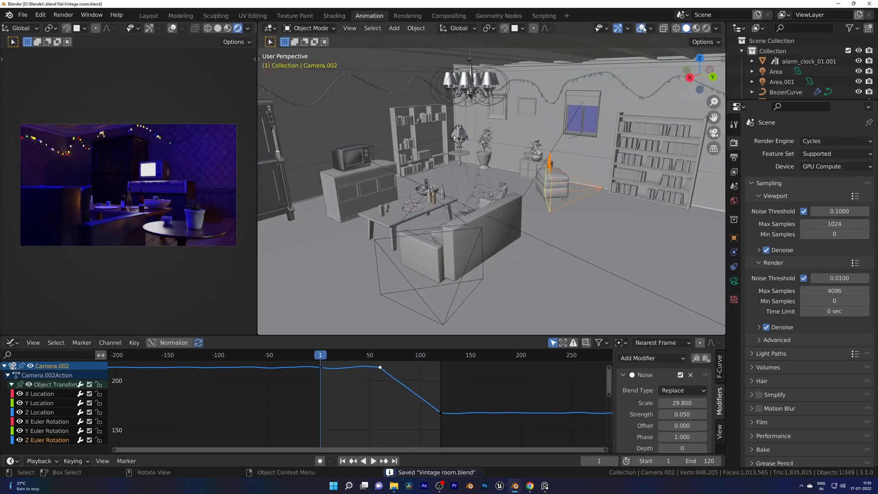
pyautogui.press('KP_0')
pyautogui.press('space')
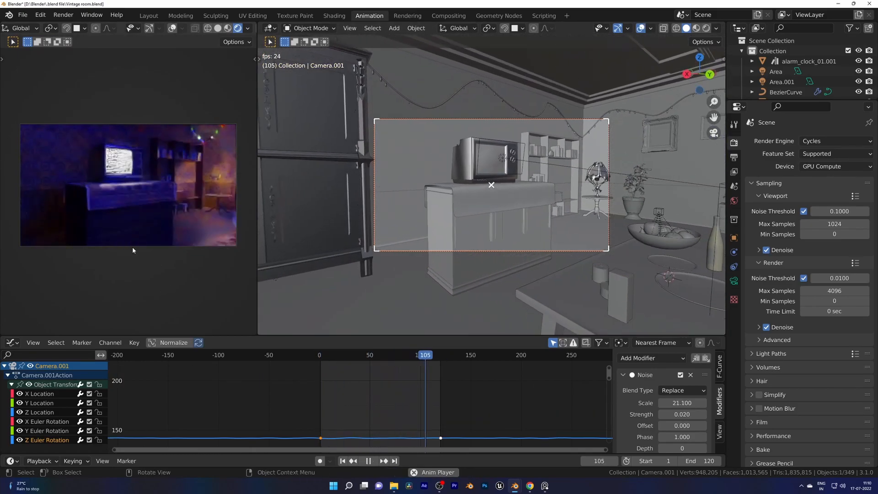
pyautogui.press('space')
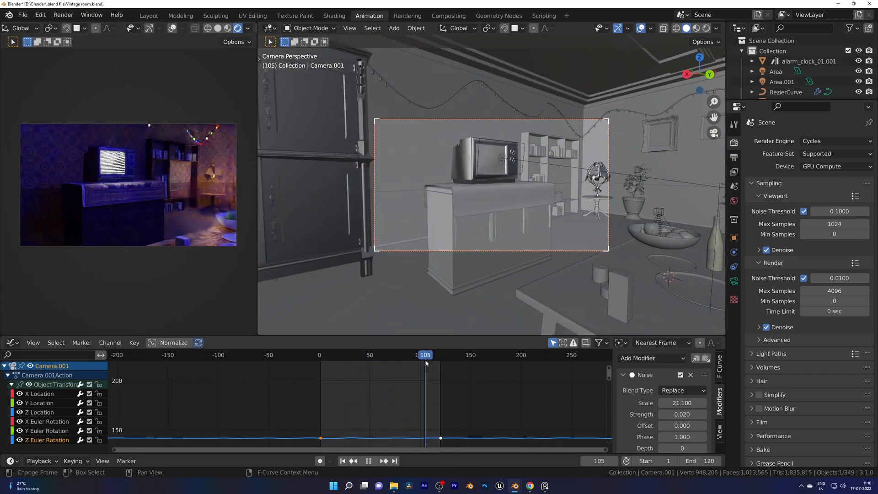
# Rotate Camera.001 about Z at frame 120, insert a Location & Rotation keyframe and play the shot.
pyautogui.press('r')
pyautogui.press('z')
pyautogui.click(564, 202)
pyautogui.press('i')
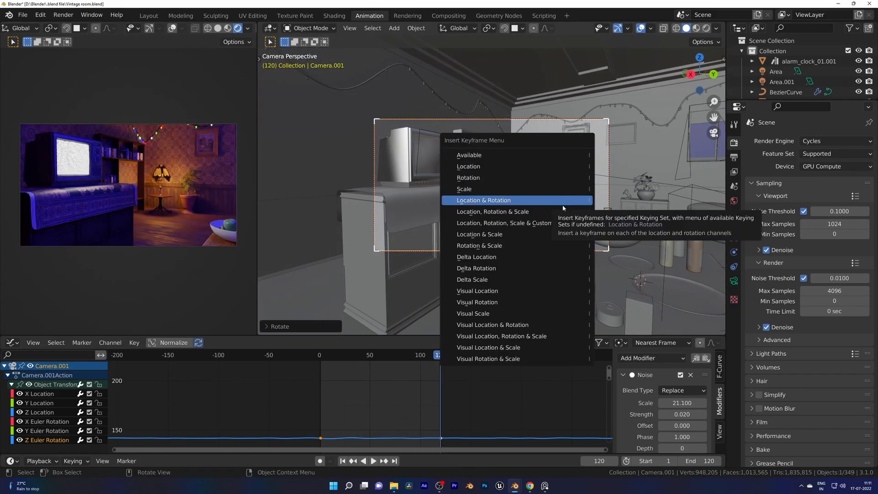
pyautogui.click(565, 203)
pyautogui.press('space')
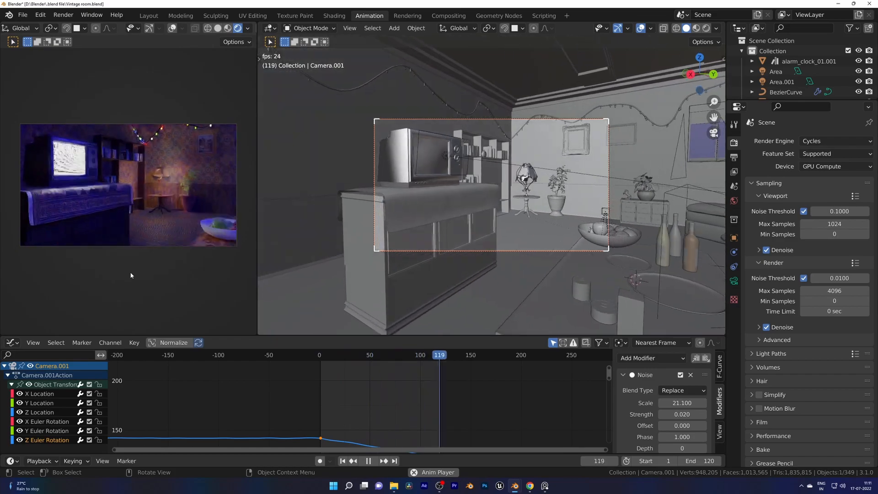
# Make the original push-in camera the active scene camera again and play its shot.
pyautogui.moveTo(351, 278); pyautogui.dragTo(457, 174, button='middle')
pyautogui.click(479, 142)
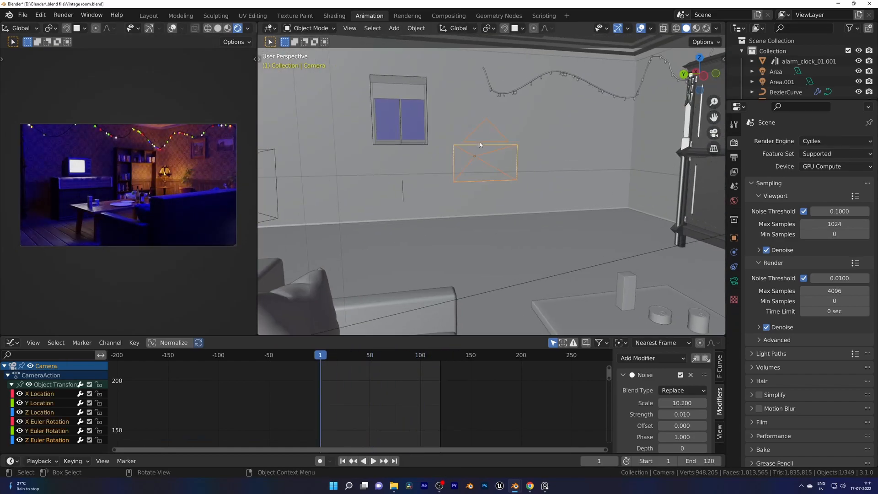
pyautogui.press('ctrl+KP_0')
pyautogui.press('space')
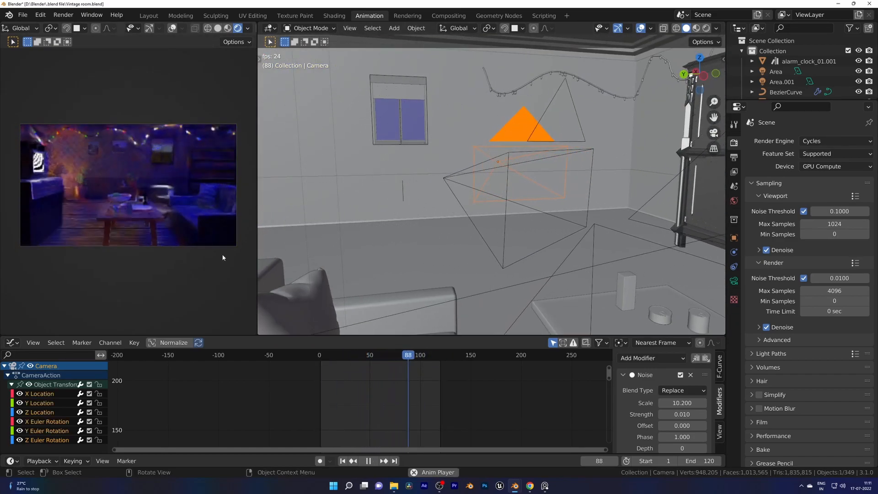
pyautogui.press('space')
# Preview the room with Rendered shading in the Layout workspace, return to Solid shading and save the file.
pyautogui.click(195, 261)
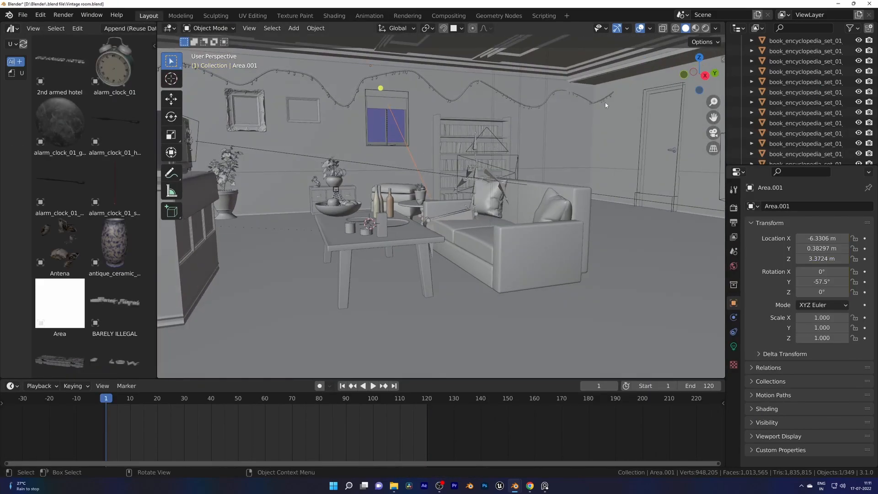
pyautogui.click(706, 28)
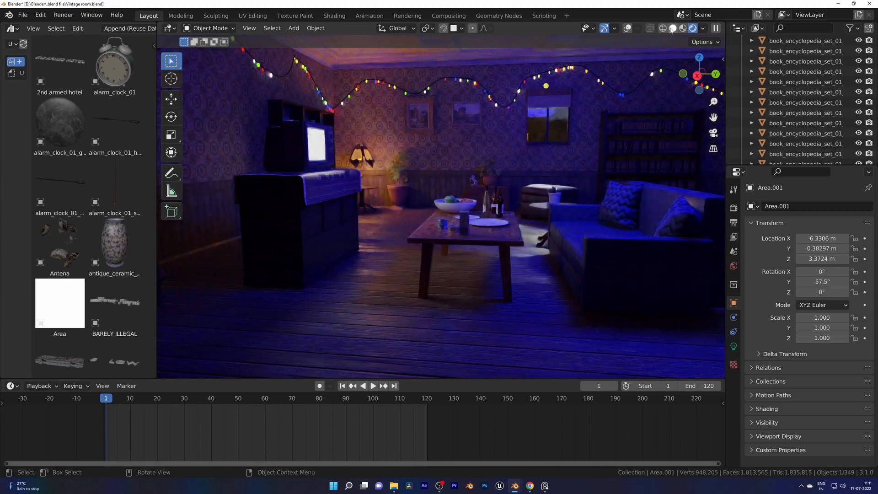
pyautogui.click(672, 30)
pyautogui.hotkey('ctrl', 's')
# Set the render Max Samples to 1024 and the PNG output to RGB with 0% compression.
pyautogui.click(734, 207)
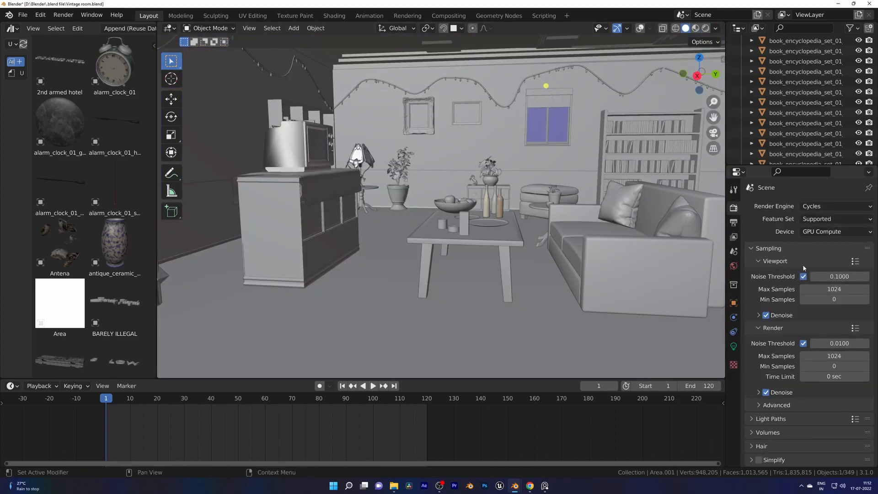
pyautogui.click(733, 346)
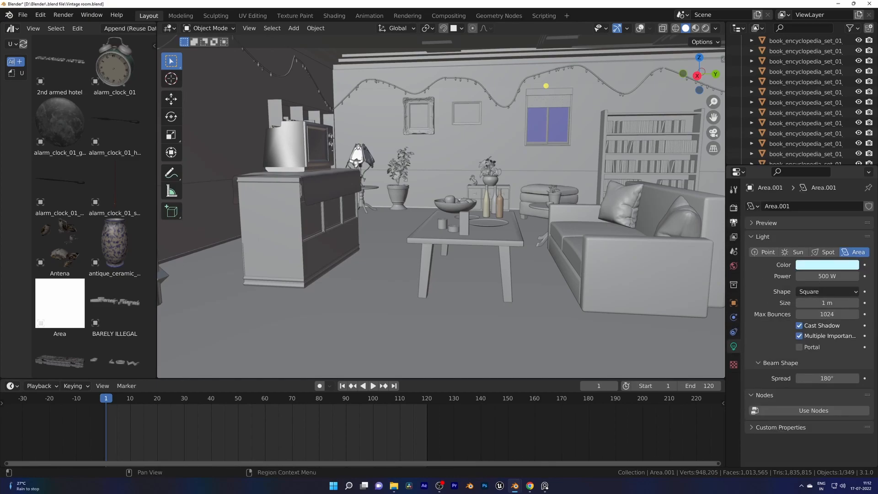
pyautogui.click(733, 223)
pyautogui.scroll(-5, 859, 417)
# Browse for the render output location and open the D:\Blender\Render folder.
pyautogui.click(865, 356)
pyautogui.press('Escape')
pyautogui.click(864, 358)
pyautogui.scroll(-2, 210, 378)
pyautogui.click(201, 343)
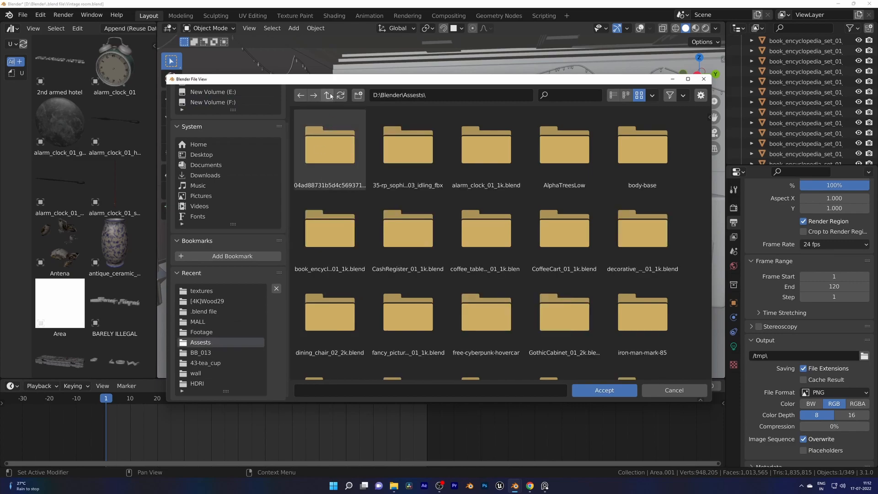
pyautogui.click(327, 95)
pyautogui.scroll(-9, 512, 295)
pyautogui.doubleClick(642, 197)
# Create a folder named VINTAGE ROOM inside Render and accept it as the render output path.
pyautogui.click(358, 95)
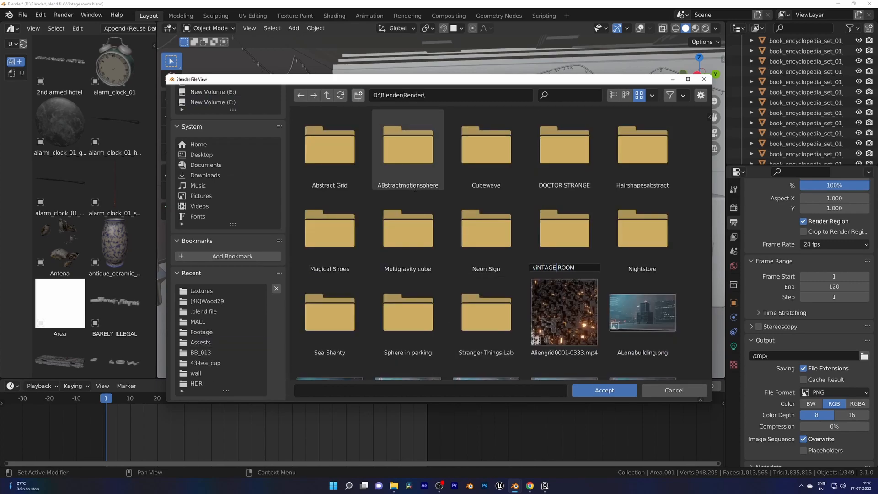
pyautogui.doubleClick(565, 229)
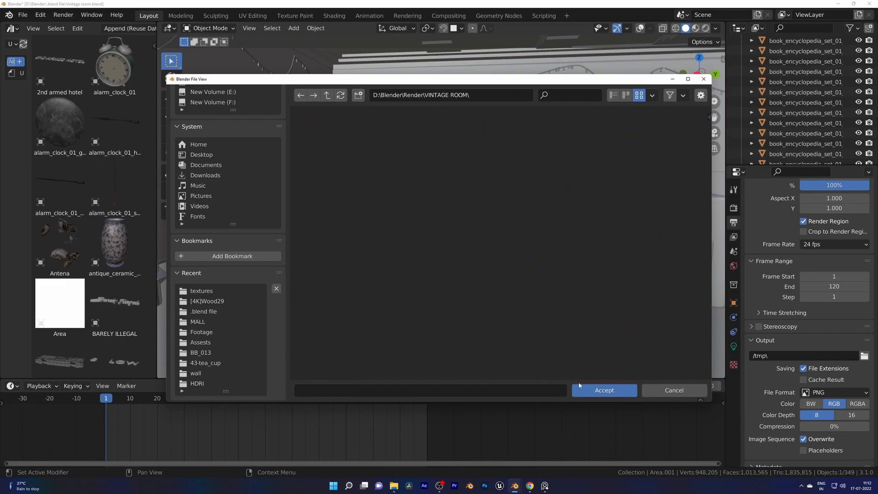
pyautogui.click(604, 390)
# Switch to the Shading workspace, select the original camera and look through it as the active camera with Solid shading.
pyautogui.click(332, 16)
pyautogui.press('z')
pyautogui.press('KP_Divide')
pyautogui.scroll(-3, 464, 234)
pyautogui.click(589, 189)
pyautogui.moveTo(631, 174); pyautogui.dragTo(625, 169, button='middle')
pyautogui.moveTo(313, 149); pyautogui.dragTo(274, 176, button='middle')
pyautogui.click(274, 178)
pyautogui.press('ctrl+KP_0')
# Render a still of frame 1 and display the Render Result in the image editor.
pyautogui.click(60, 18)
pyautogui.click(85, 26)
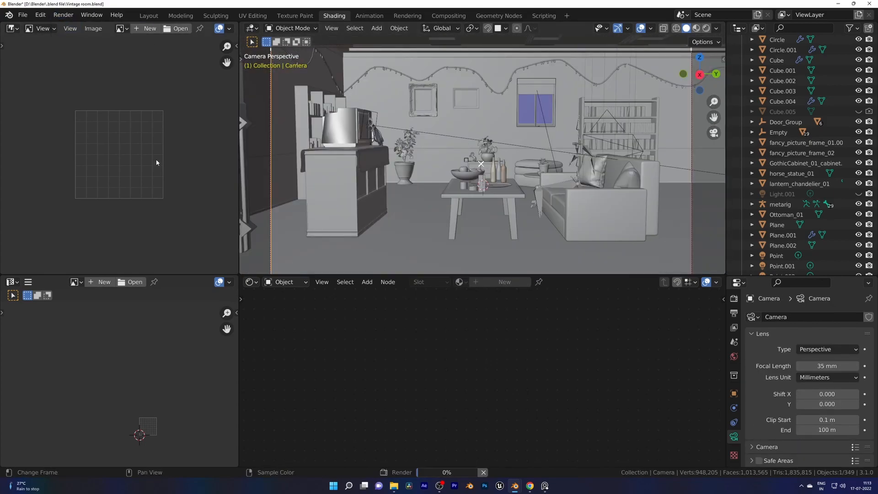
pyautogui.click(120, 28)
pyautogui.write('REWND')
pyautogui.press('Escape')
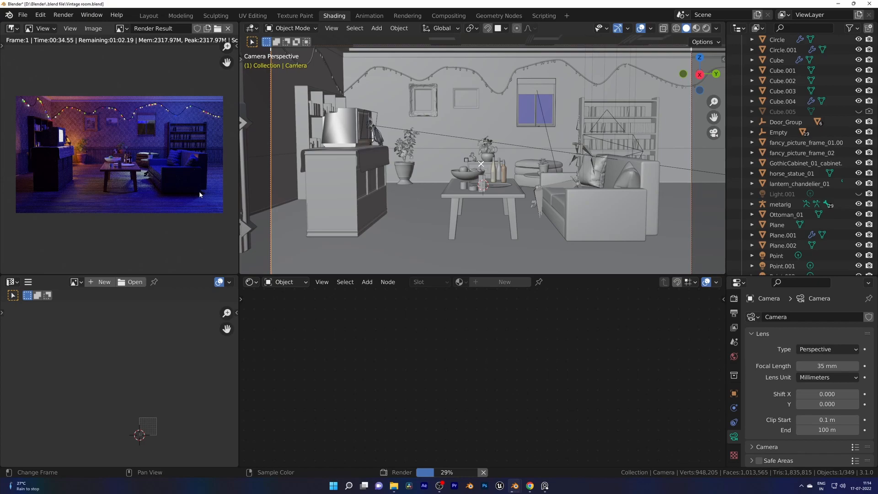
pyautogui.scroll(1, 199, 183)
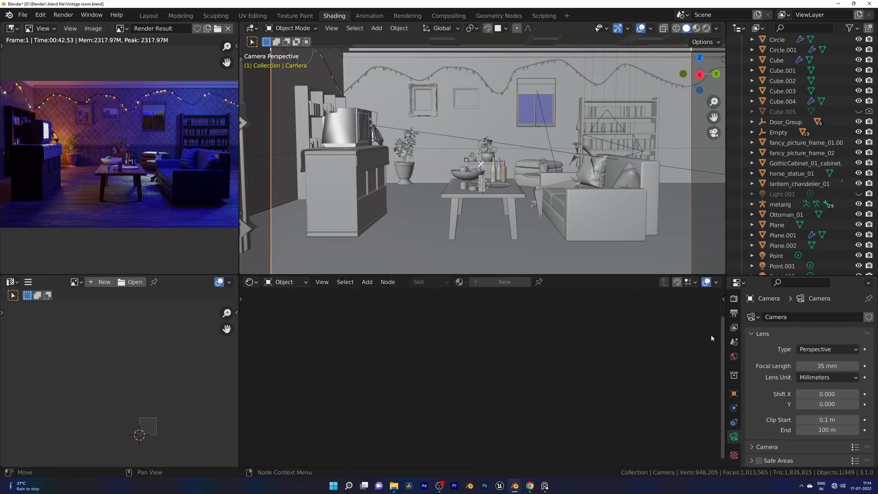
# Enlarge the render properties area and set the Color Management View Transform to Standard.
pyautogui.moveTo(801, 276); pyautogui.dragTo(800, 192)
pyautogui.click(734, 234)
pyautogui.scroll(-8, 786, 422)
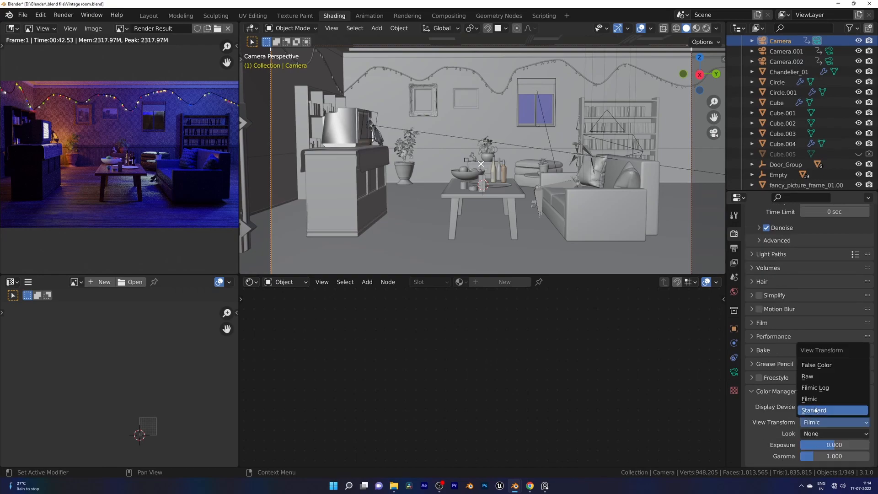
pyautogui.click(816, 410)
pyautogui.scroll(8, 790, 366)
pyautogui.scroll(1, 833, 356)
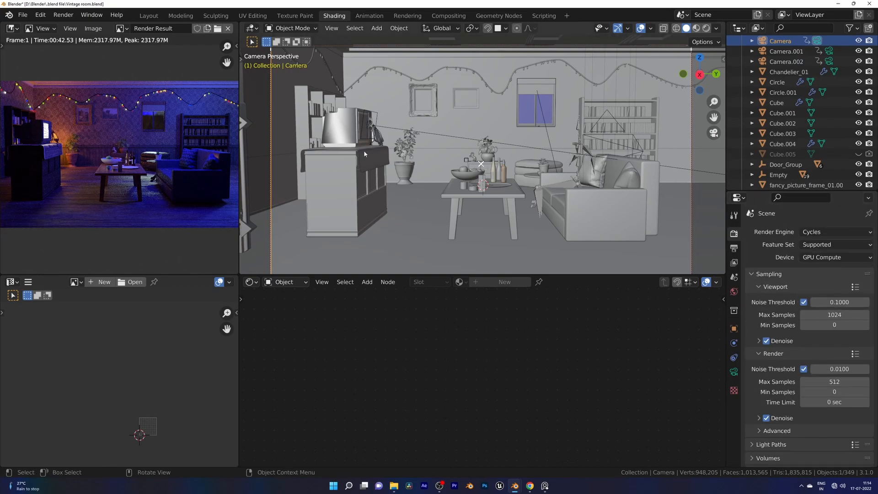
pyautogui.click(735, 248)
pyautogui.click(734, 263)
pyautogui.scroll(-2, 803, 319)
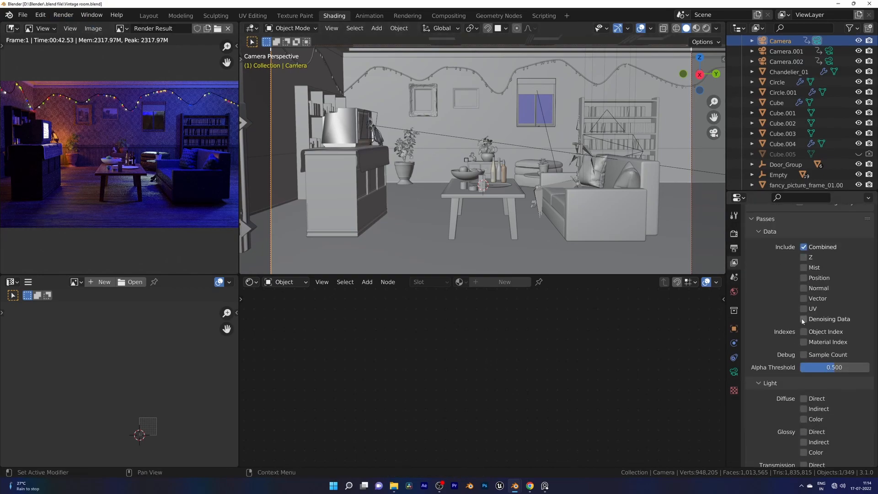
pyautogui.scroll(2, 803, 319)
pyautogui.click(734, 249)
pyautogui.click(734, 263)
# Expand the Light Paths settings, preview the room with Rendered shading and try a Total of 0 Max Bounces before raising it again.
pyautogui.click(734, 234)
pyautogui.scroll(-7, 792, 366)
pyautogui.click(778, 252)
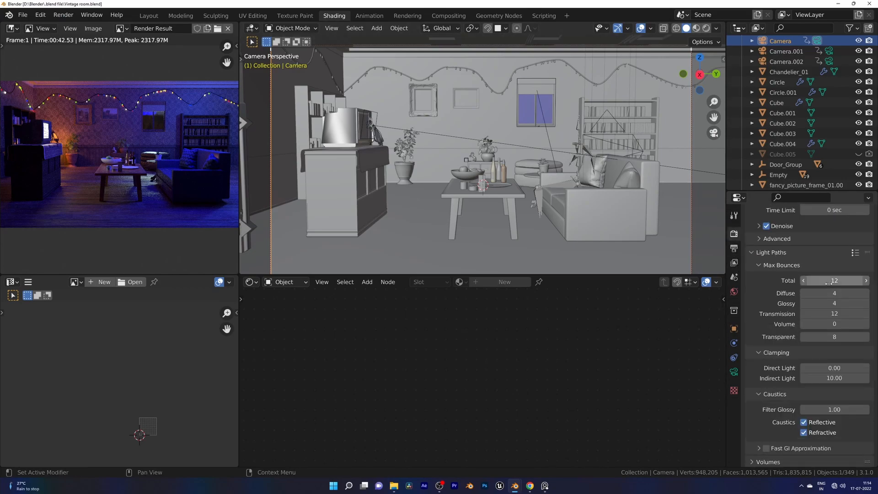
pyautogui.click(707, 28)
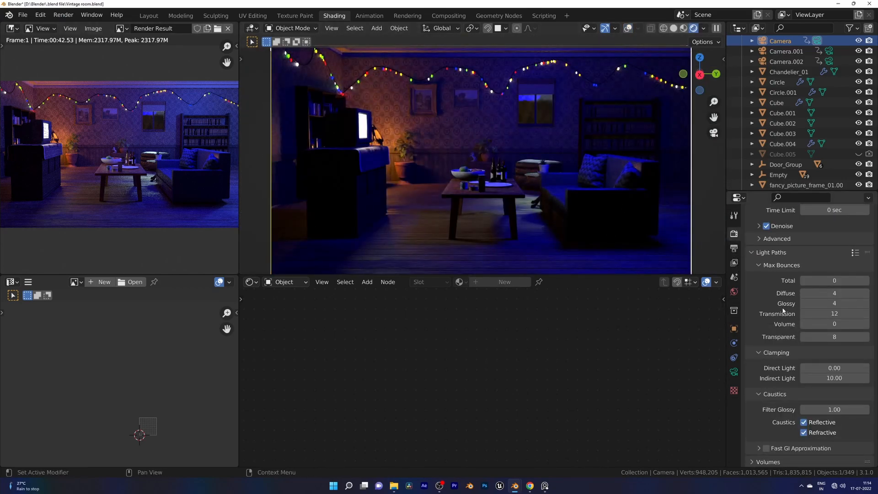
pyautogui.press('Return')
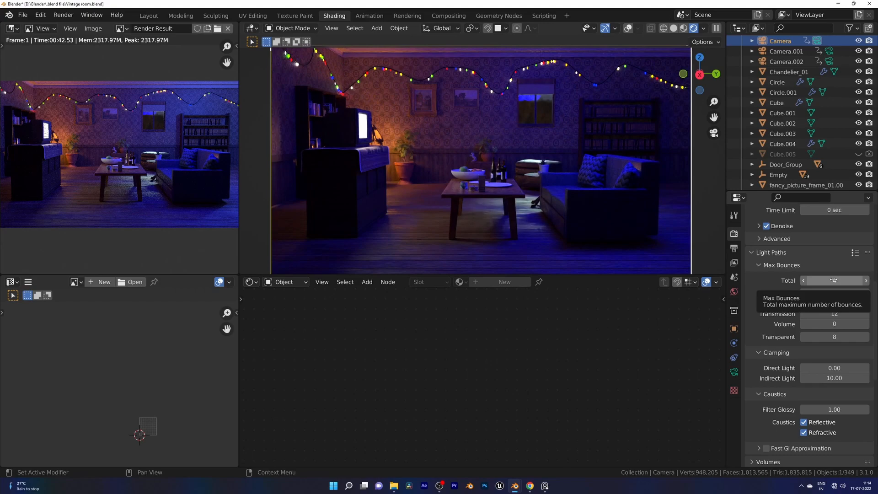